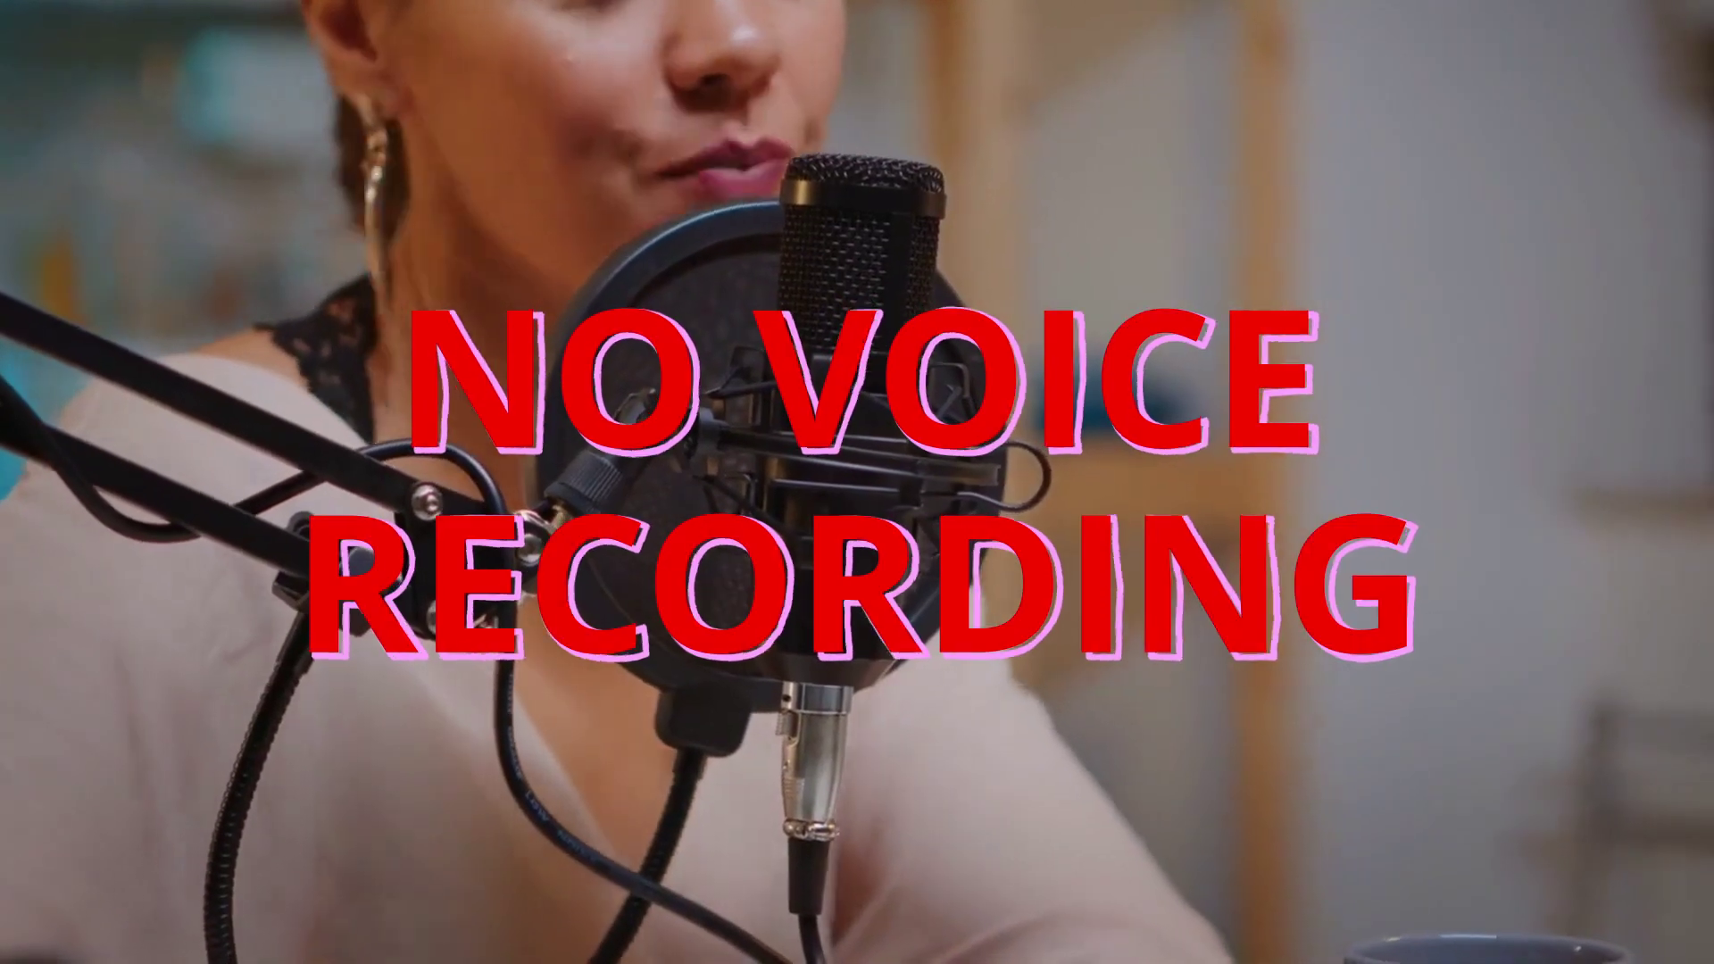
double_click(902, 786)
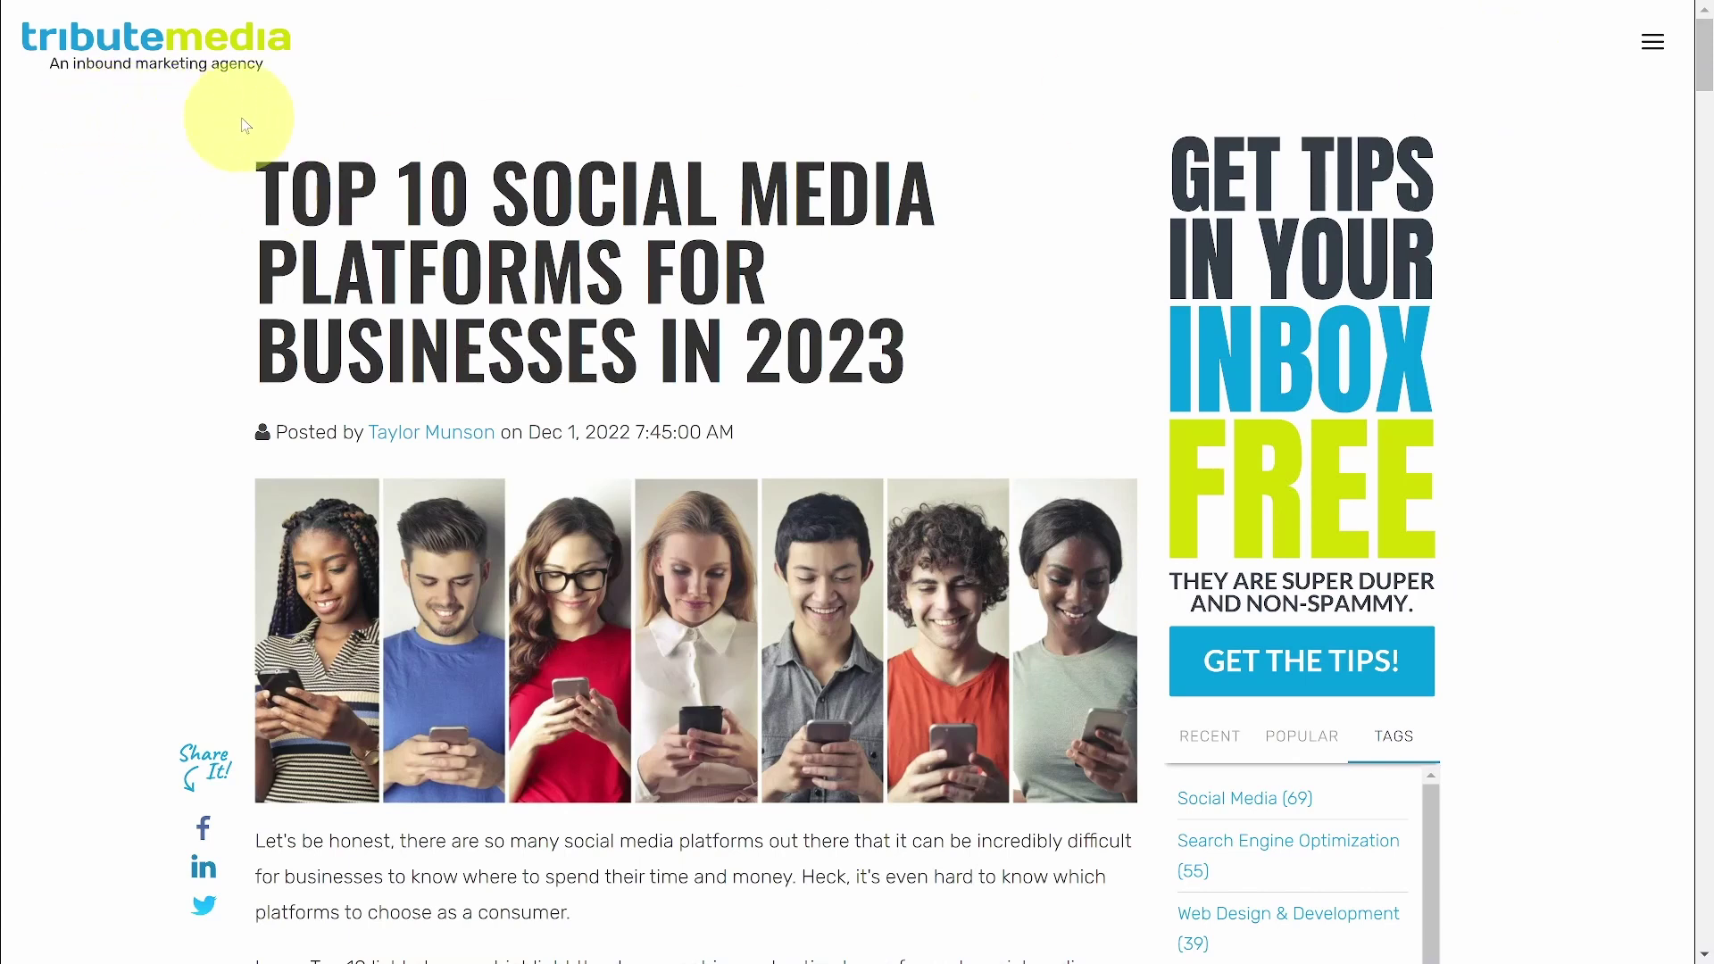
Copy the web address of the 2023 social media platforms article and submit it for Article to Video in Pictory
left_click_drag(1705, 56, 1707, 198)
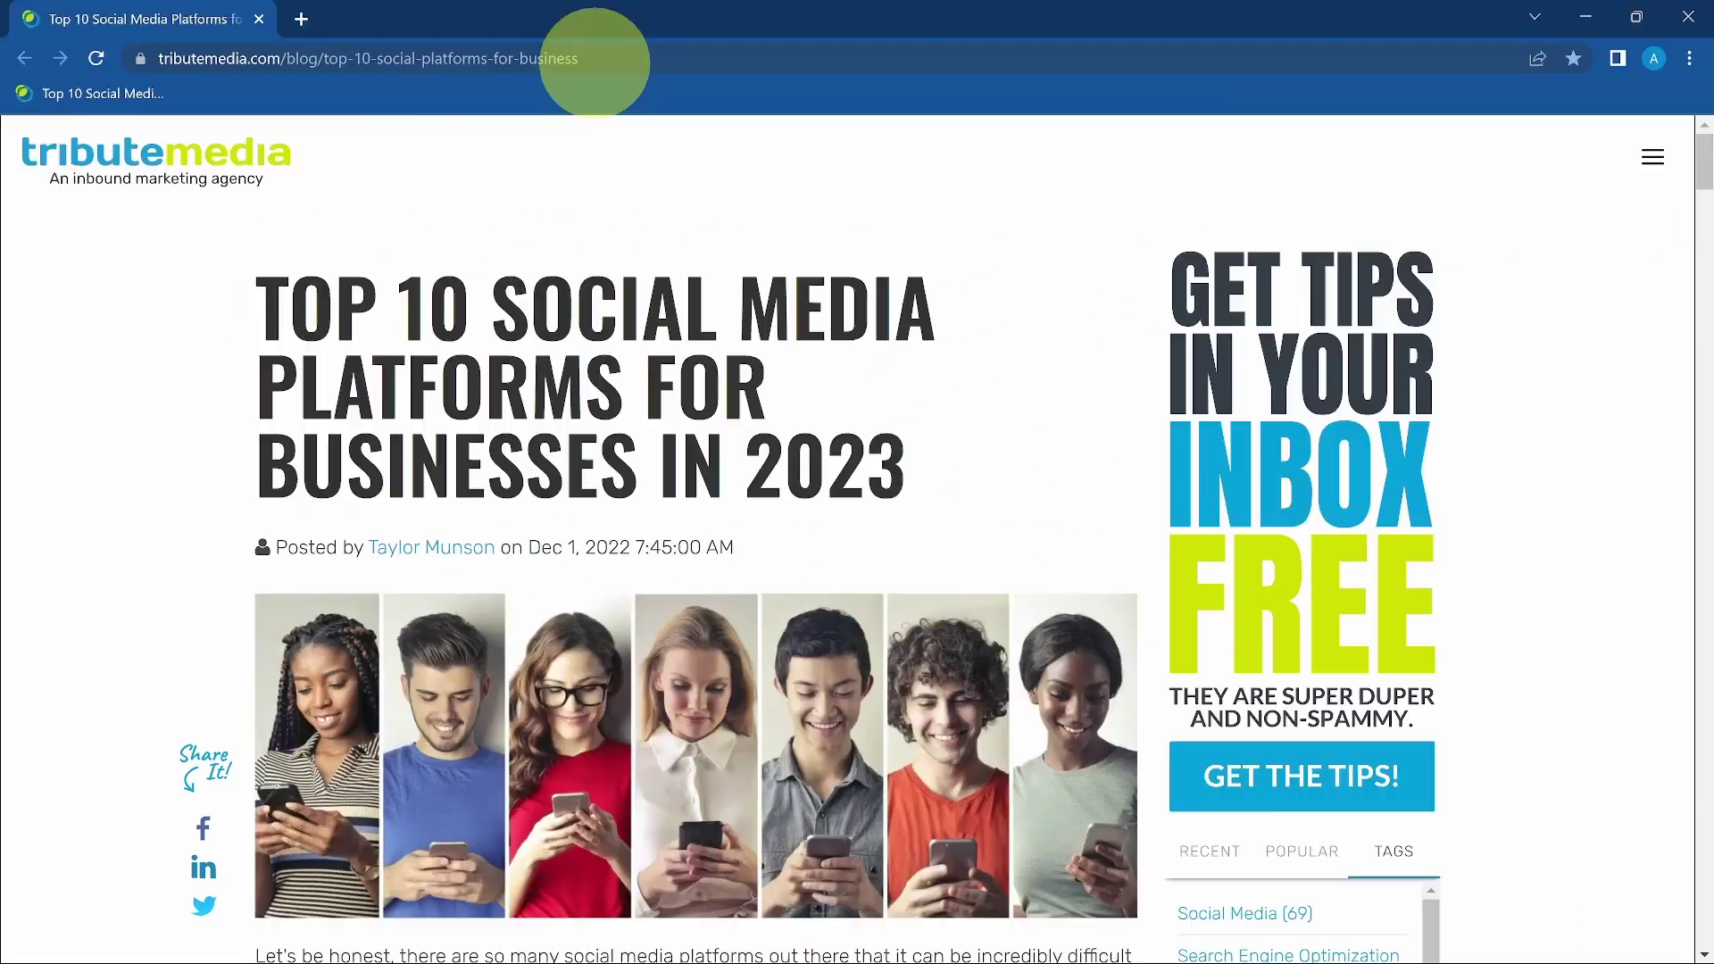
left_click_drag(580, 59, 266, 35)
right_click(183, 70)
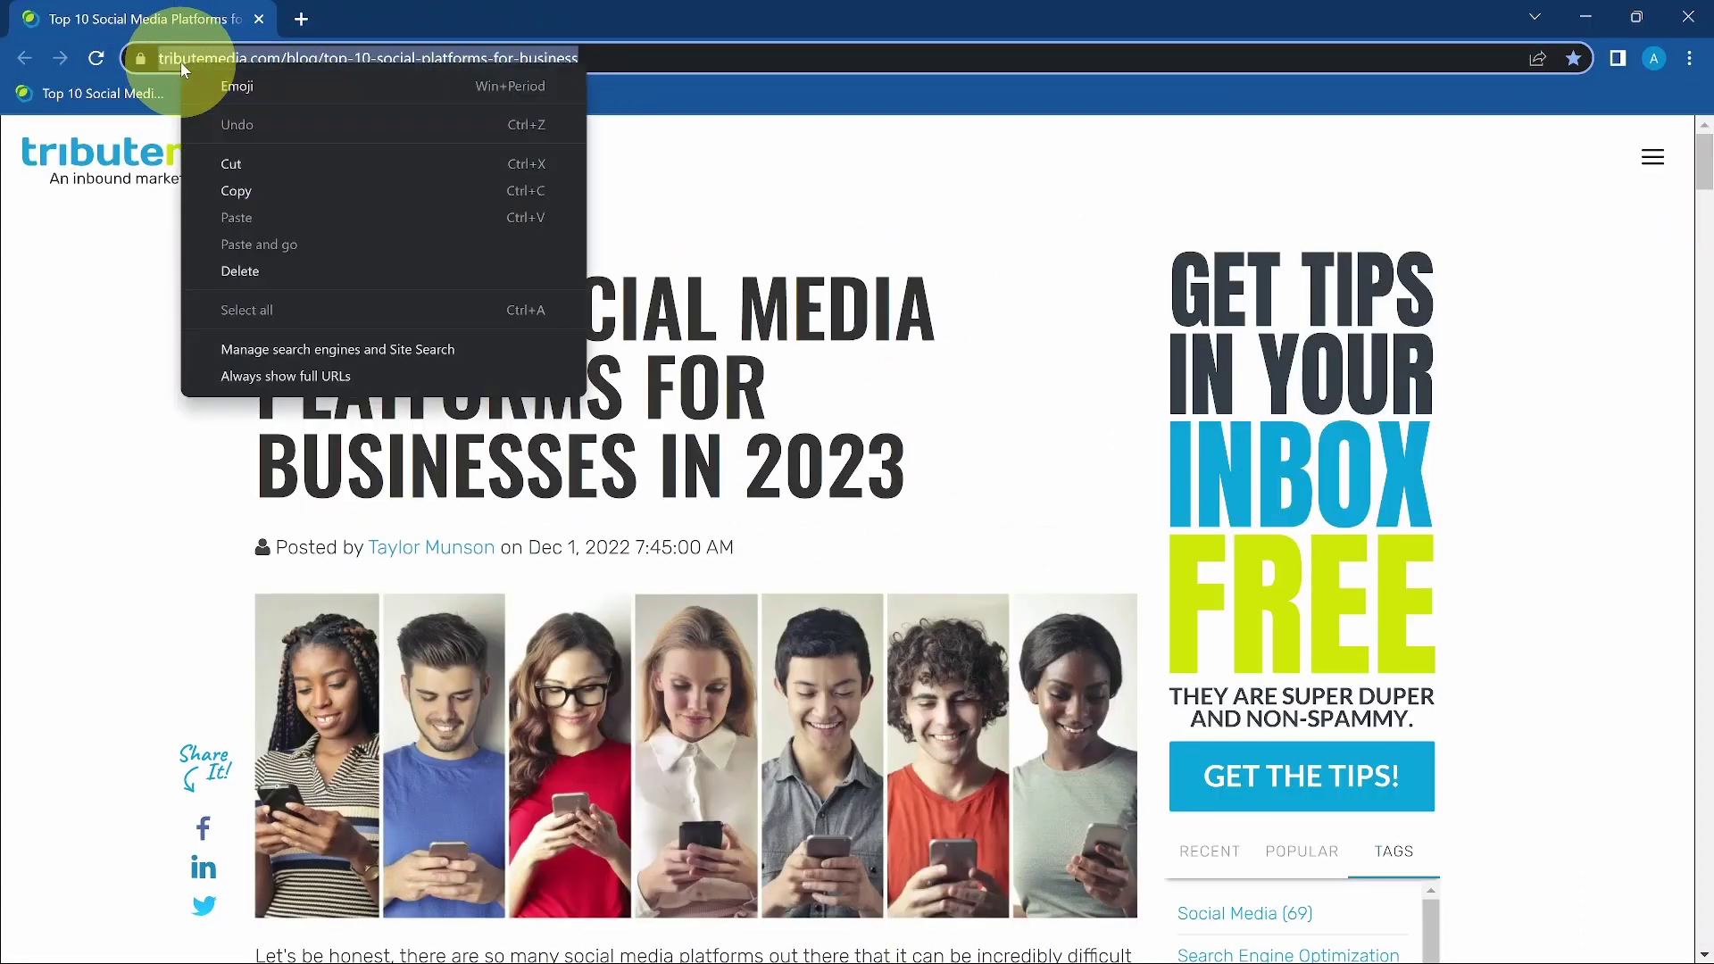
left_click(234, 183)
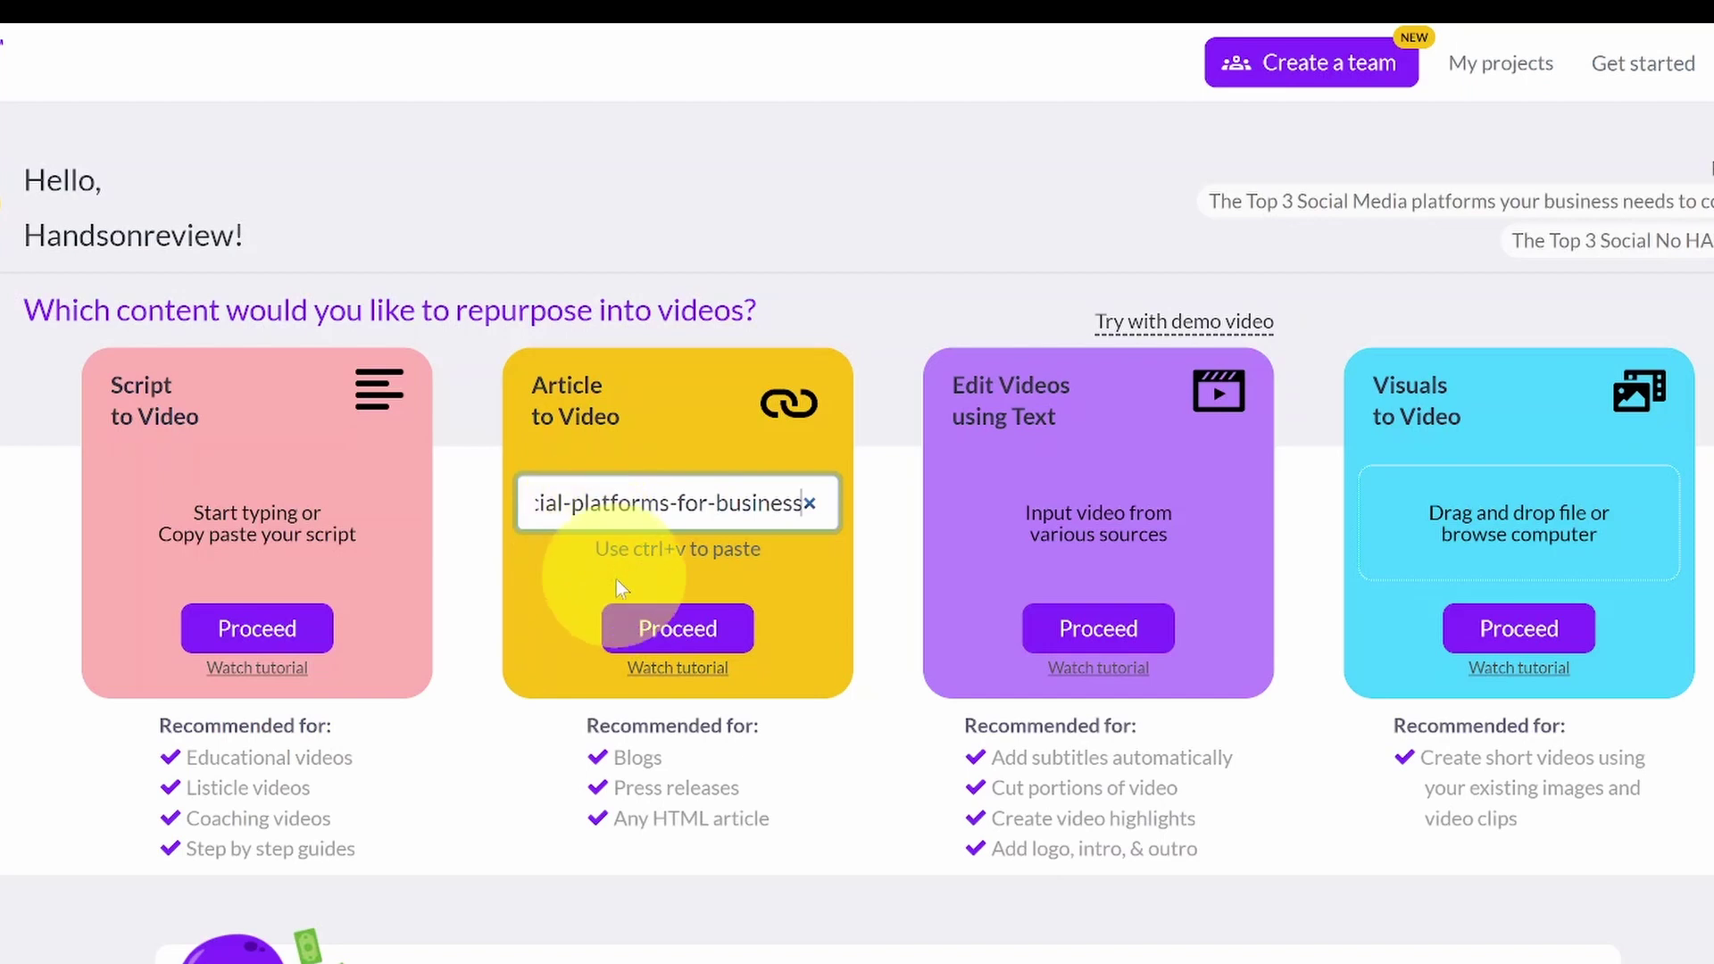
left_click(678, 630)
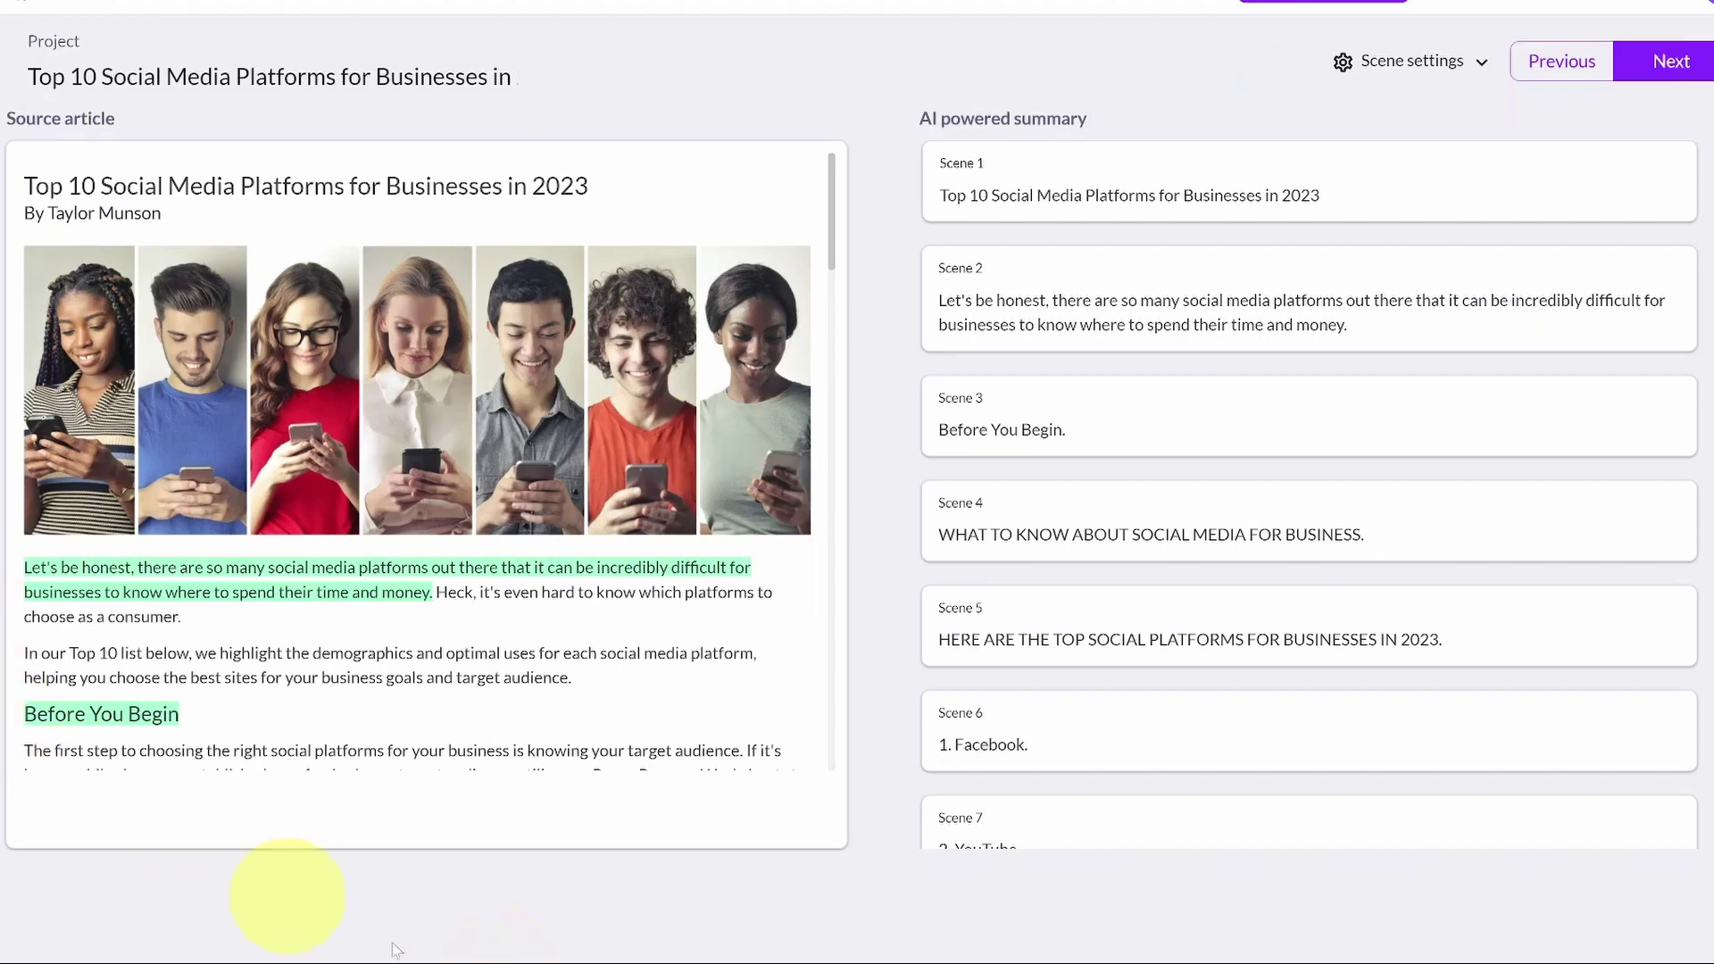
Remove the opening "Let's be honest" sentence of the source article from the AI summary
mouse_move(828, 176)
left_mouse_down()
mouse_move(841, 670)
mouse_move(940, 731)
mouse_move(859, 560)
mouse_move(864, 361)
mouse_move(823, 168)
left_mouse_up()
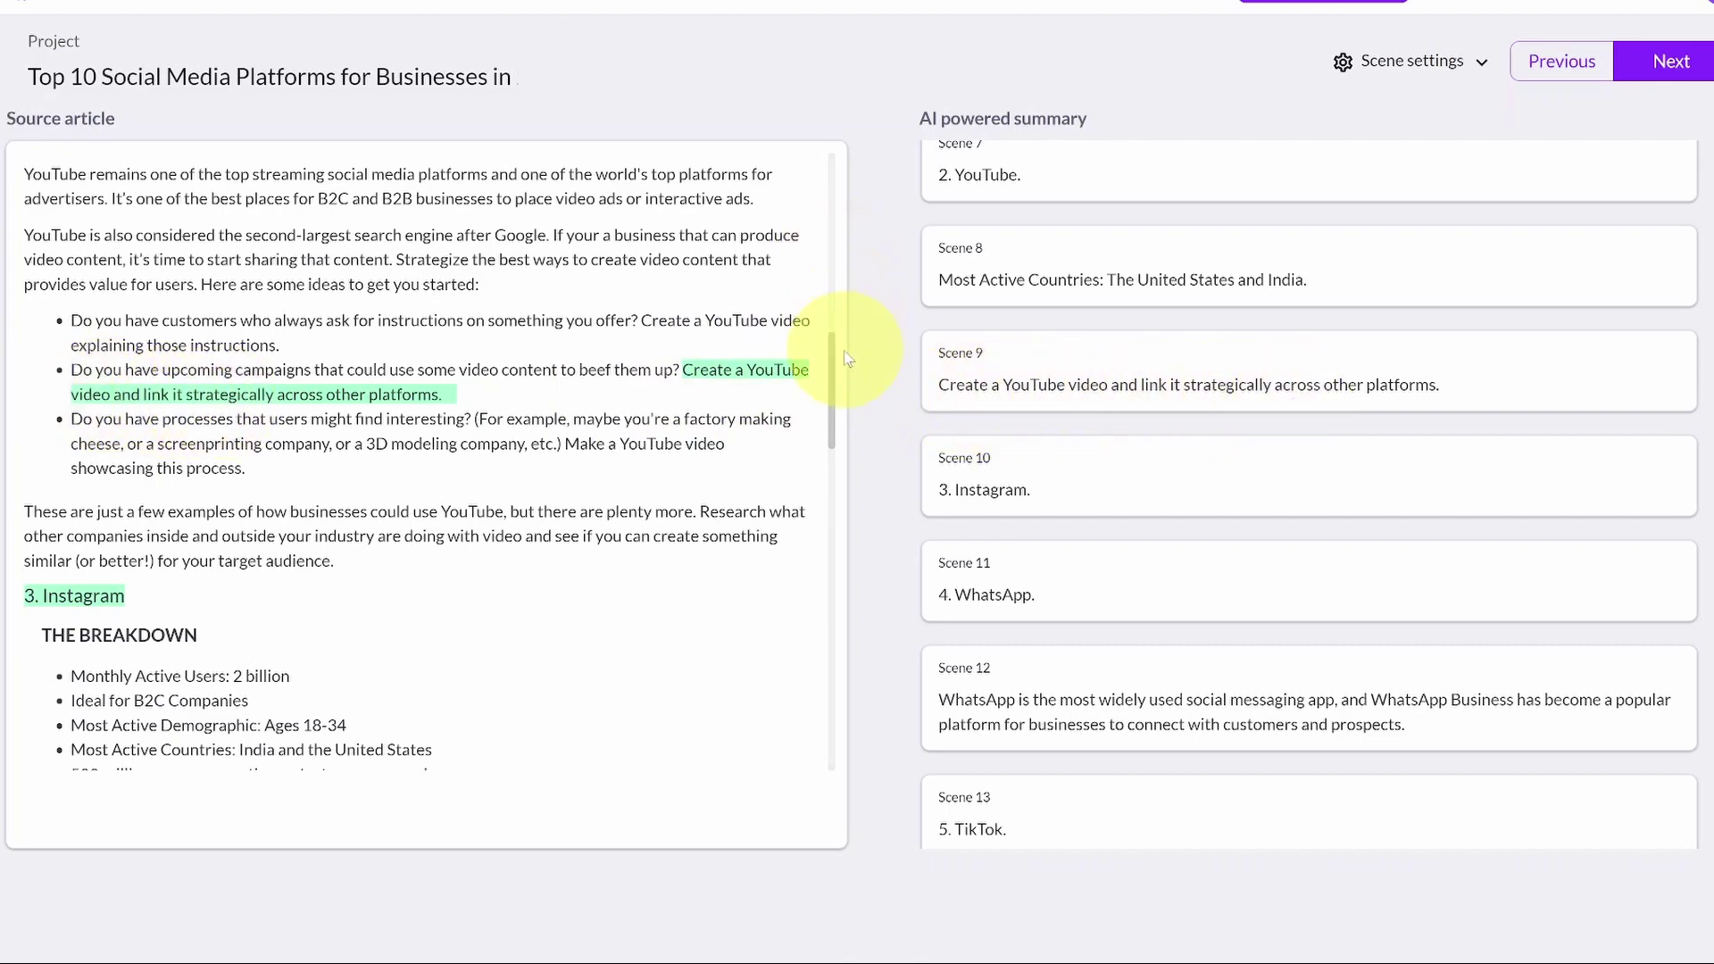
left_click_drag(834, 362, 823, 161)
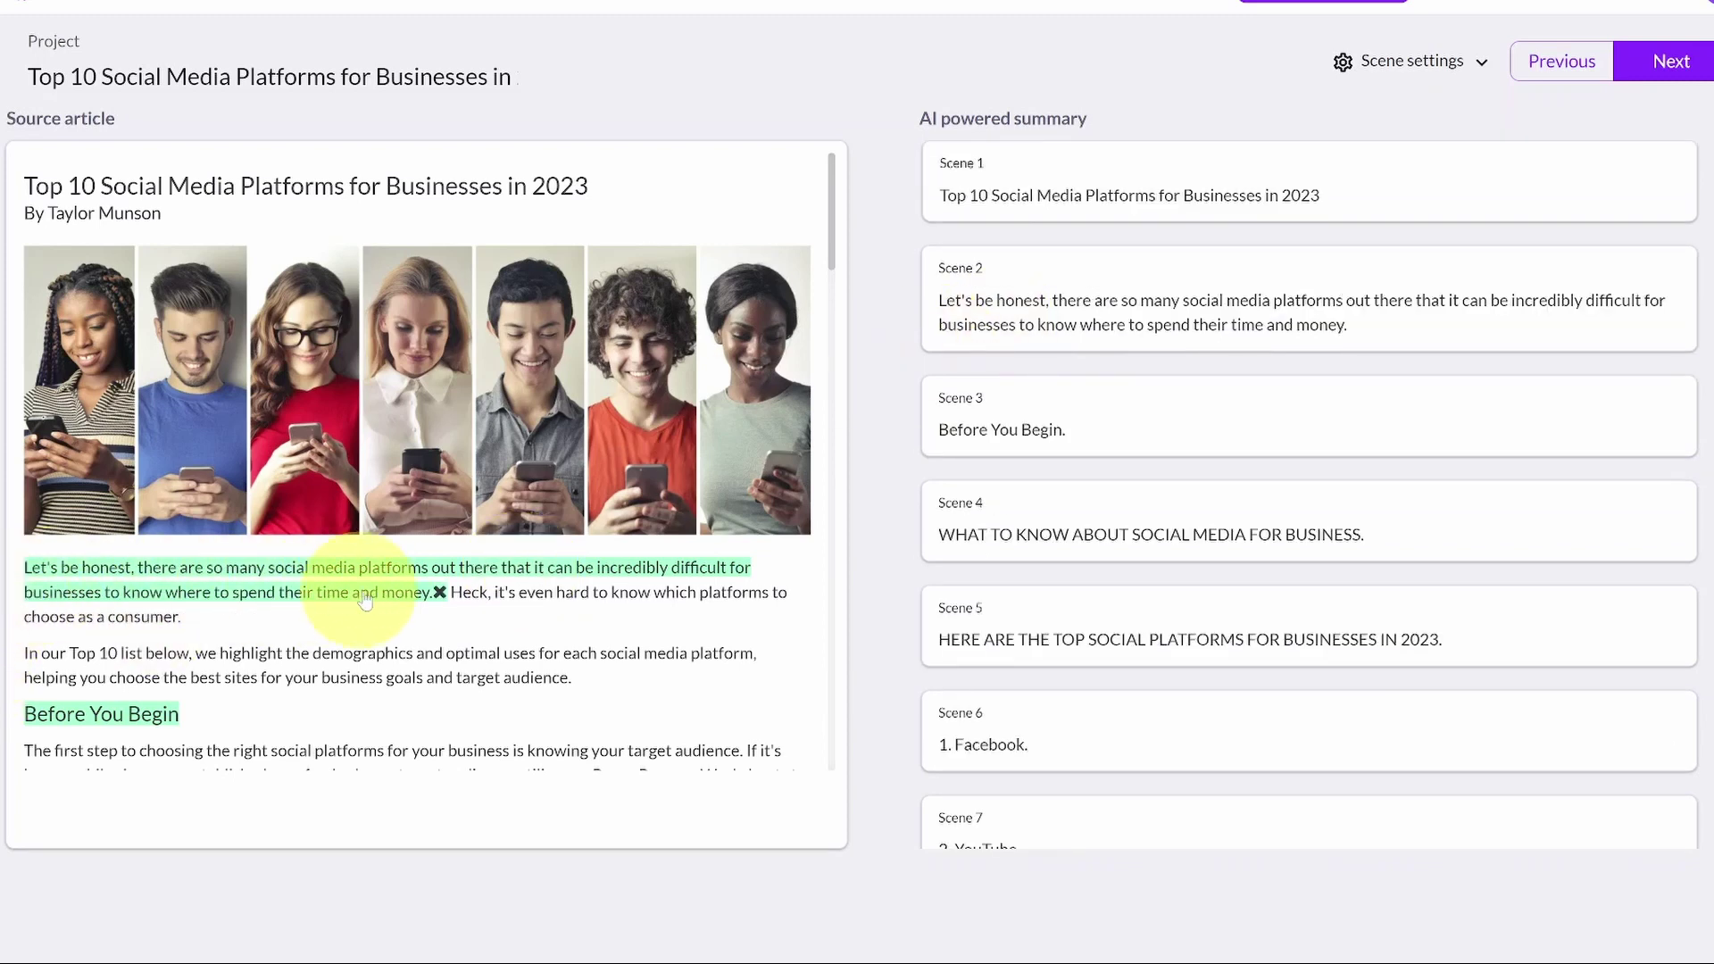
left_click(440, 592)
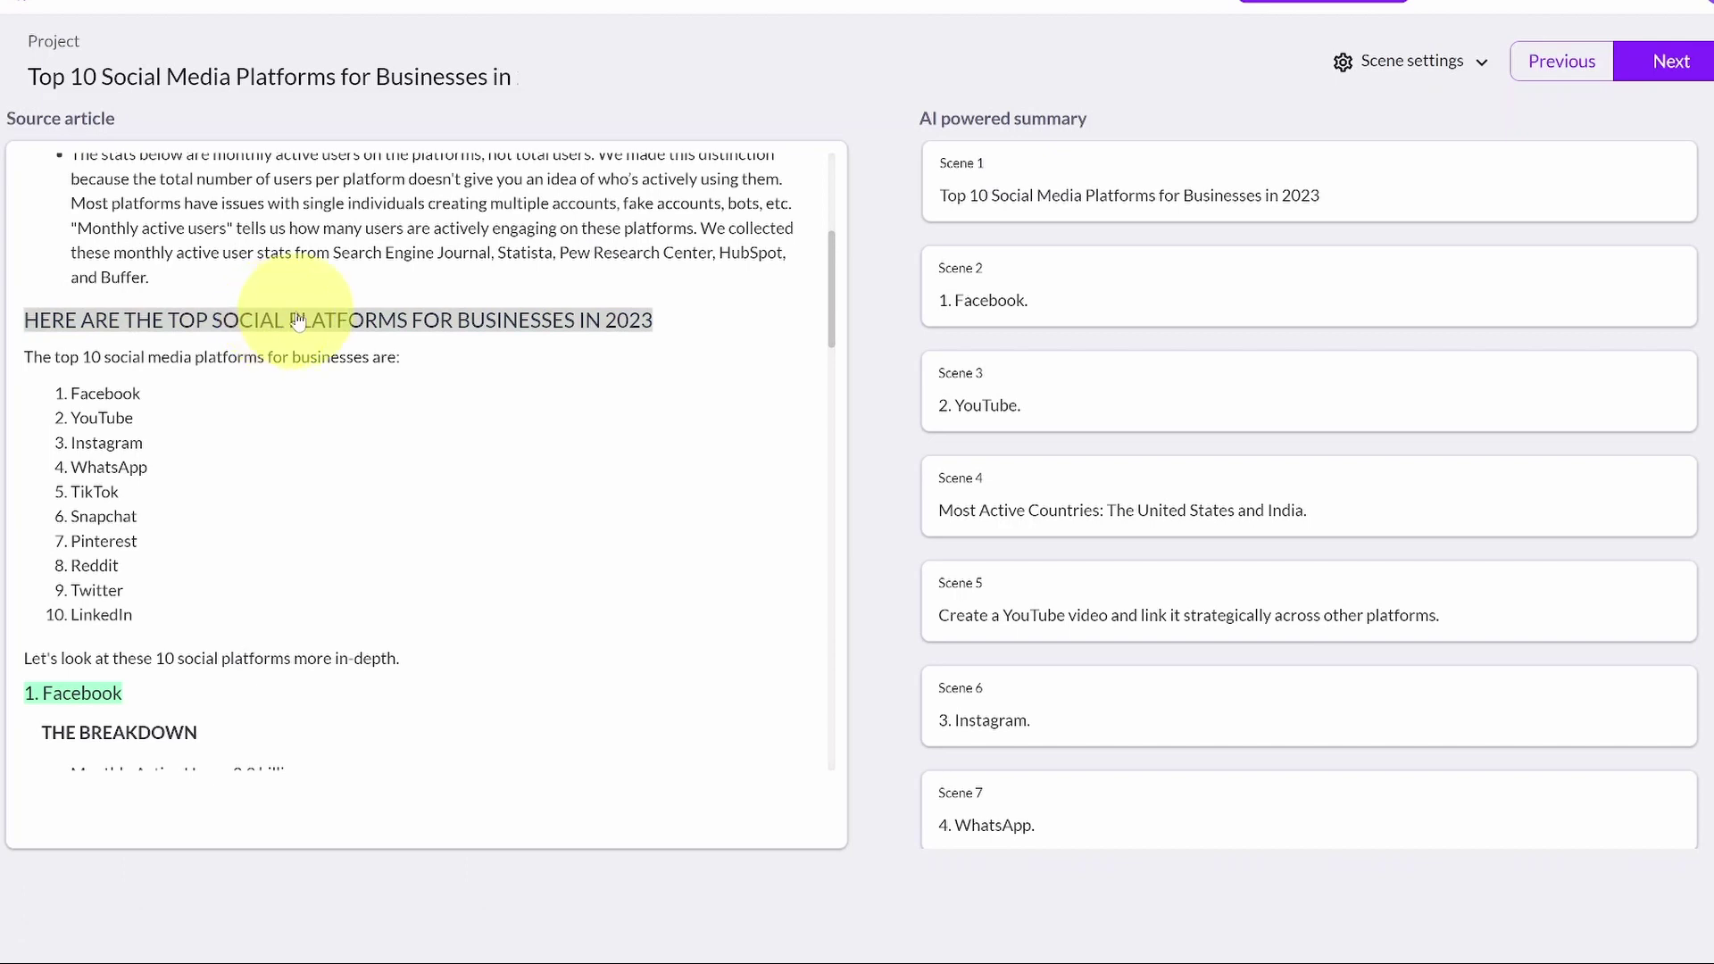
Add all five Facebook breakdown bullets, from monthly active users to popularity across age groups, to the summary
scroll(497, 554, "down", 5)
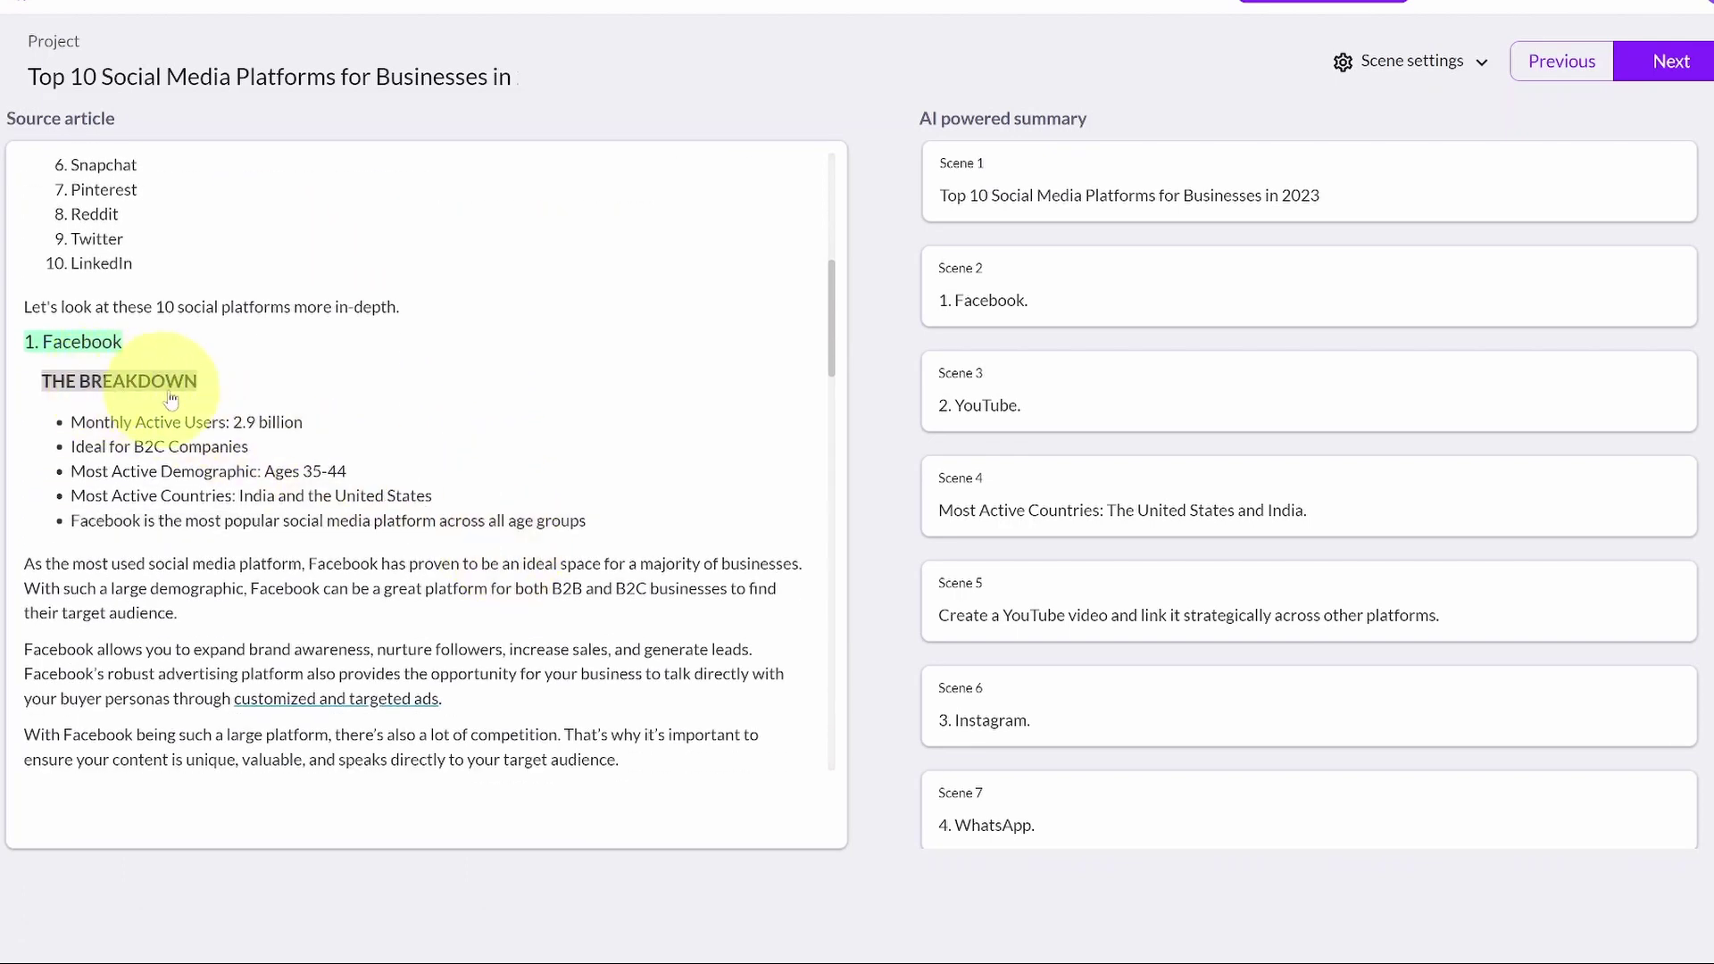
left_click(220, 426)
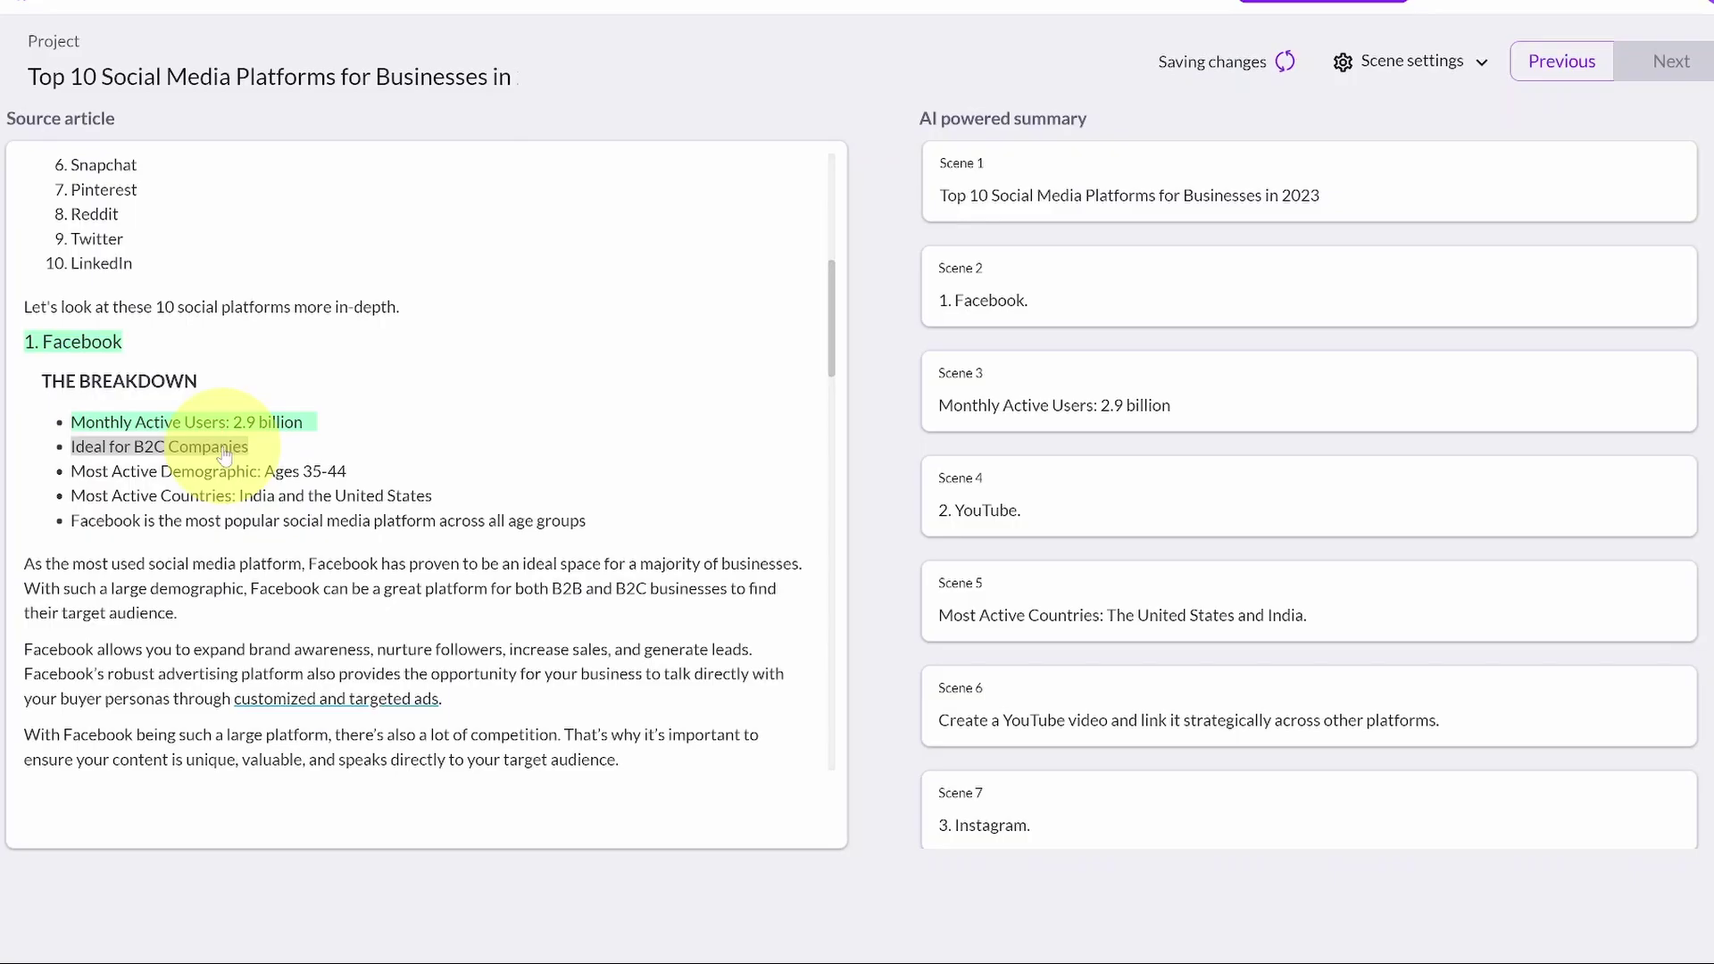
left_click(223, 455)
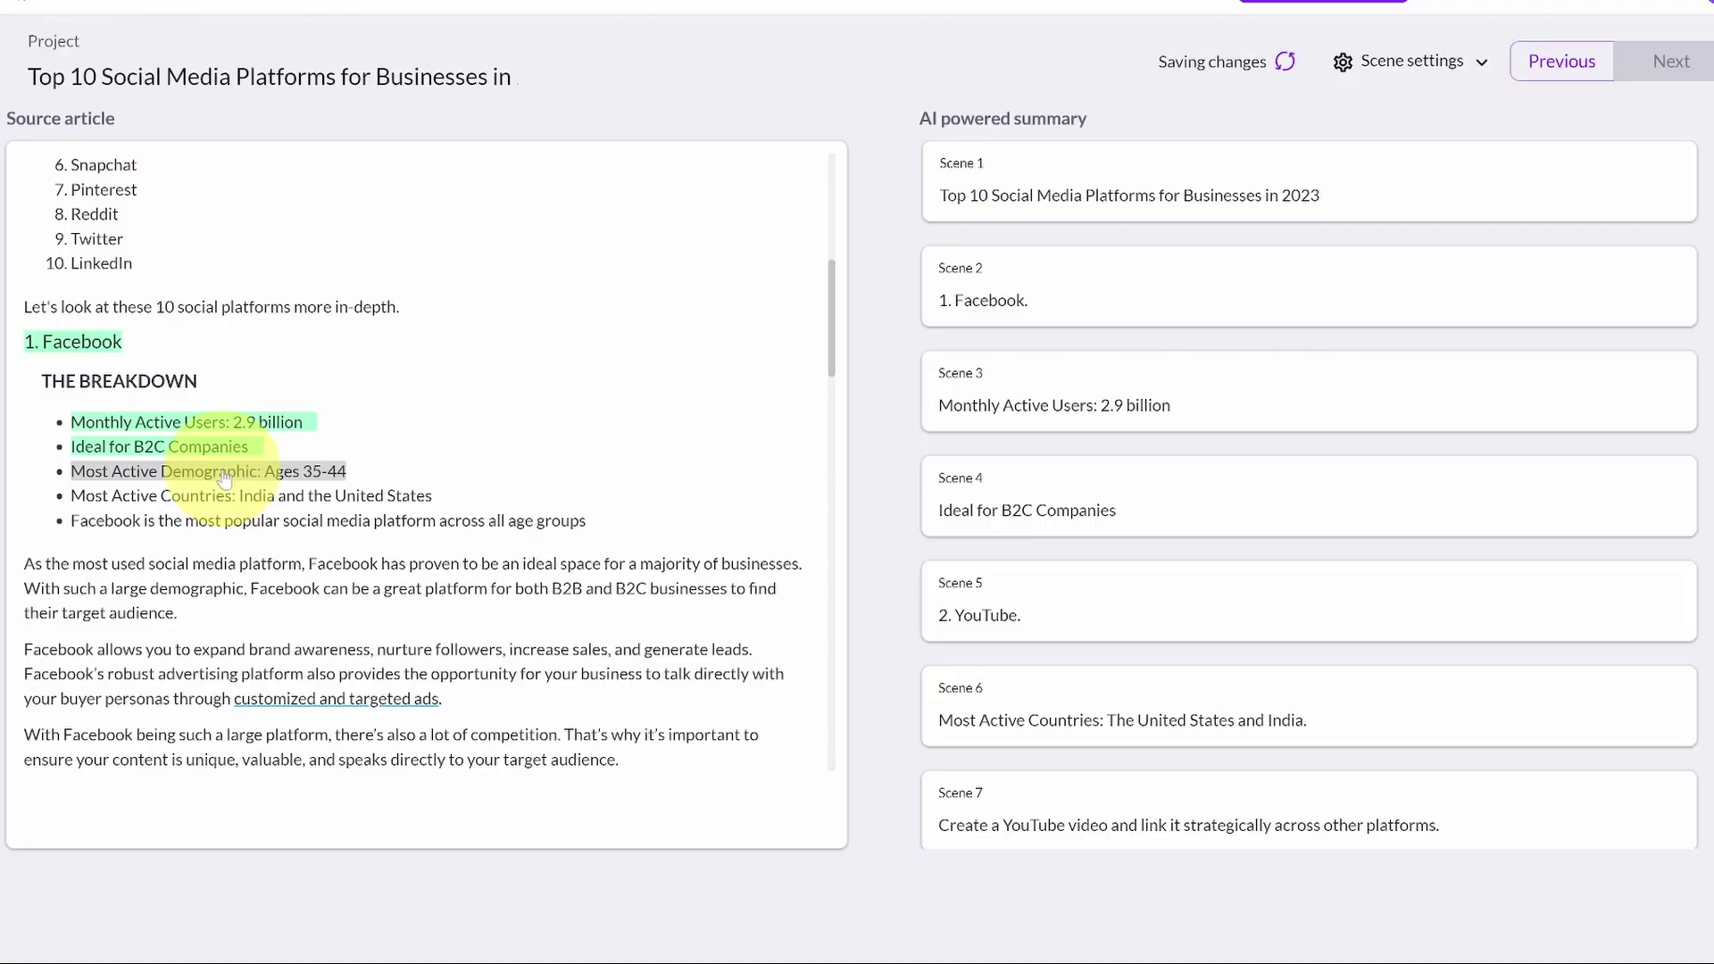
left_click(224, 472)
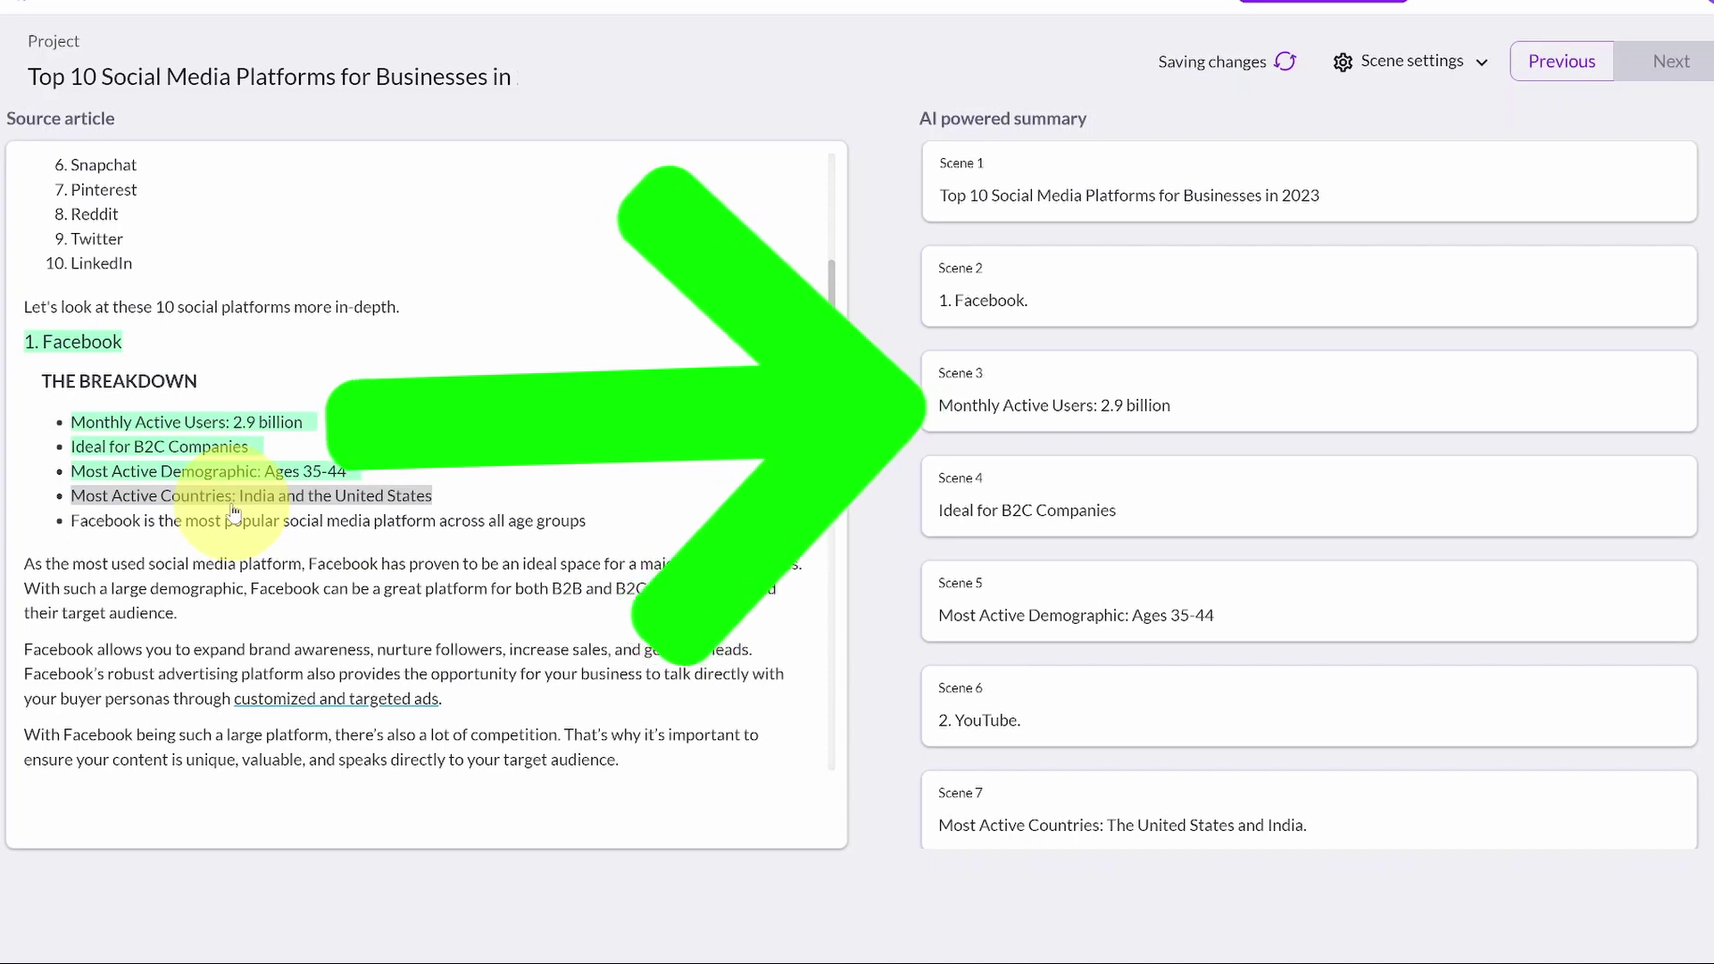
left_click(235, 500)
left_click(234, 520)
Add the Facebook sentences starting "With such a large demographic" and "Facebook allows you to expand brand awareness" to the summary
scroll(268, 372, "down", 3)
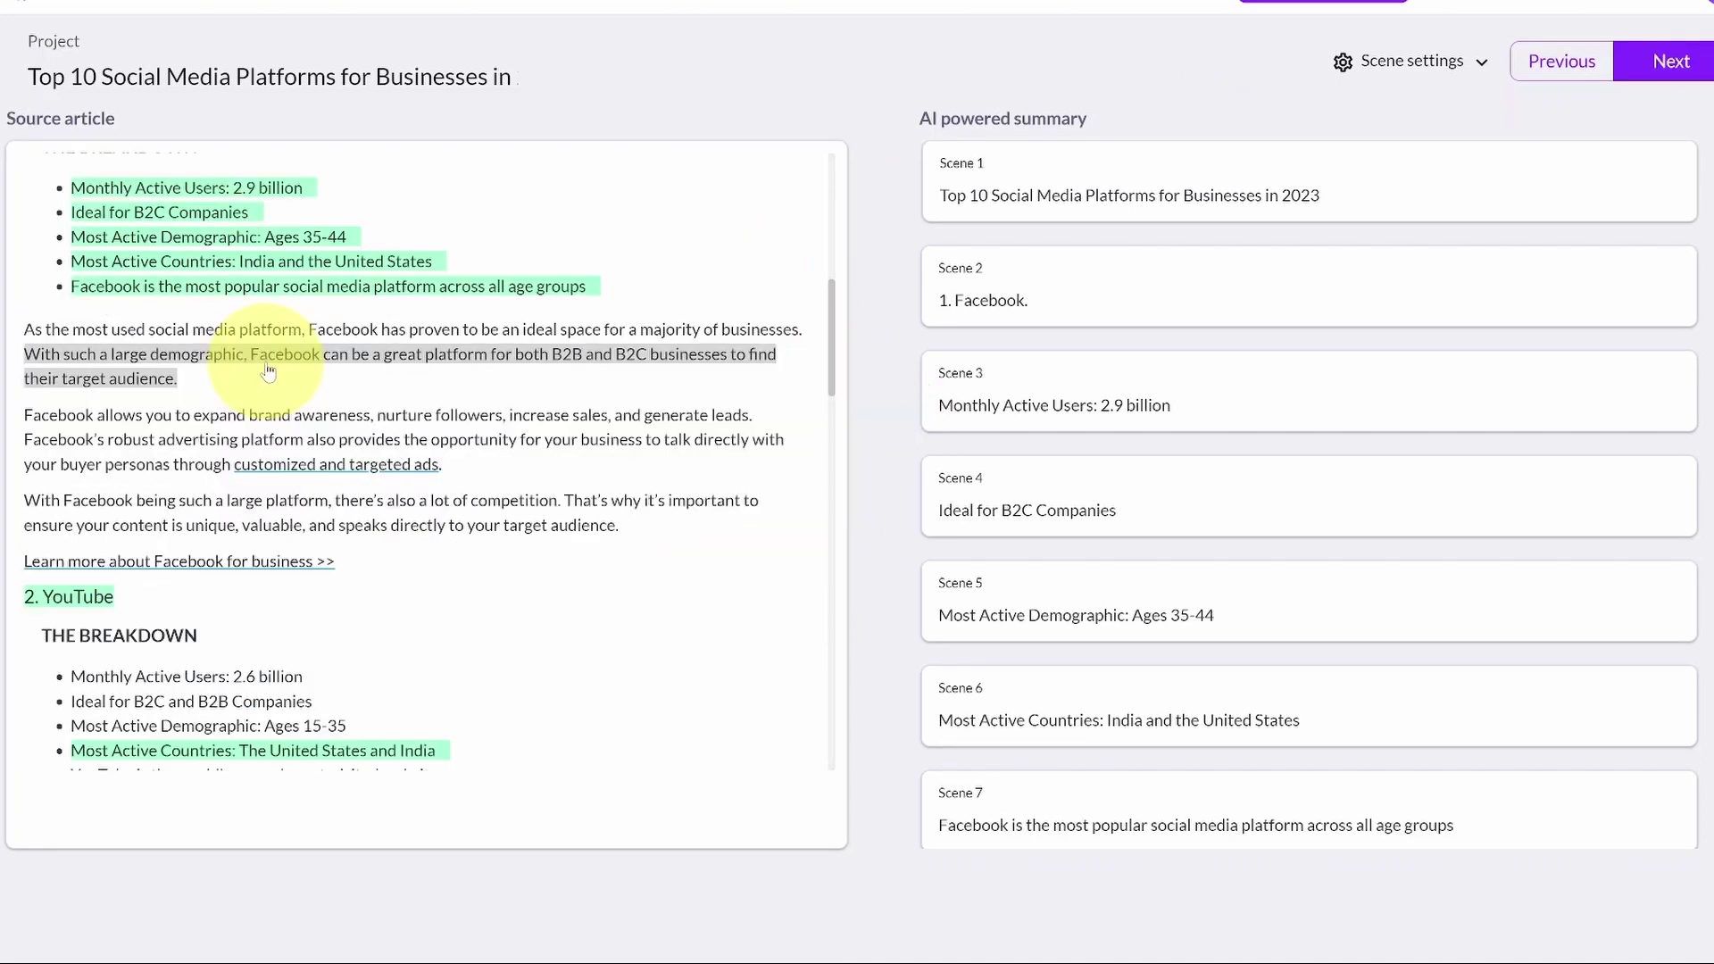
left_click(268, 368)
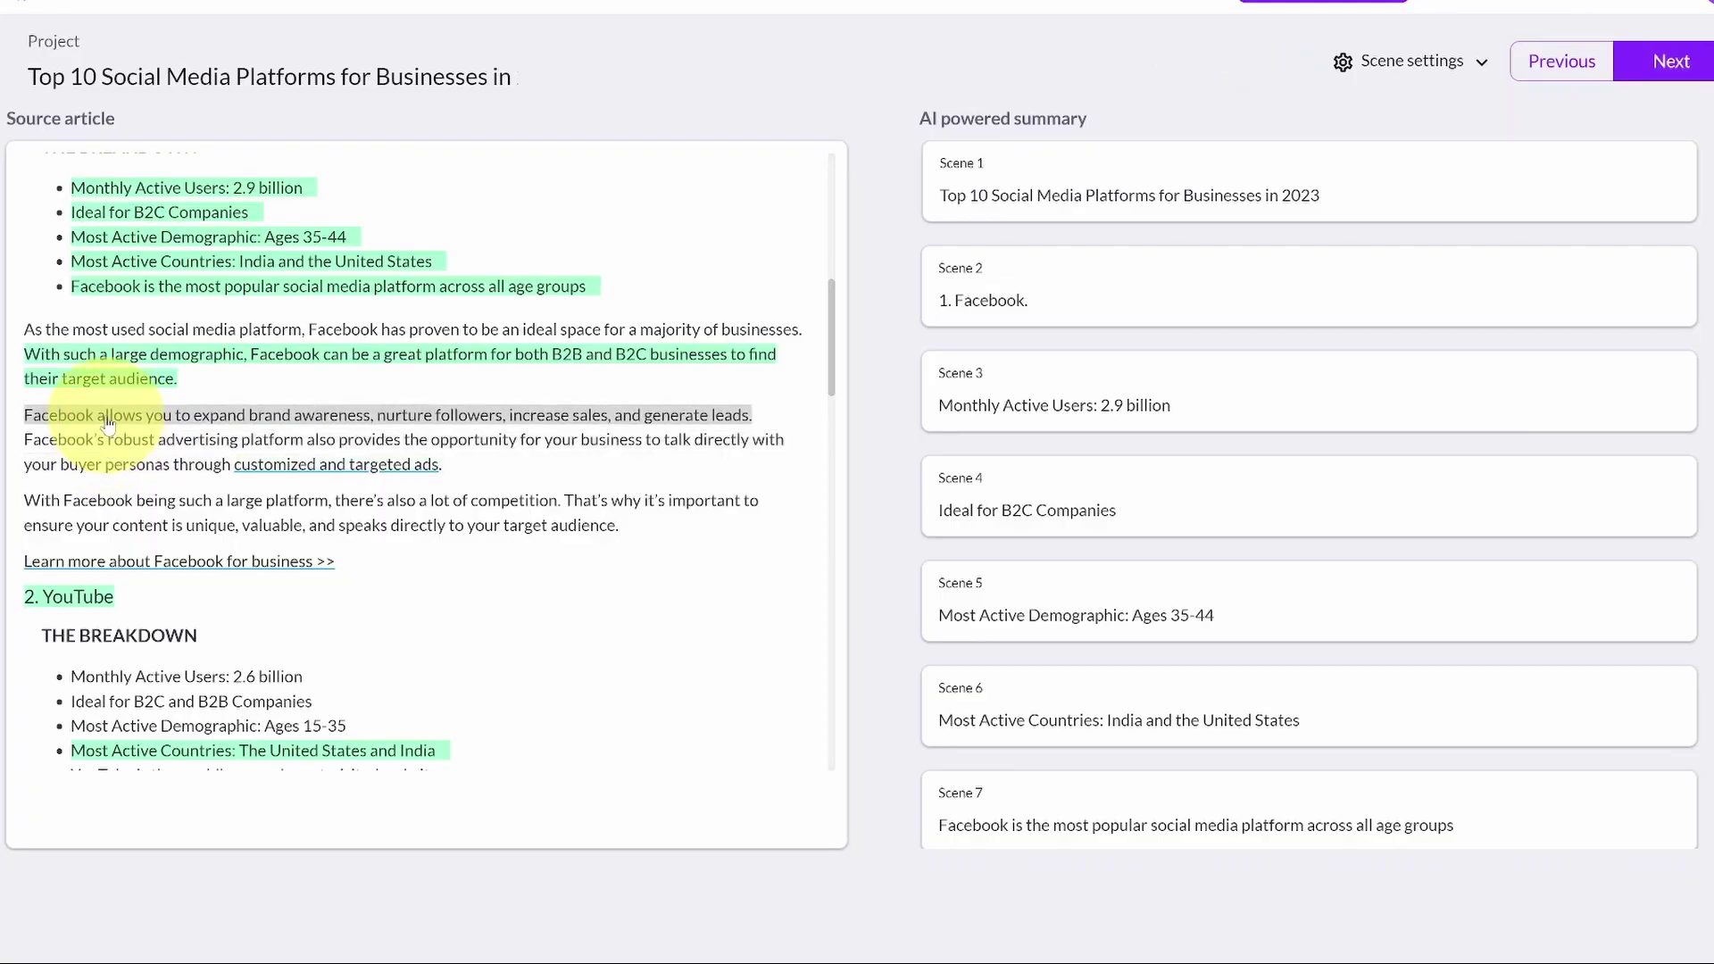
left_click(107, 422)
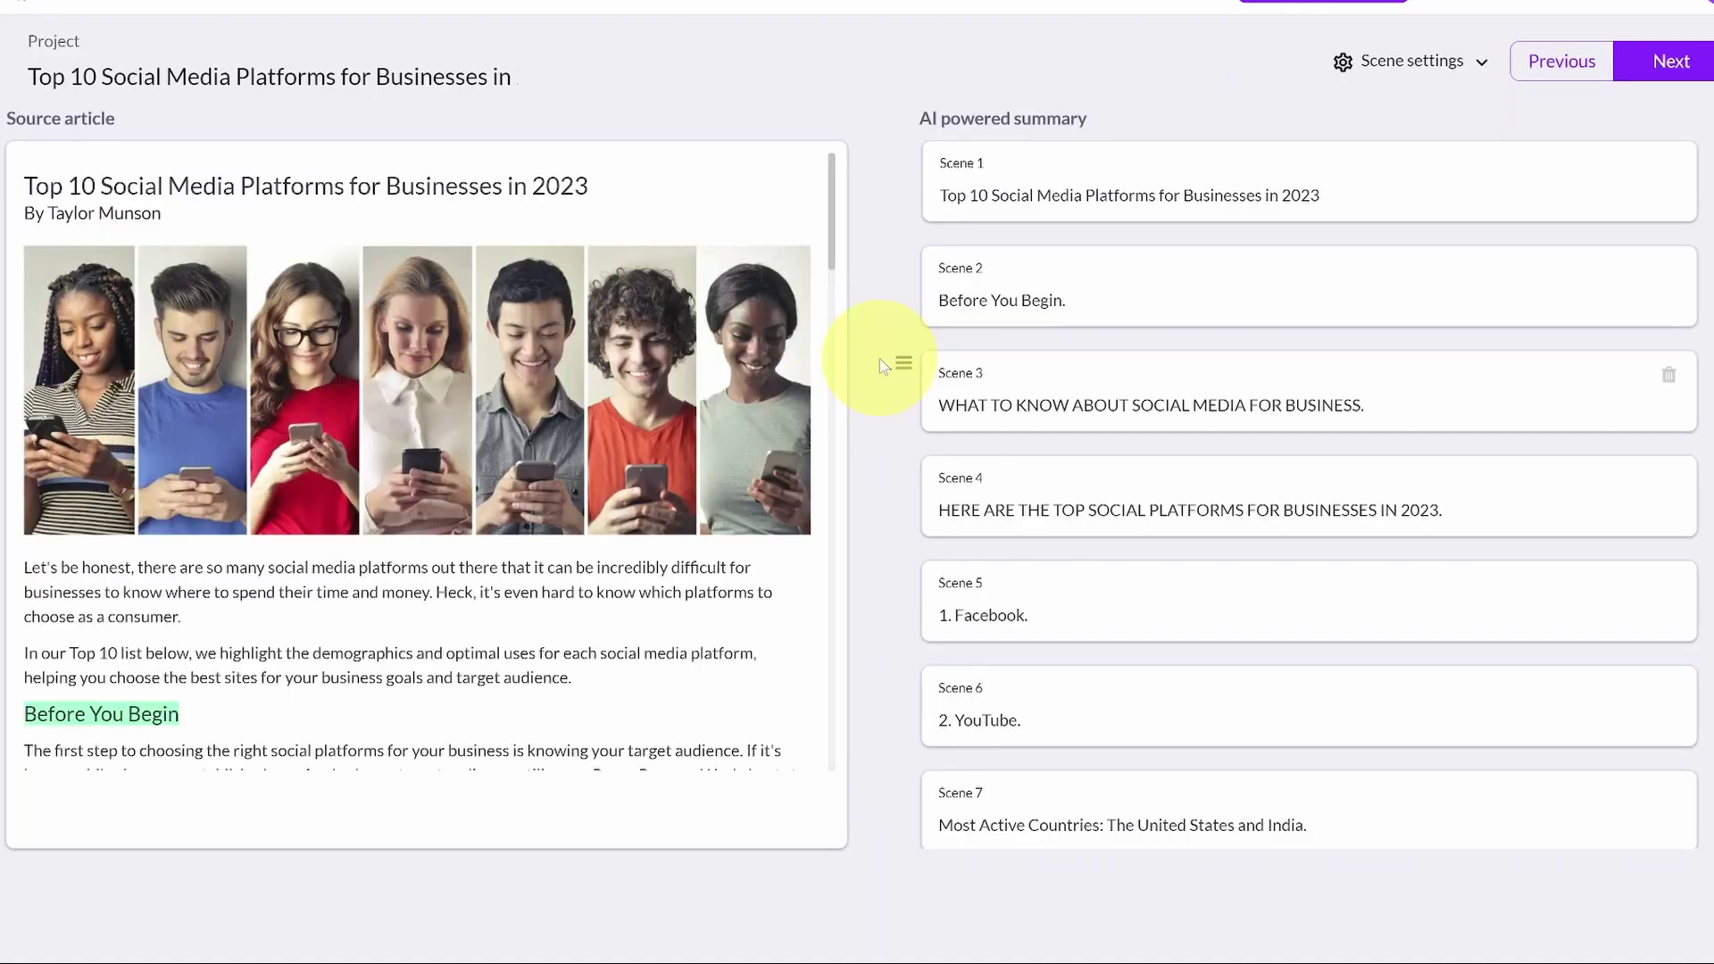
Remove the "Before You Begin", "What to know about social media for business" and "Here are the top social platforms" headings from the summary
left_click_drag(834, 176, 834, 203)
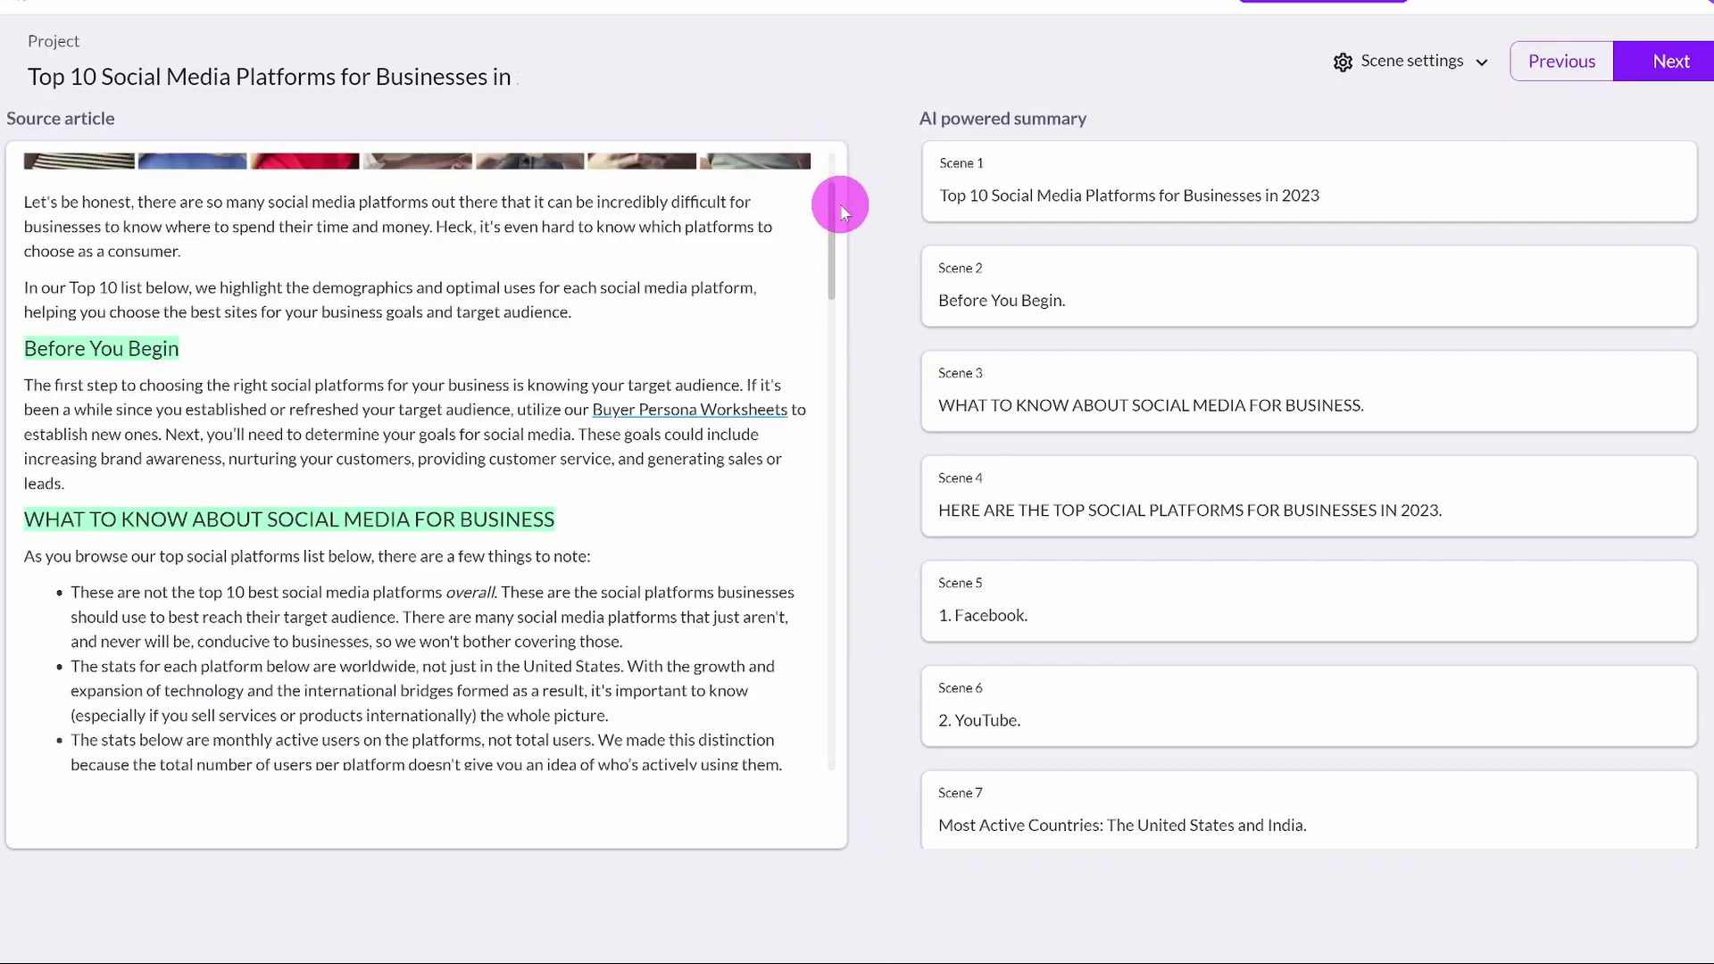
left_click(185, 348)
left_click(494, 516)
scroll(536, 536, "down", 4)
left_click(658, 555)
scroll(482, 509, "down", 4)
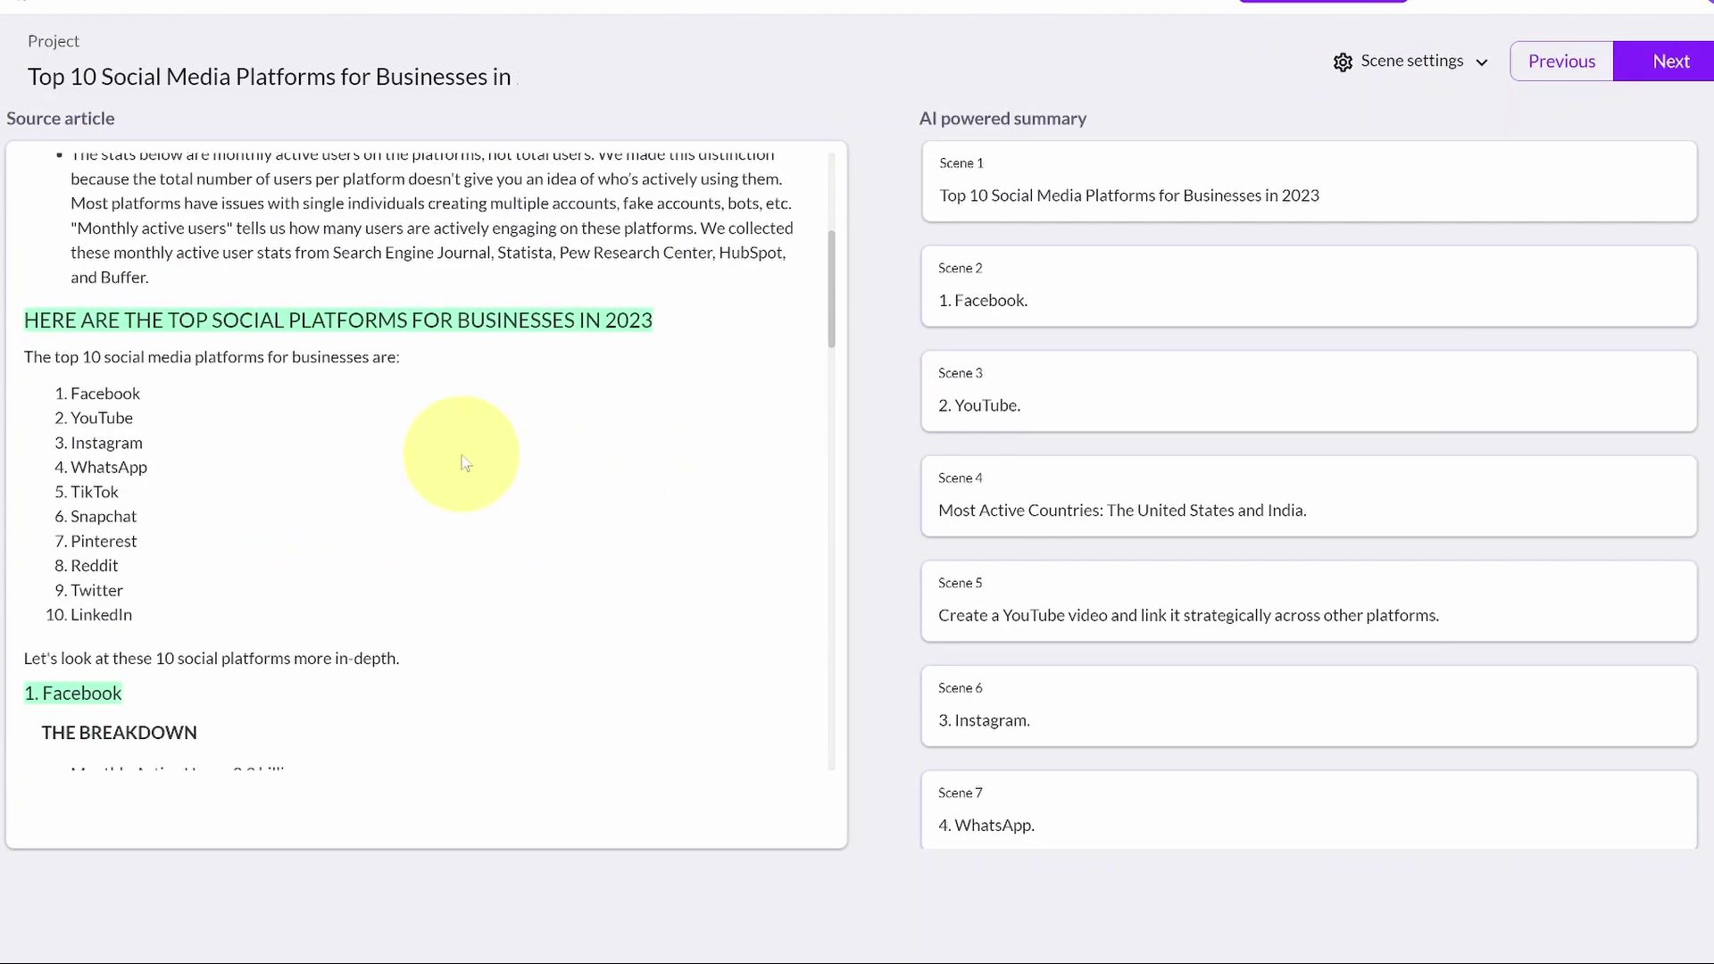
Select the five bullets under the Facebook breakdown as summary scenes
scroll(509, 559, "down", 3)
left_click(125, 421)
left_click(222, 446)
left_click(222, 467)
left_click(241, 495)
left_click(267, 521)
Add the Facebook brand-awareness and "That's why it's important" sentences to the summary, leaving out the "With such a large demographic" sentence
scroll(419, 728, "down", 3)
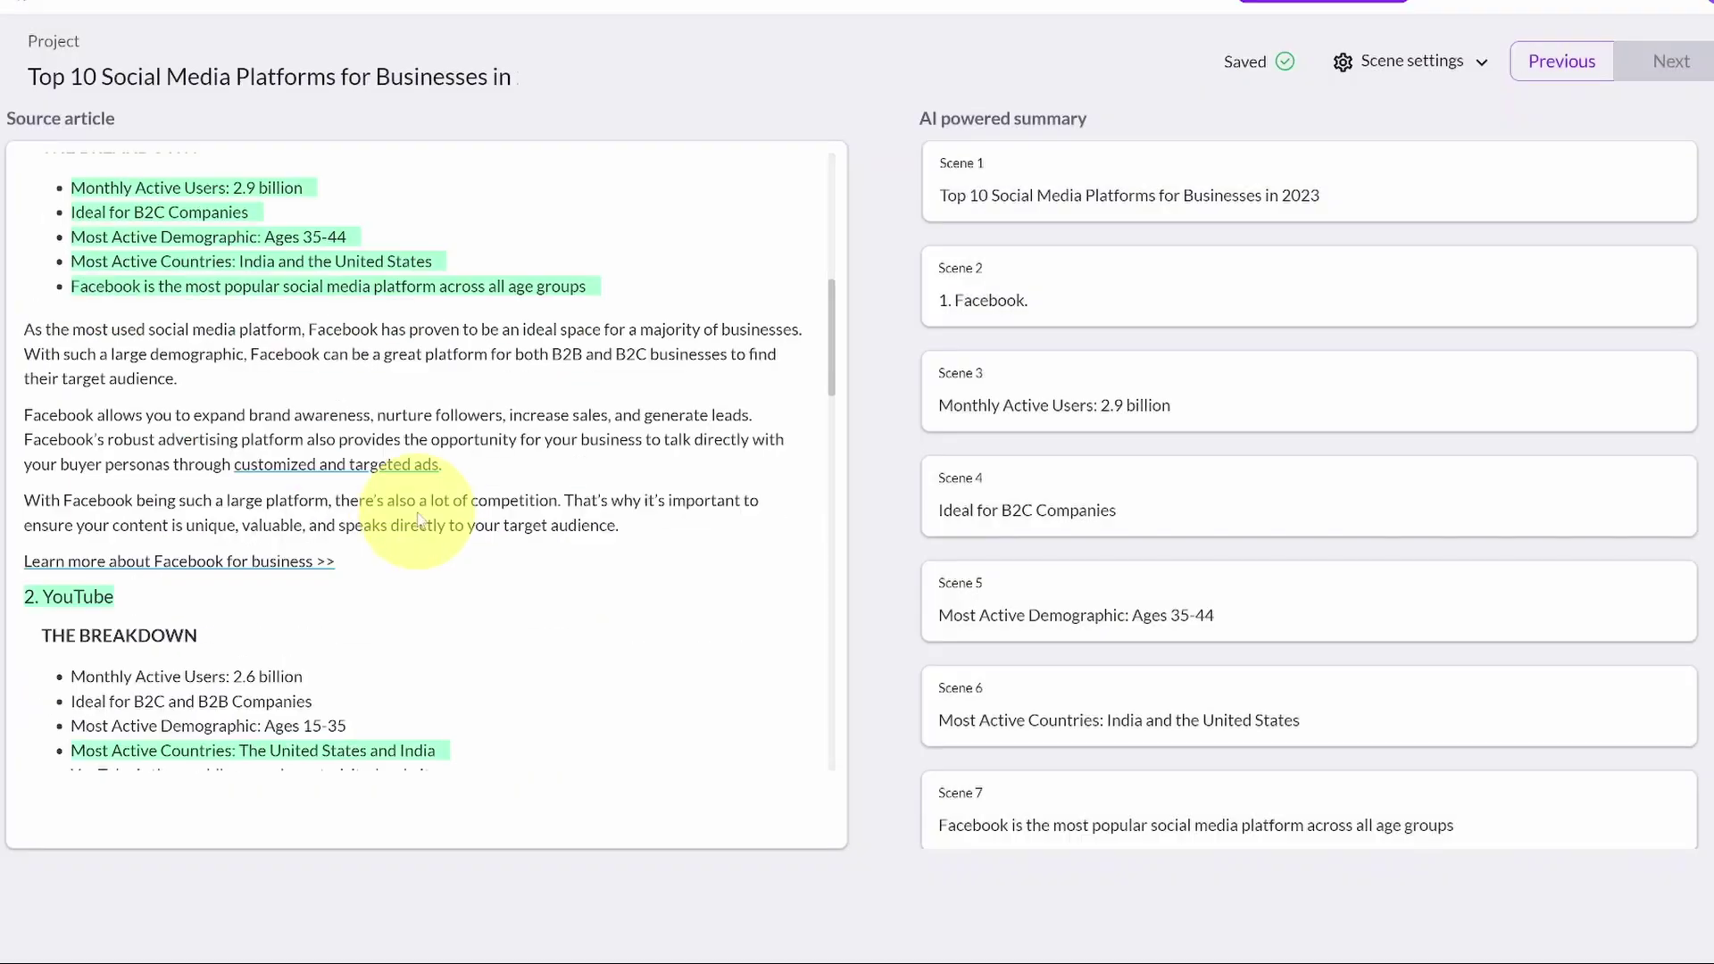
left_click(268, 370)
left_click(98, 414)
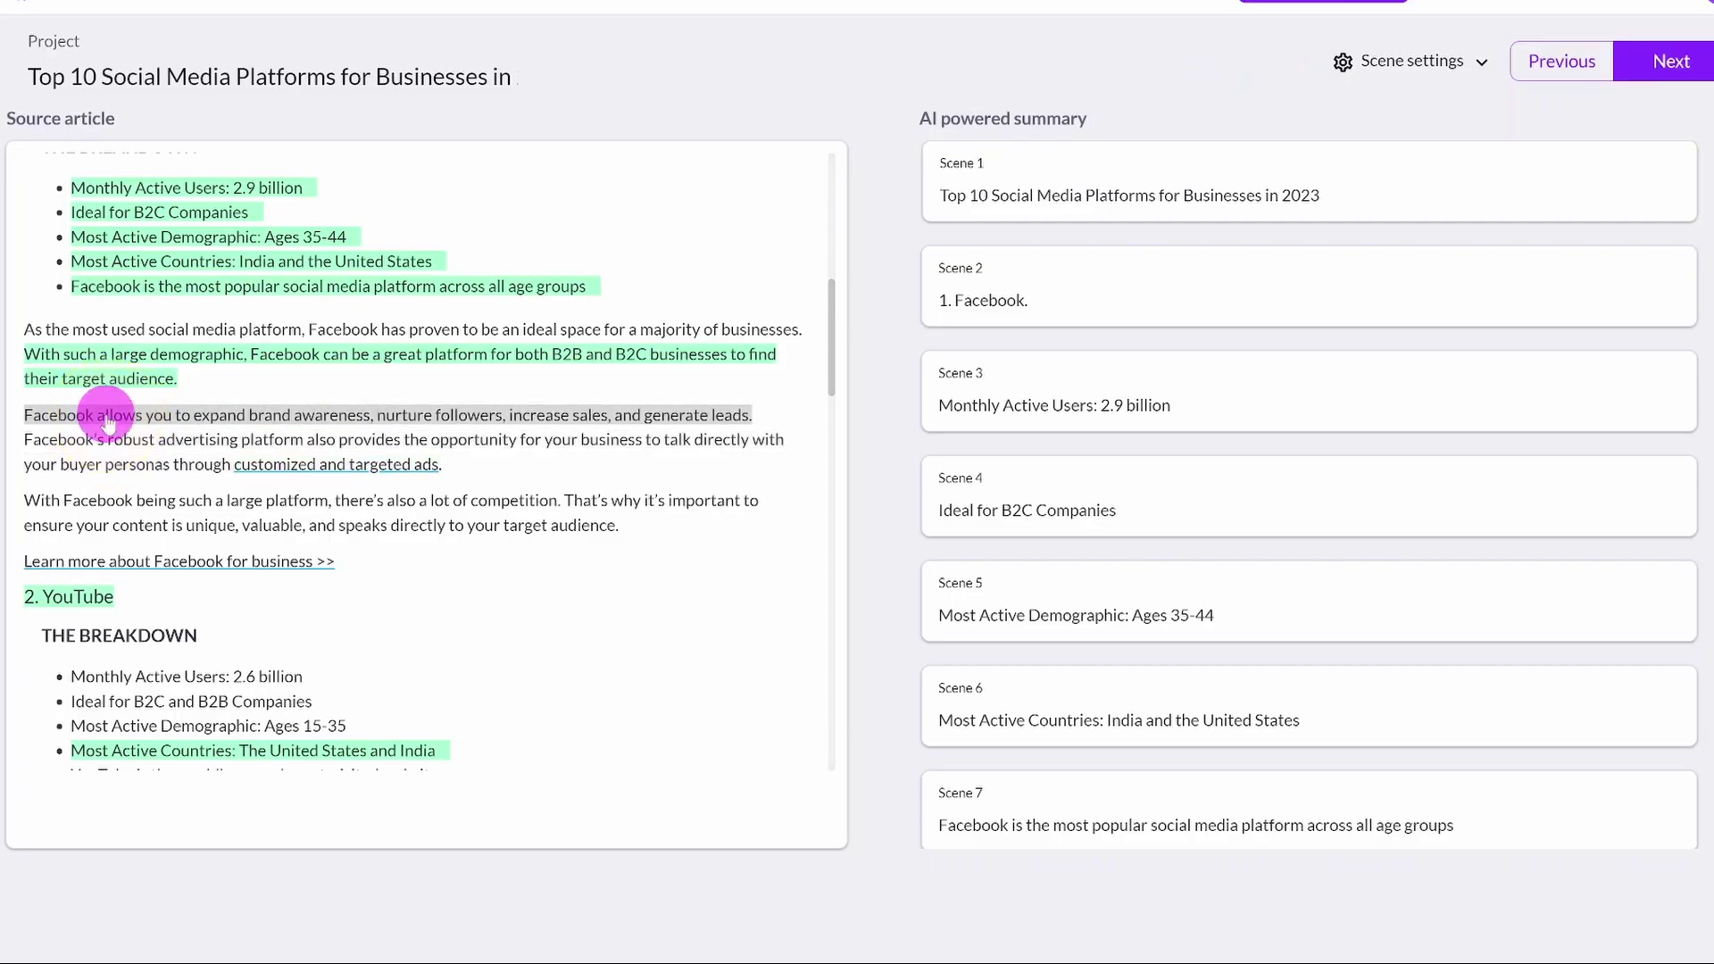
left_click(590, 509)
left_click(192, 370)
Add the YouTube bullets on monthly users, ideal companies, demographic and second-most-visited website to the summary
scroll(554, 574, "down", 3)
left_click(89, 442)
left_click(116, 467)
left_click(142, 491)
left_click(202, 540)
Add the YouTube sentences about the second-largest search engine and sharing video content to the summary
scroll(629, 501, "down", 3)
left_click(243, 410)
left_click(175, 440)
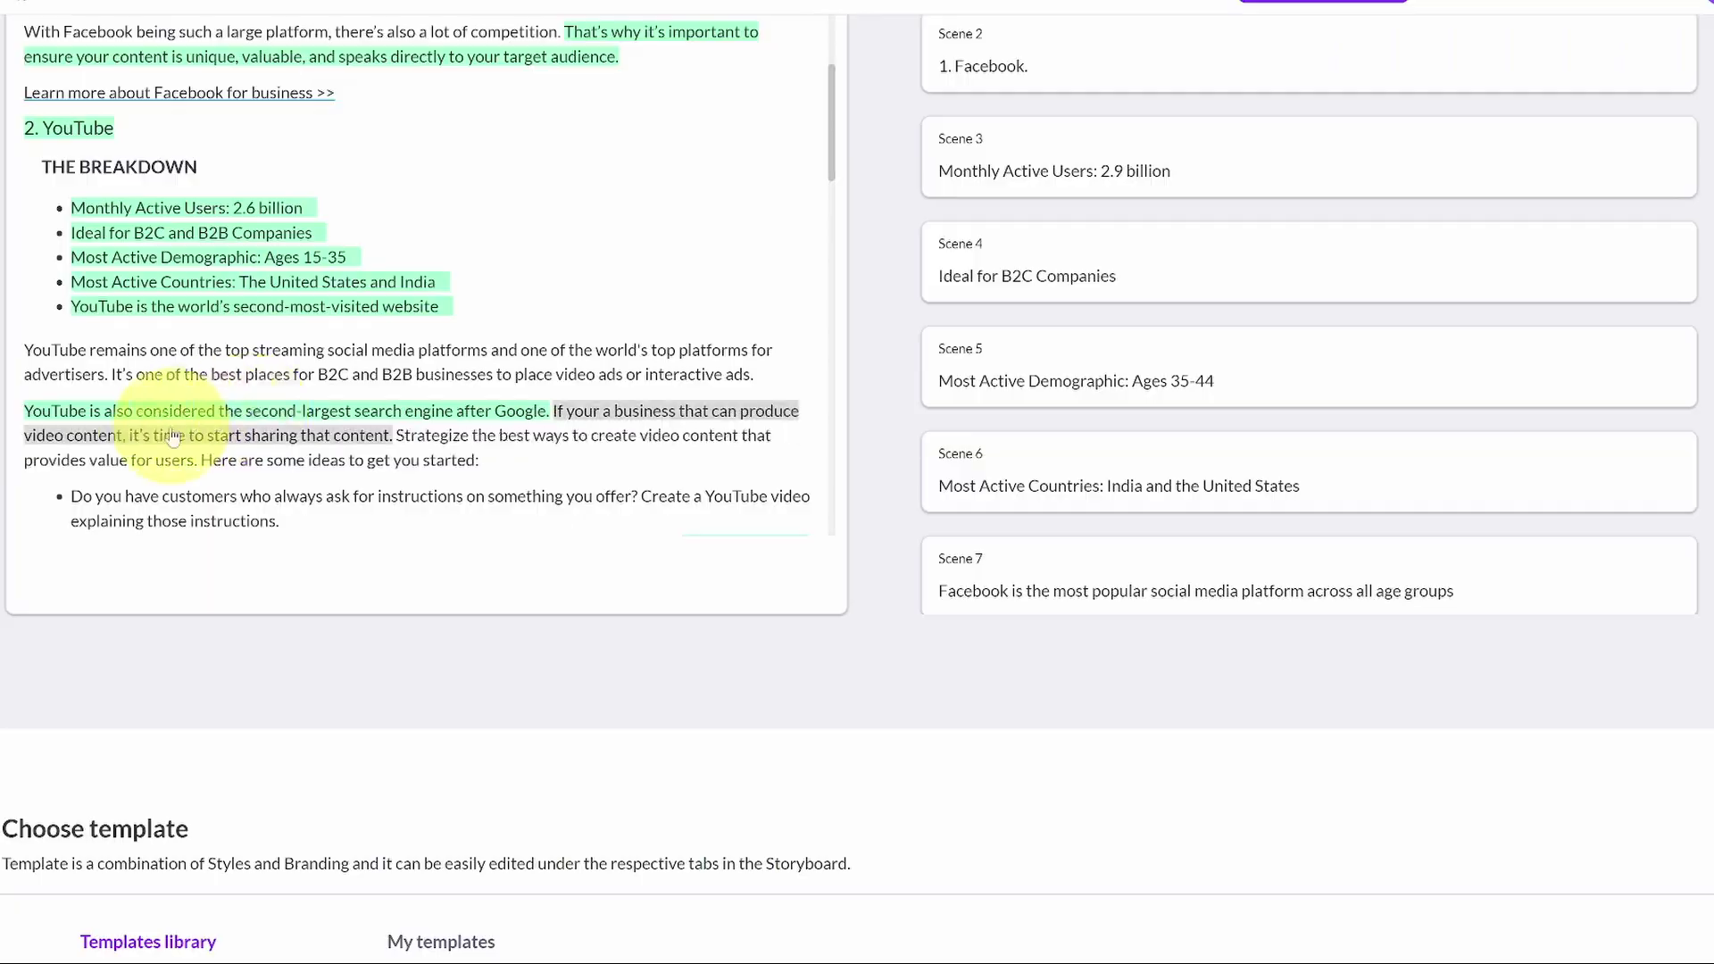
Add the five Instagram breakdown bullets and the "Originally a simple image-sharing platform" sentence to the summary
scroll(487, 226, "down", 4)
scroll(428, 375, "down", 3)
left_click(130, 266)
left_click(130, 297)
left_click(259, 317)
left_click(371, 341)
left_click(386, 365)
left_click(206, 414)
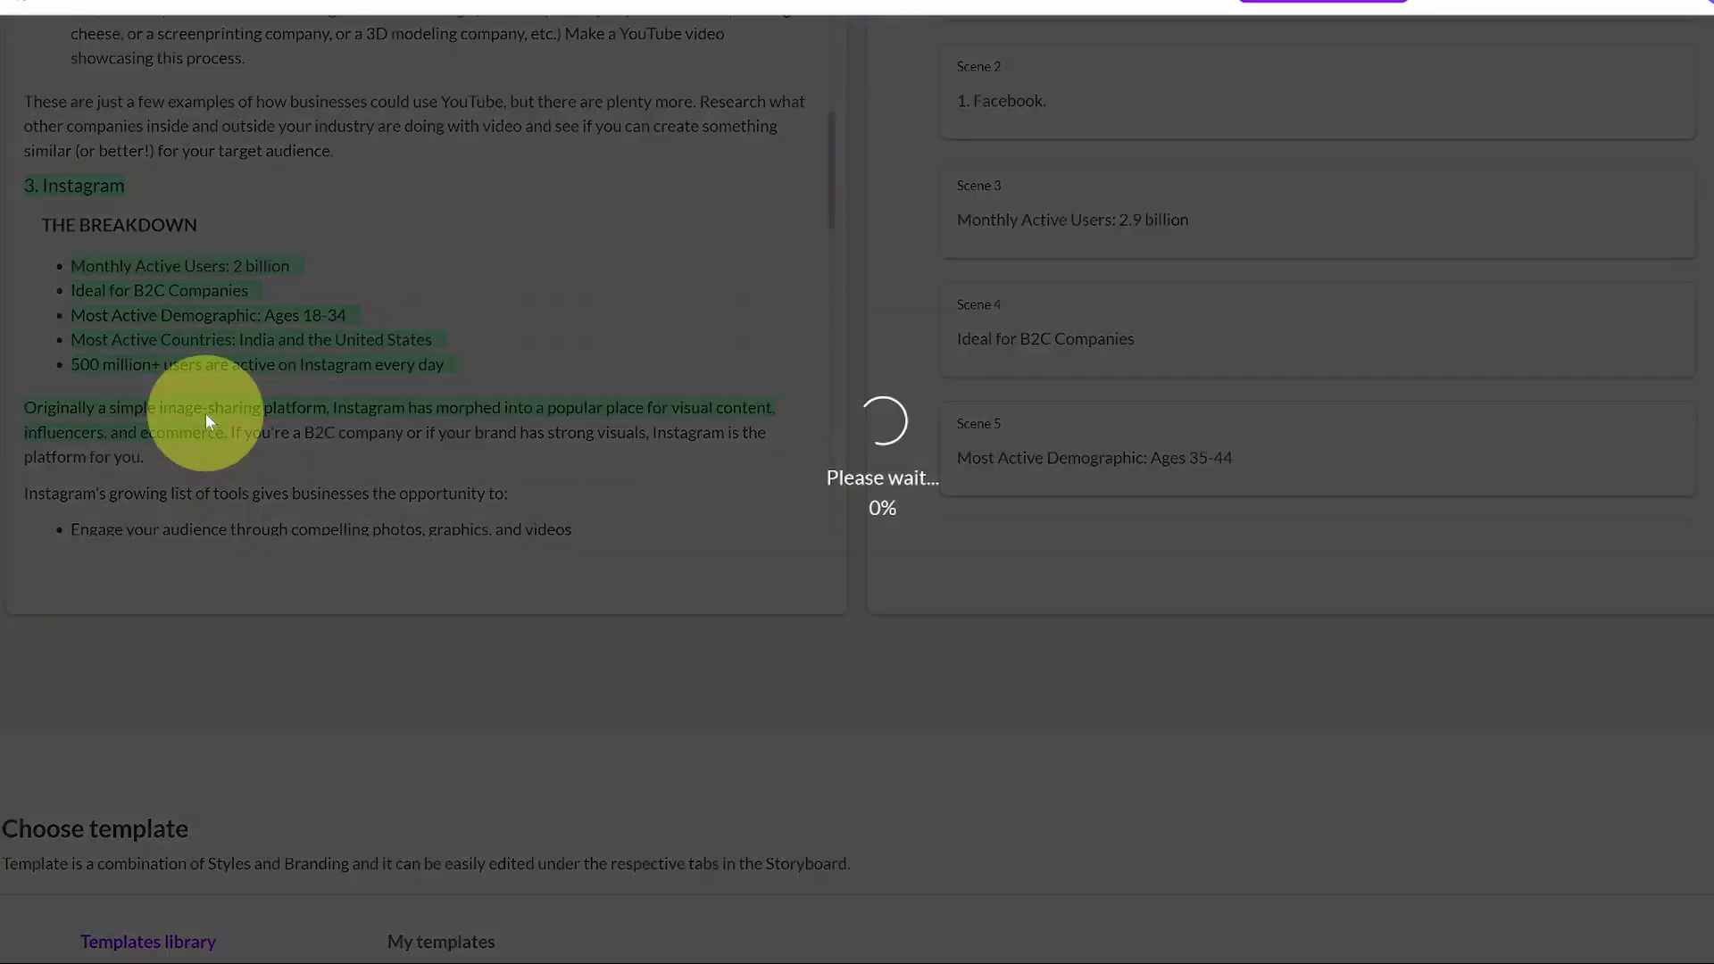
Remove the platforms after Instagram from the summary and continue to template selection
scroll(327, 361, "down", 5)
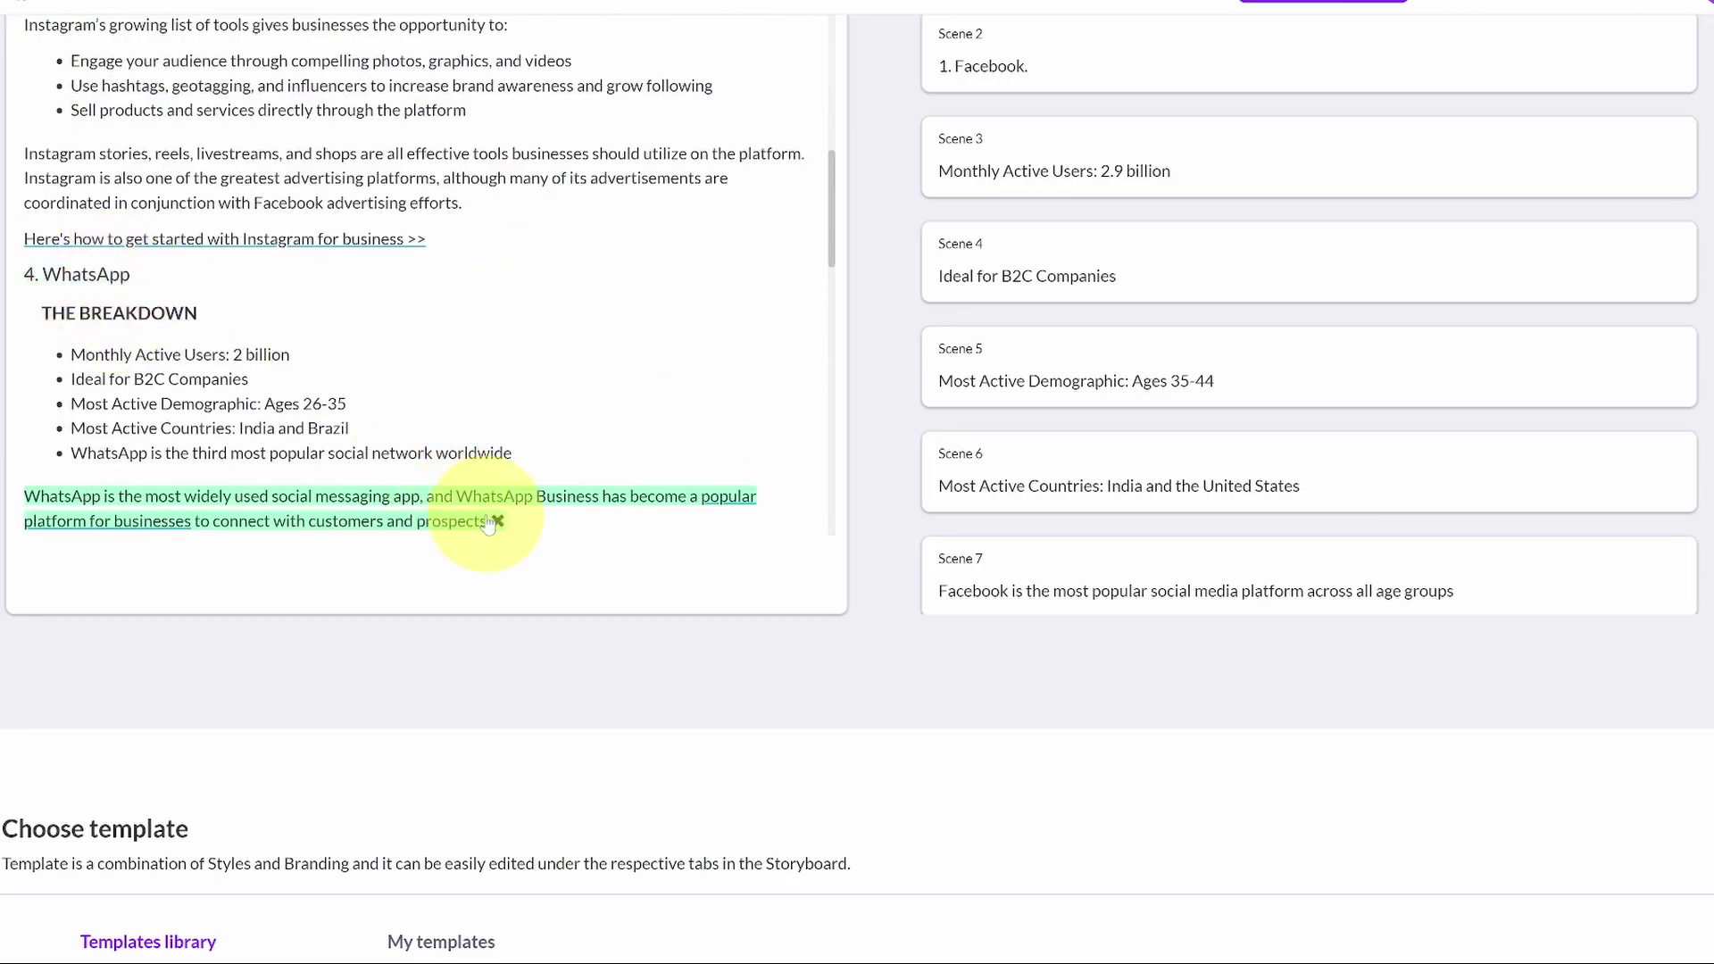
scroll(49, 259, "down", 15)
mouse_move(433, 399)
scroll(433, 399, "down", 10)
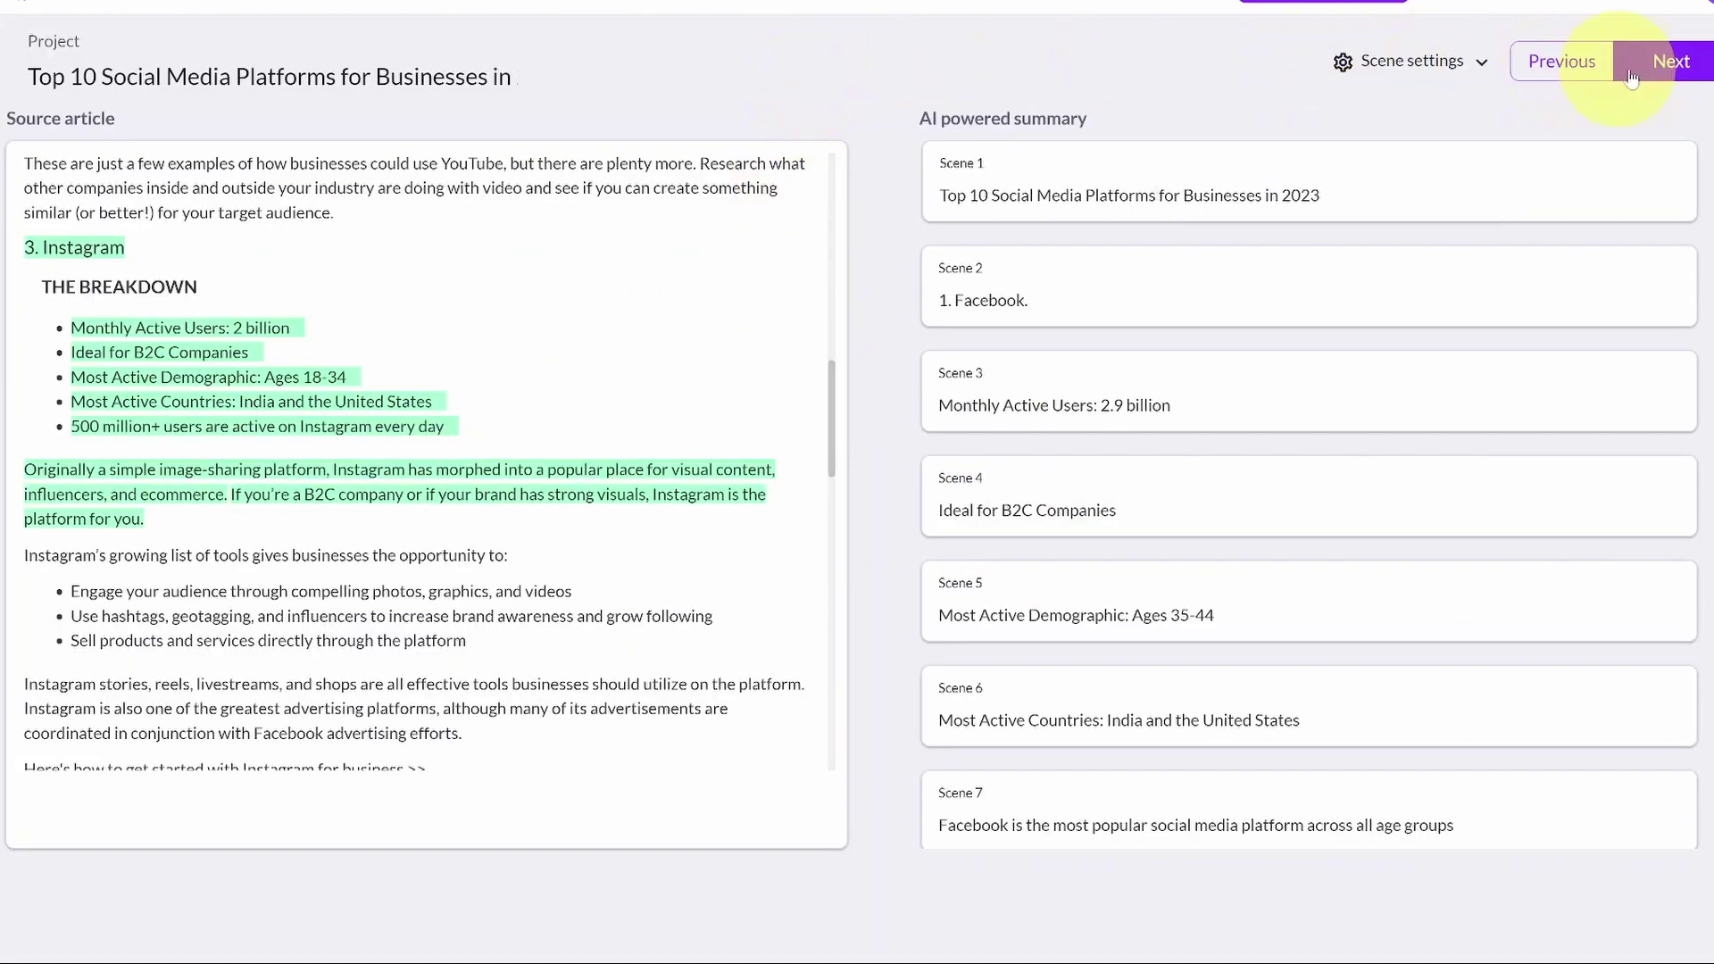
left_click(1666, 71)
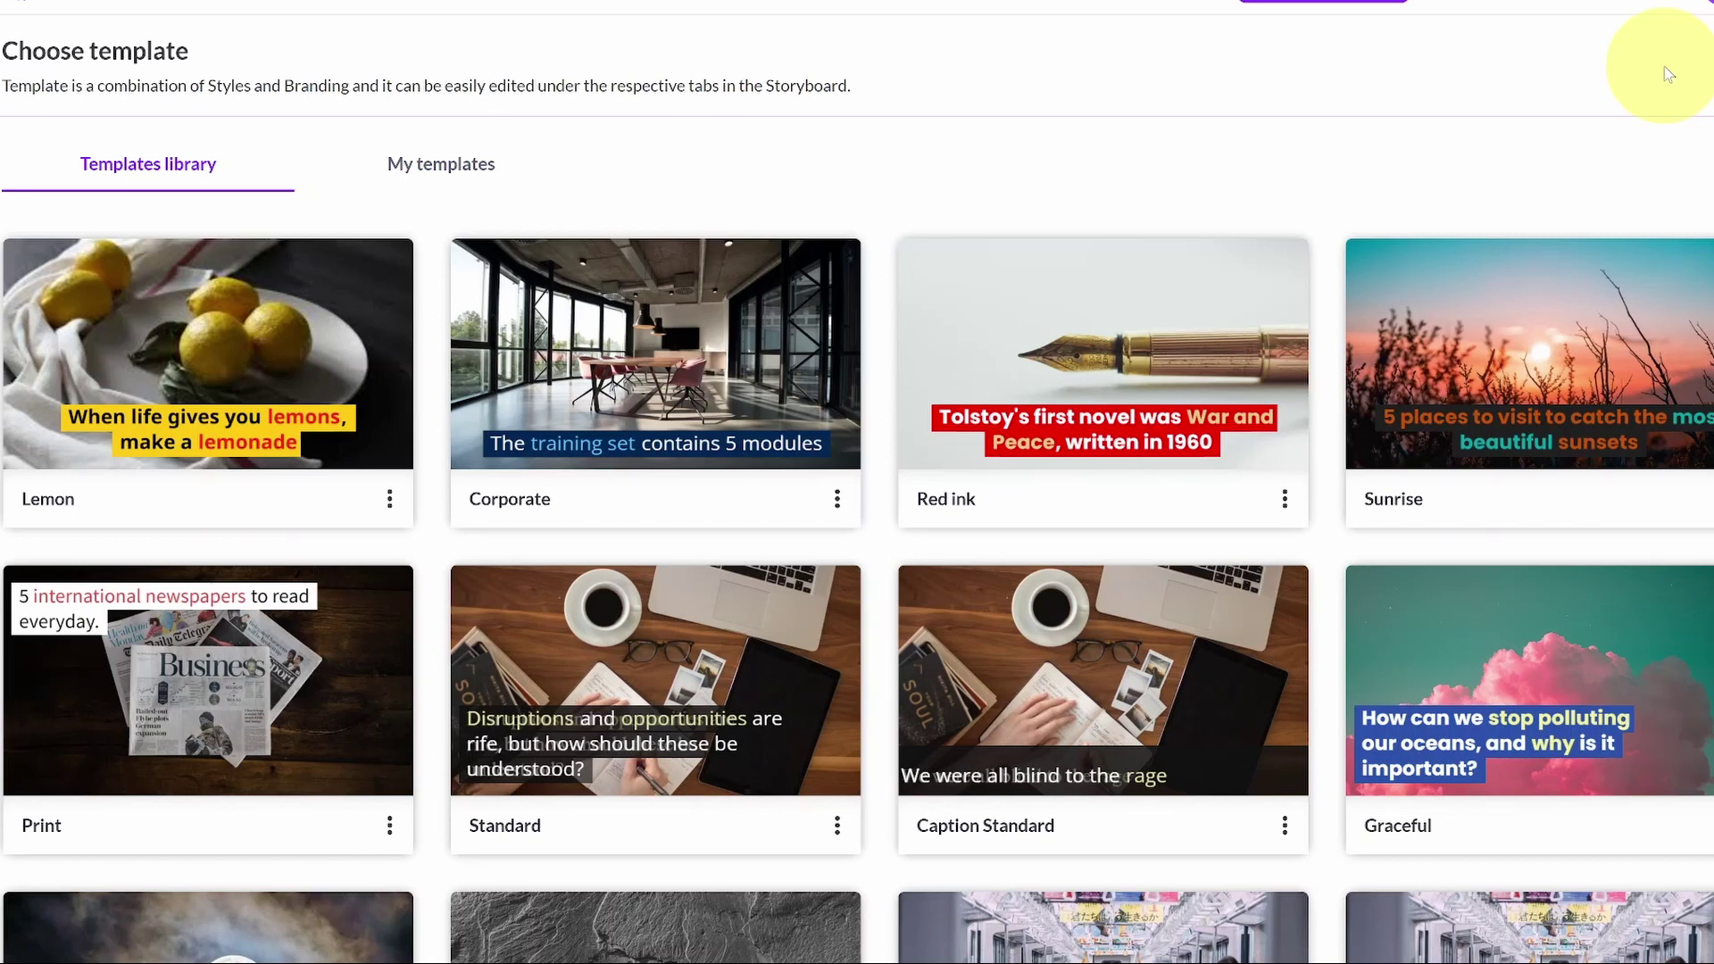
Browse the templates library and apply the Metro template in 16:9 aspect ratio
scroll(857, 590, "down", 8)
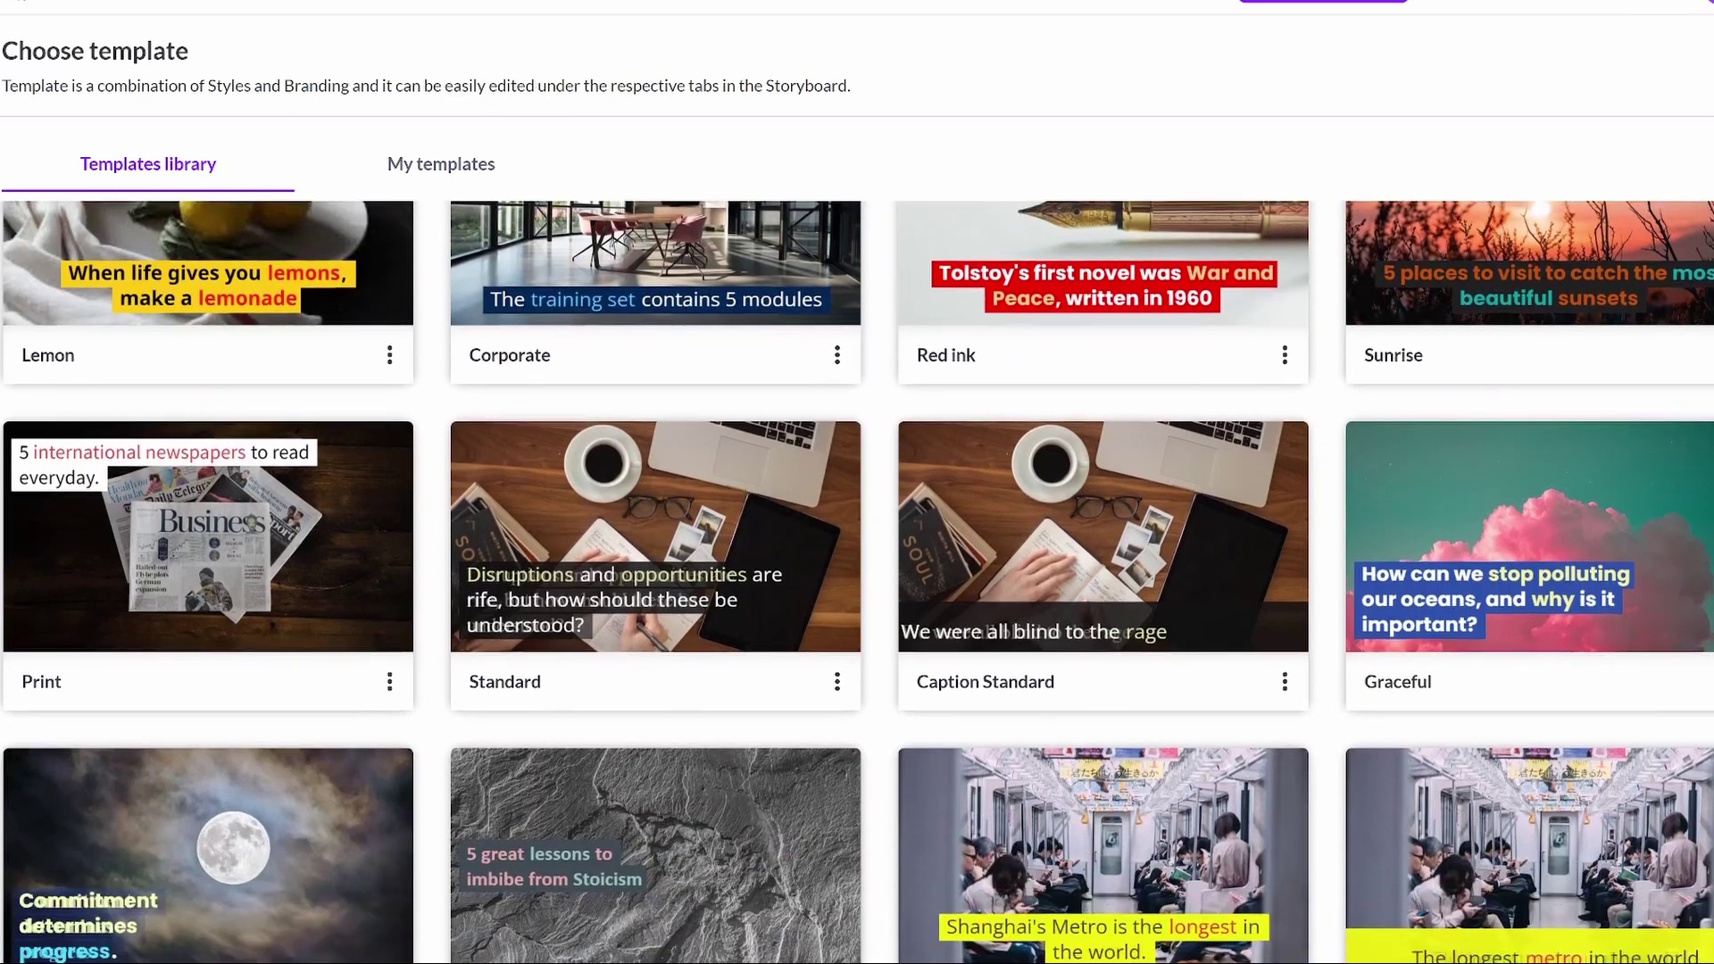
scroll(857, 580, "down", 10)
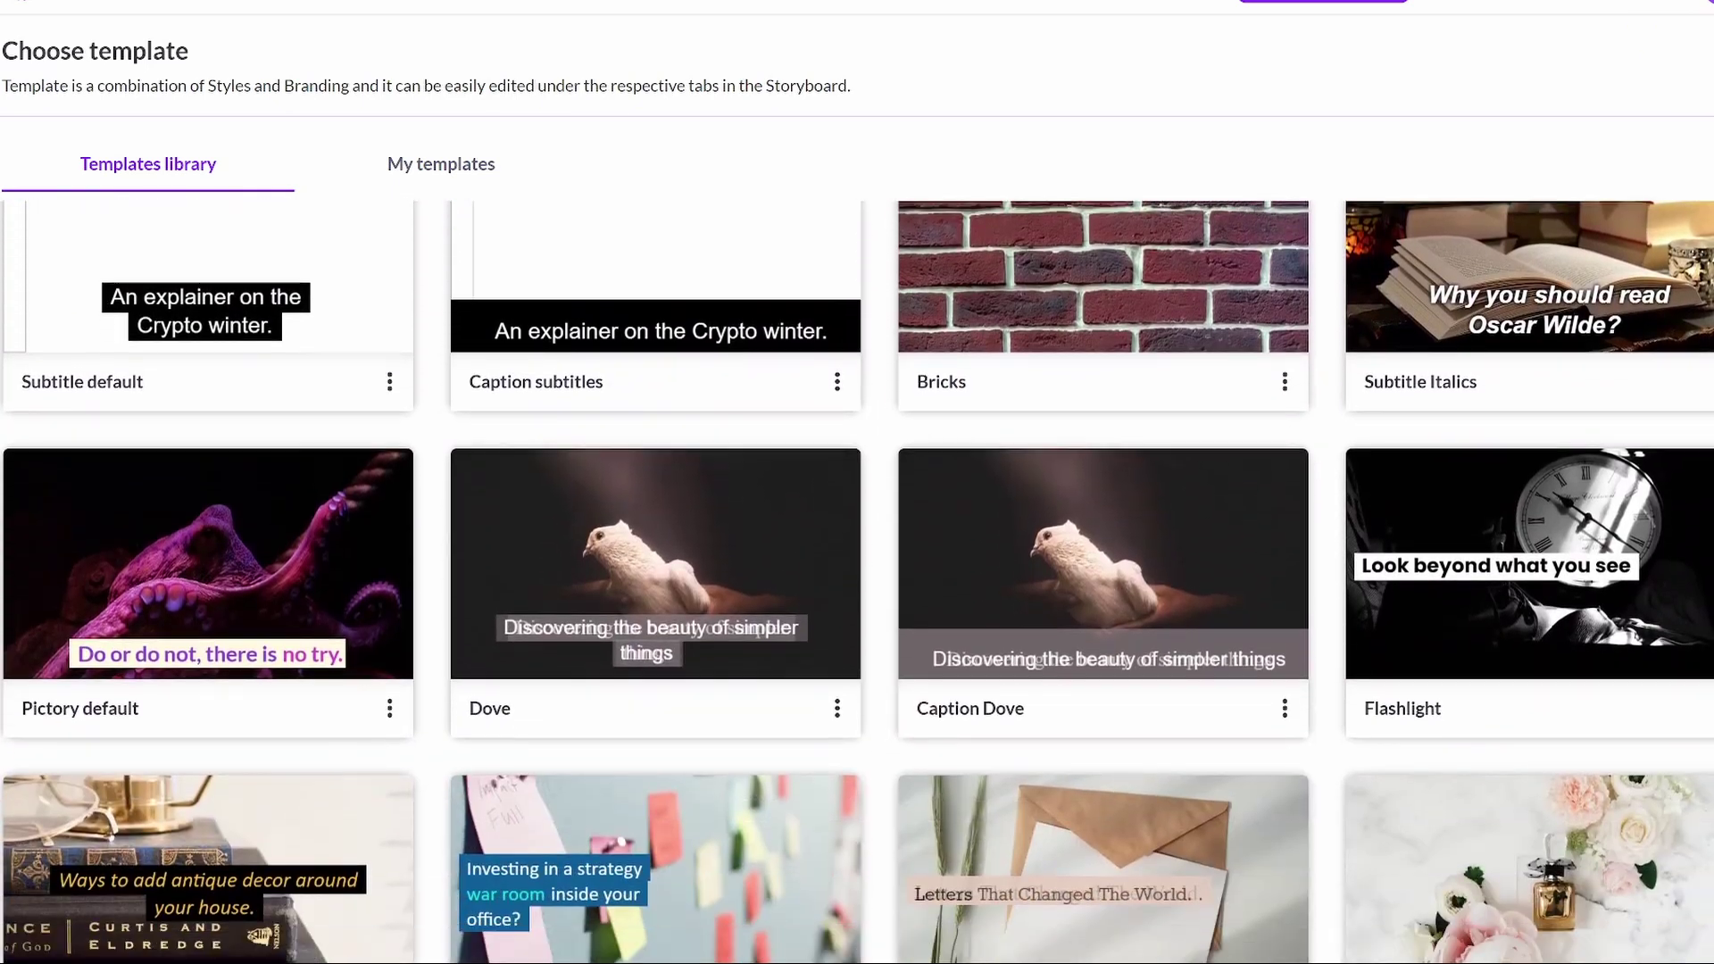
scroll(1223, 586, "down", 1)
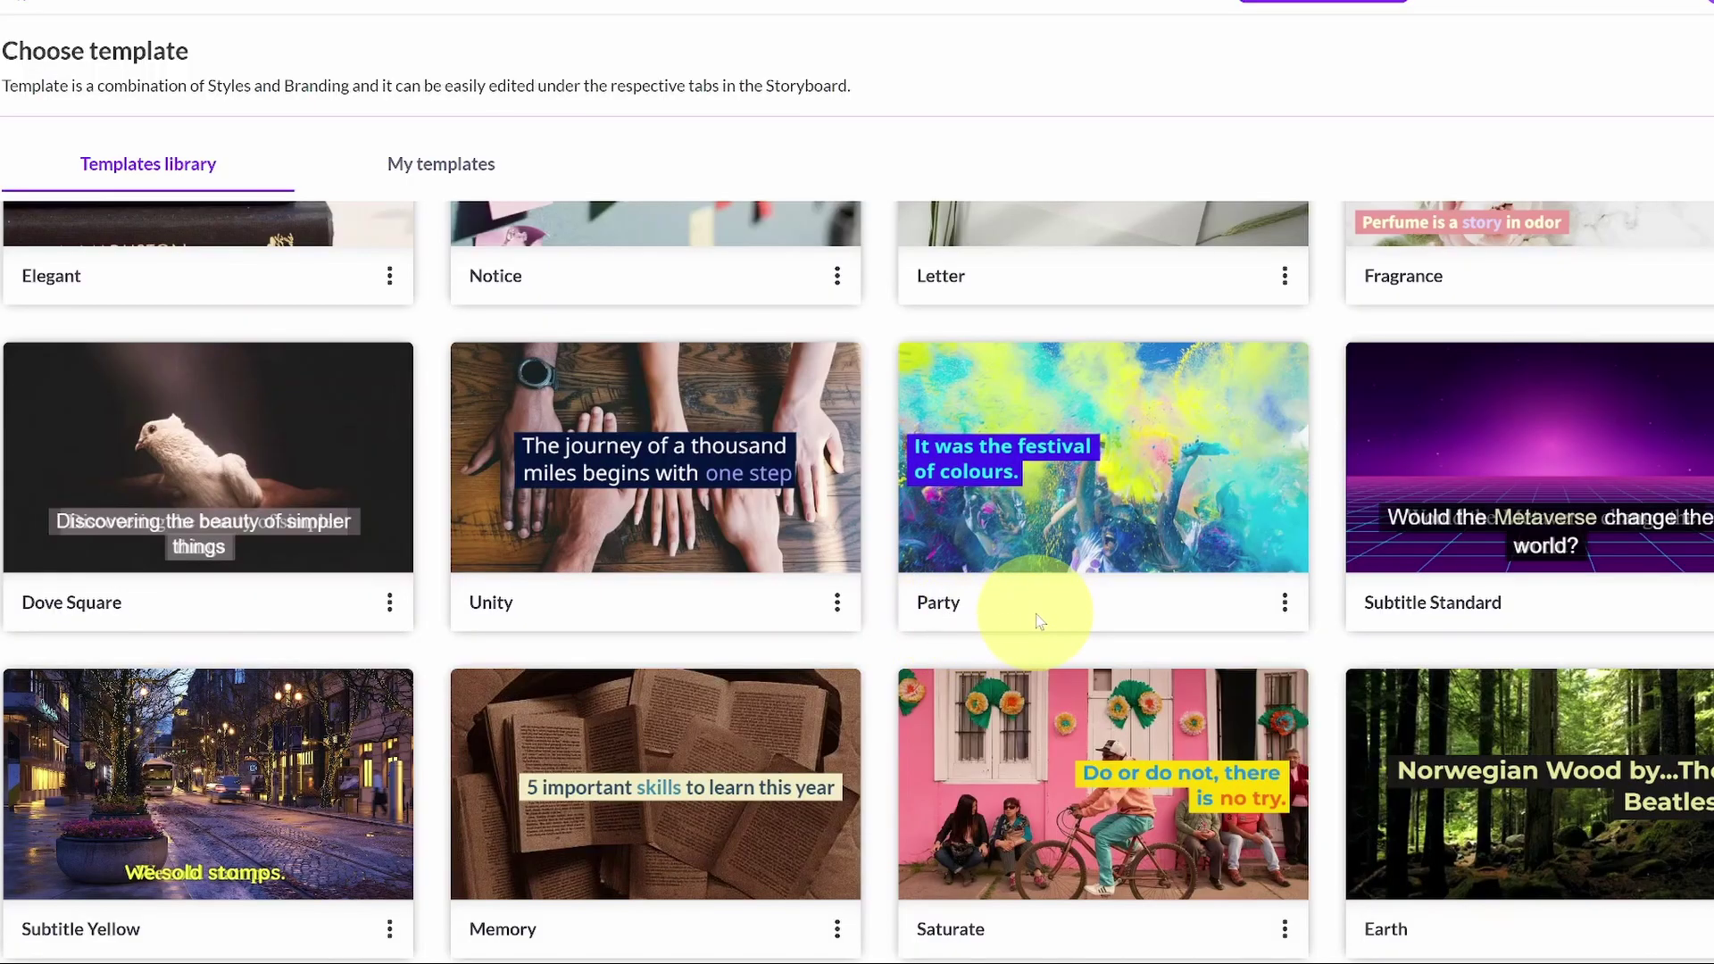
scroll(1054, 599, "down", 5)
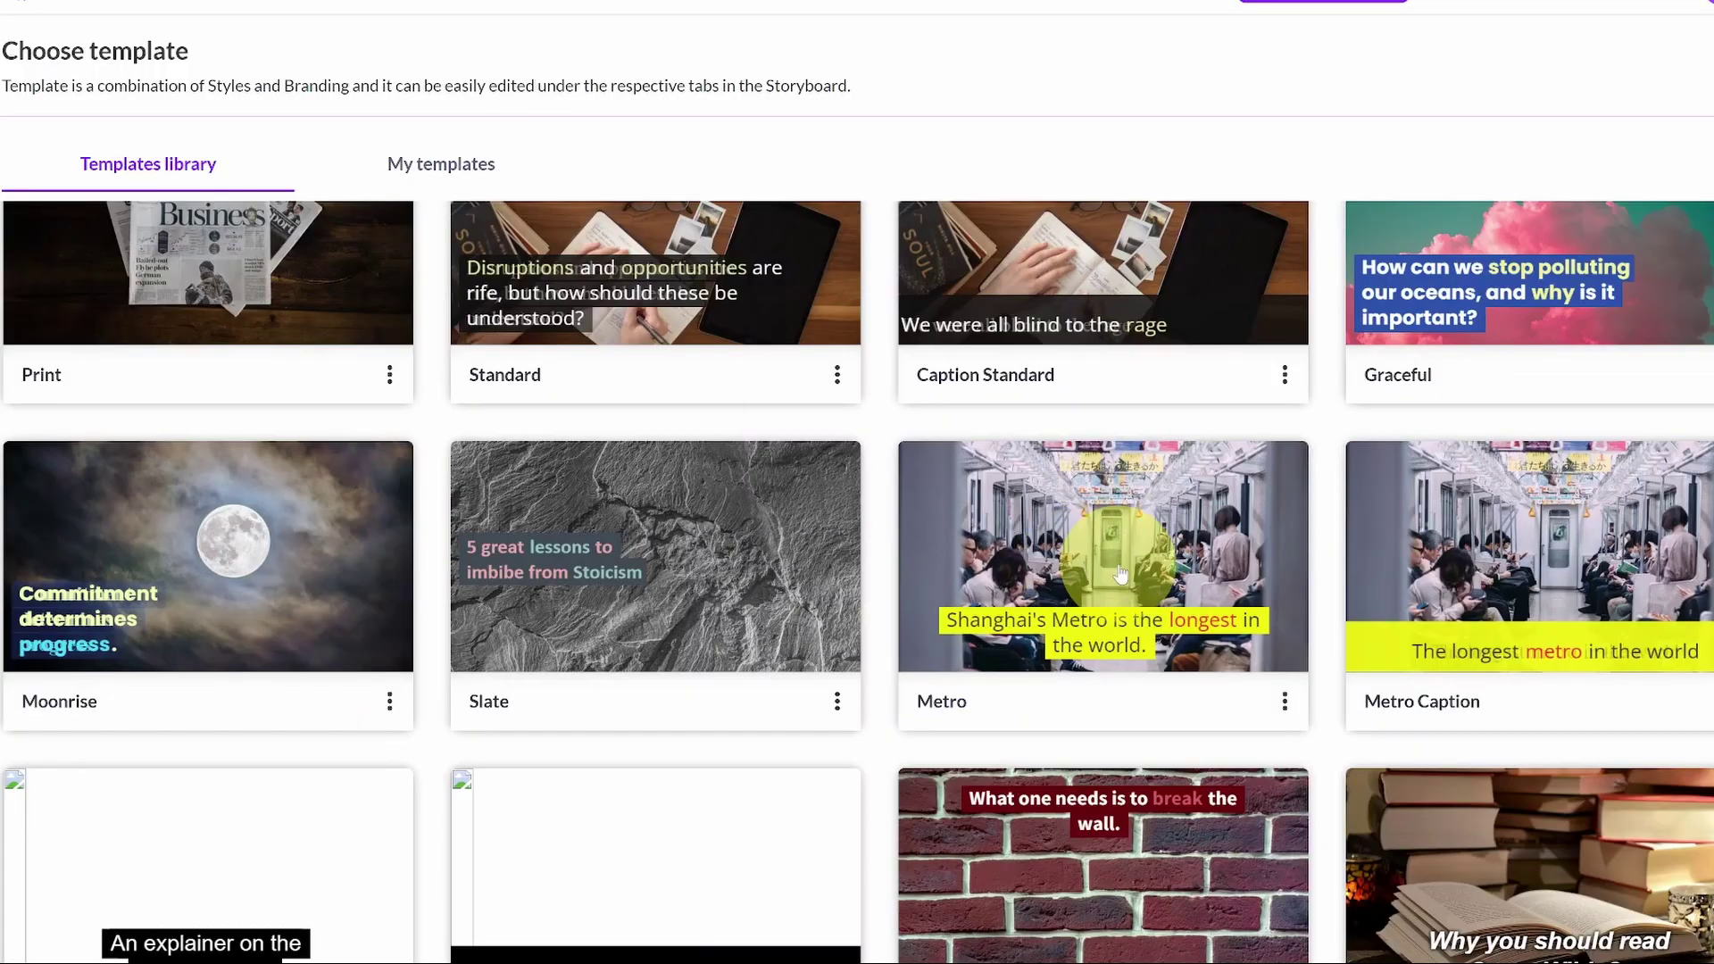
mouse_move(1121, 574)
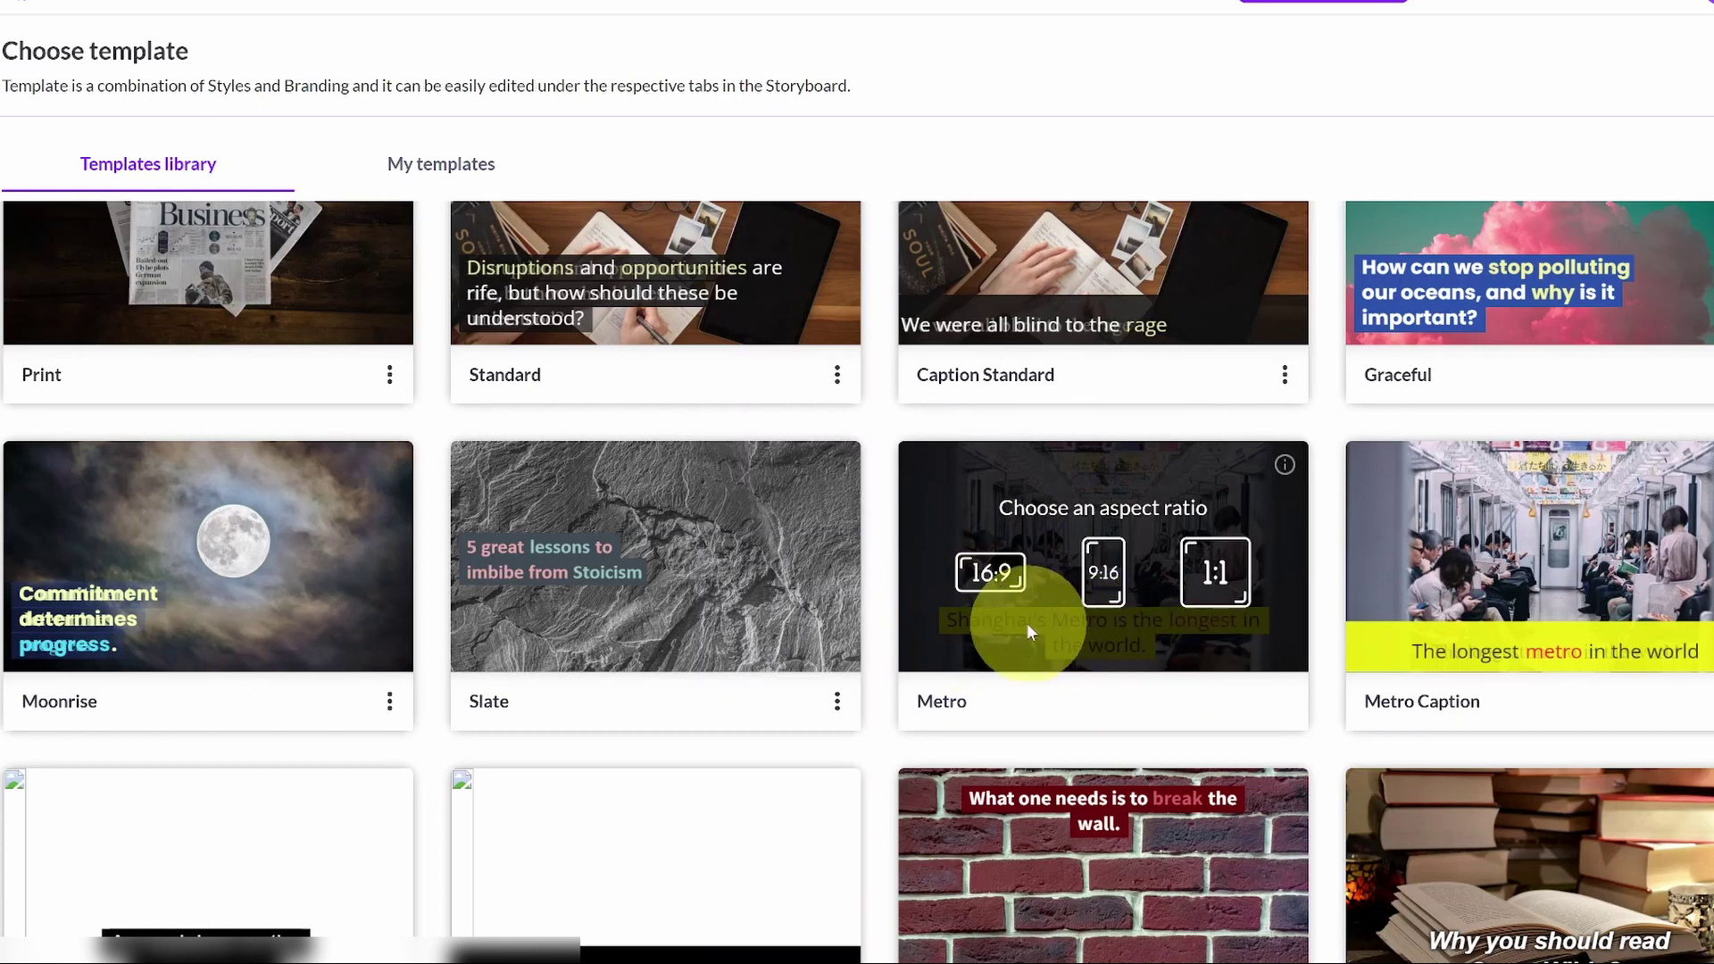
left_click(993, 576)
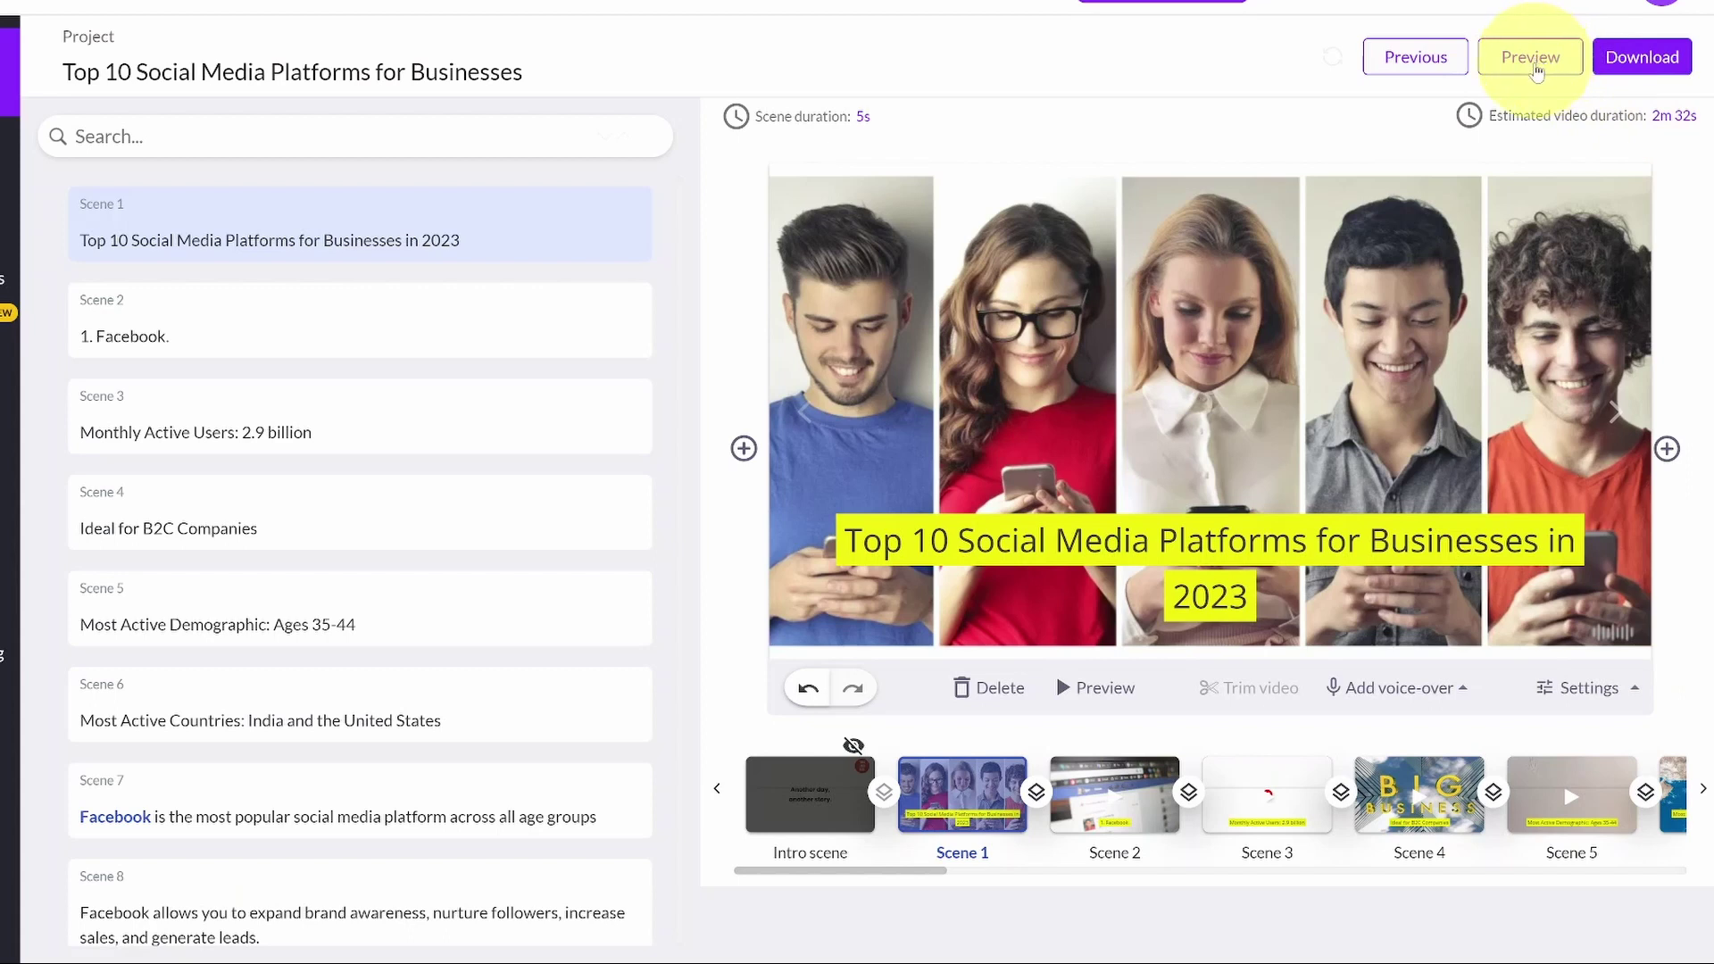
Check scenes 9 and 24 in the storyboard and preview scene 24
scroll(478, 506, "down", 5)
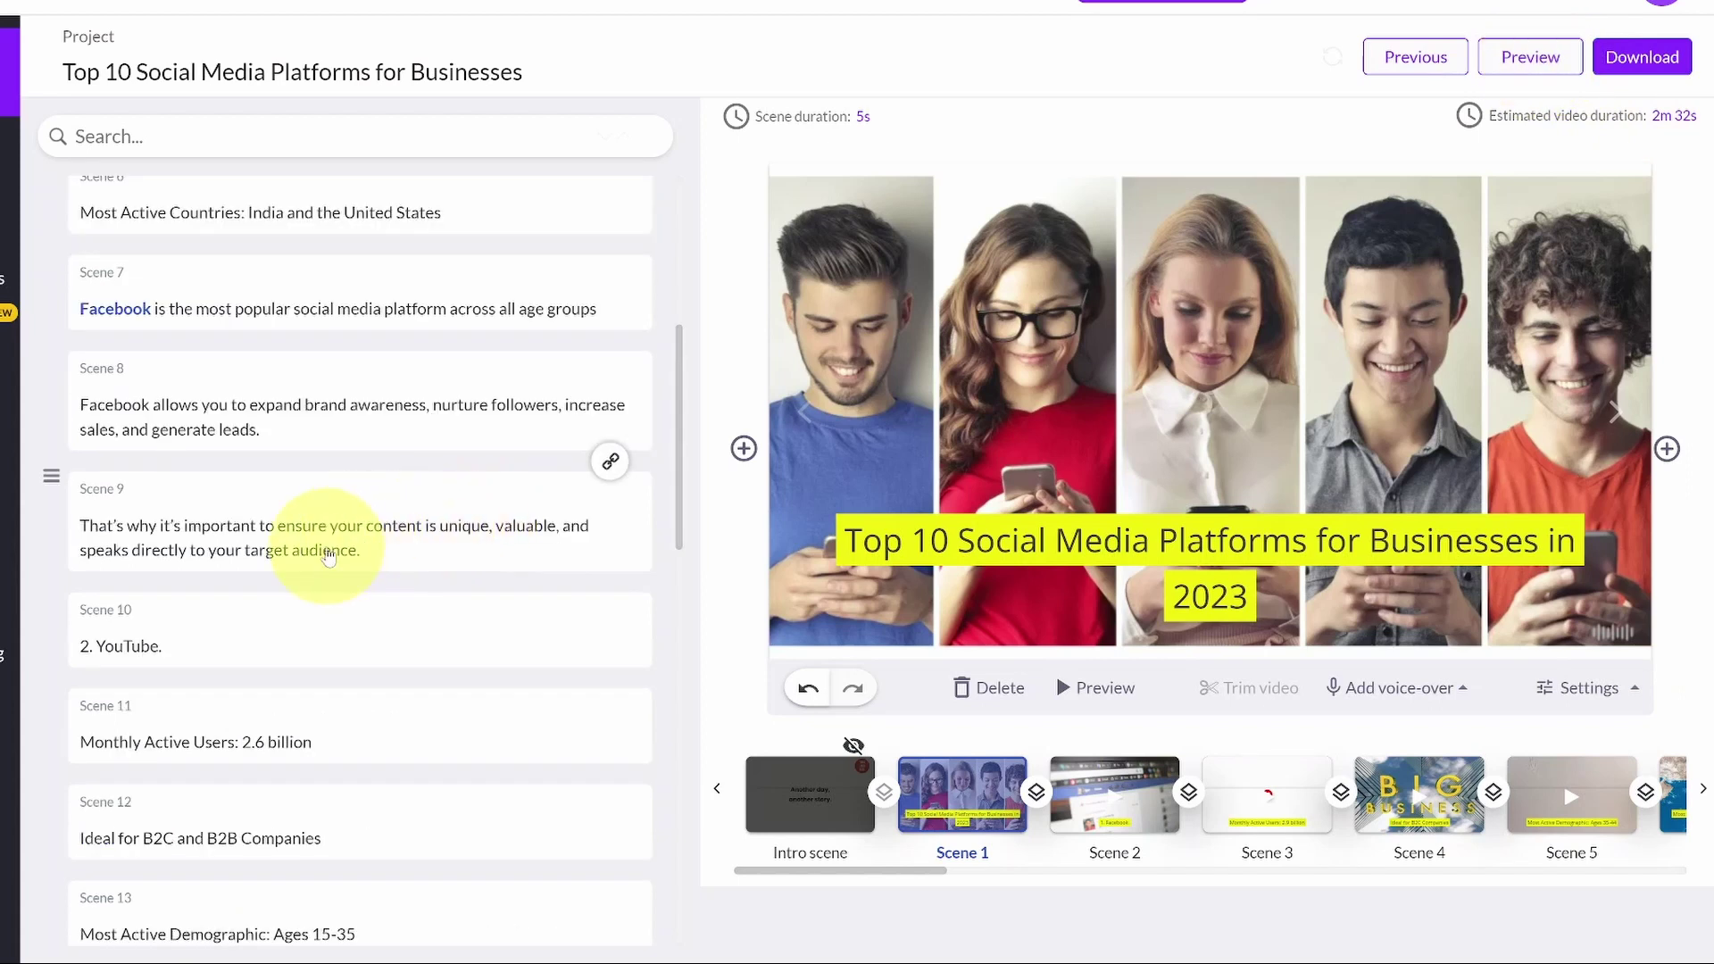
left_click(328, 555)
left_click_drag(961, 870, 1427, 884)
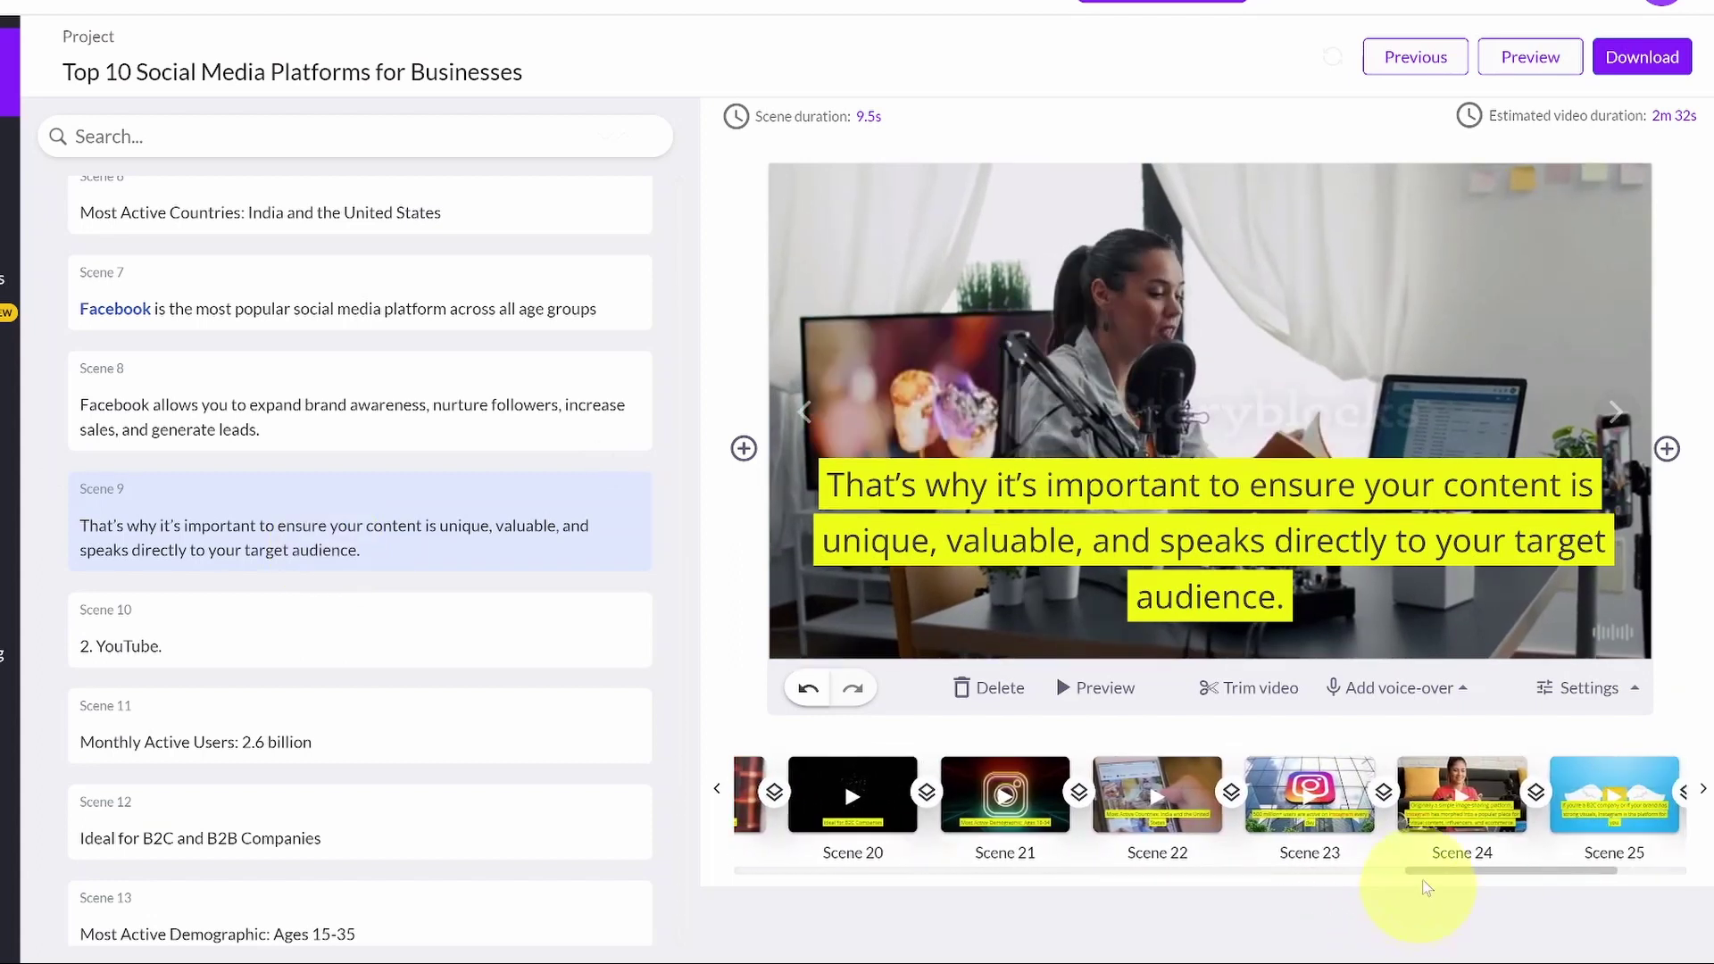
left_click(1450, 823)
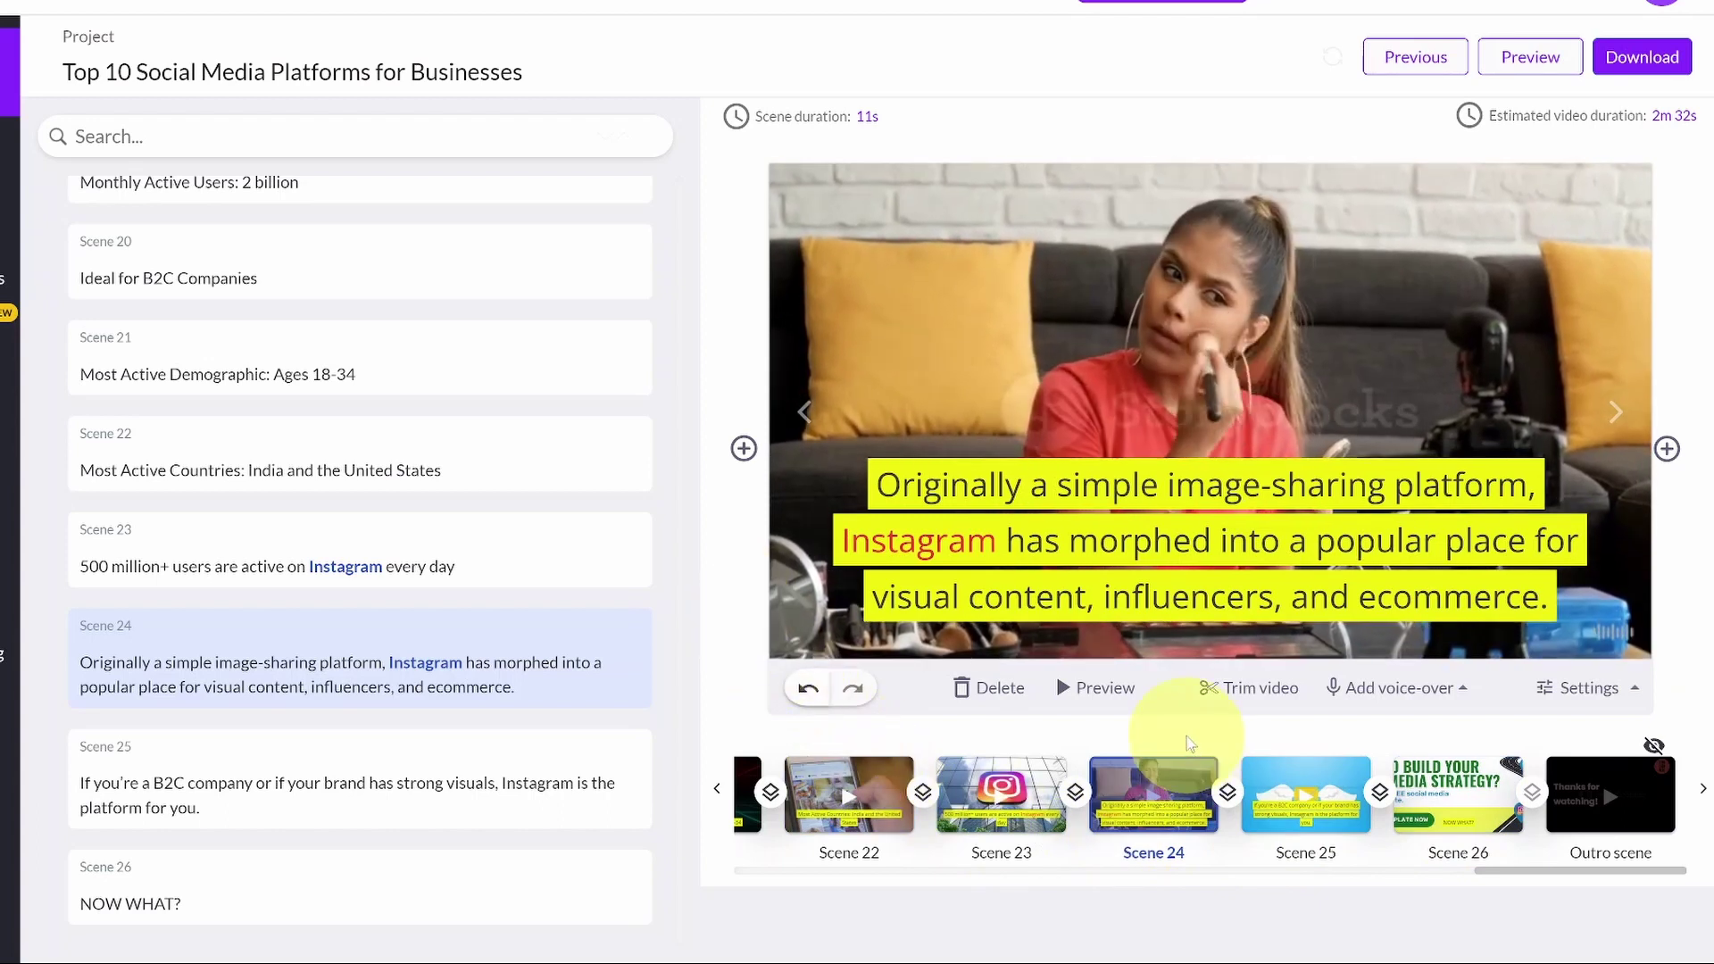
left_click(1107, 696)
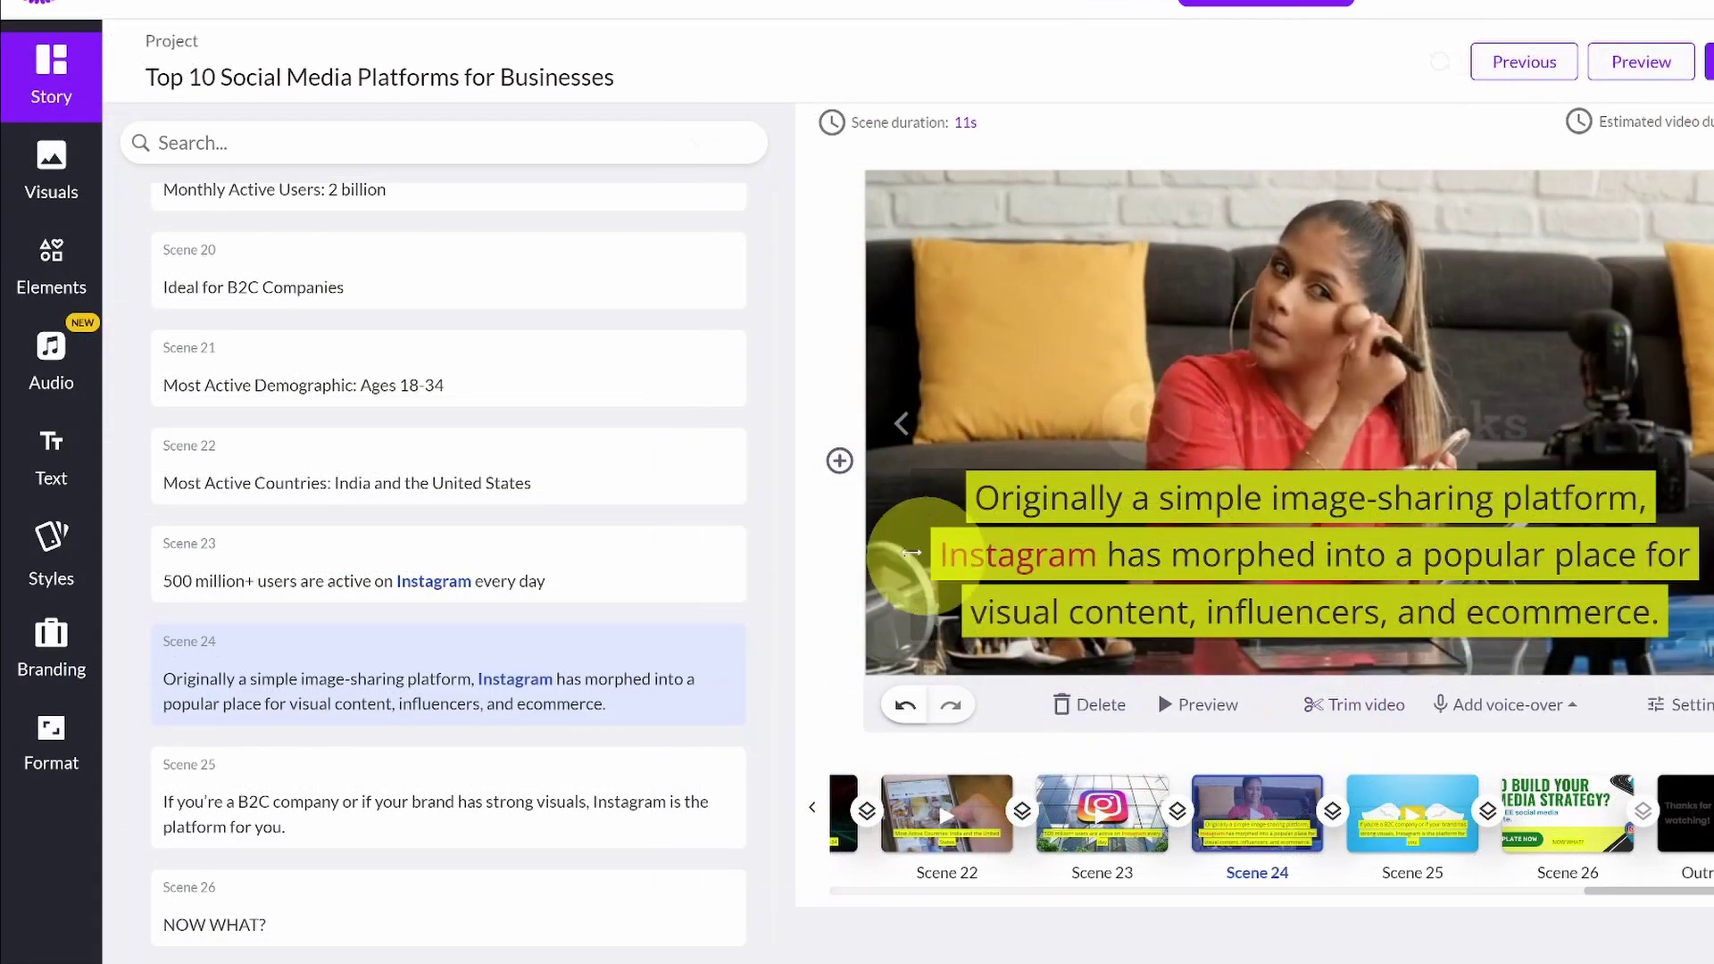
Apply the English (US) Joanna female voice-over to the project and preview scene 24 with it
left_click(51, 352)
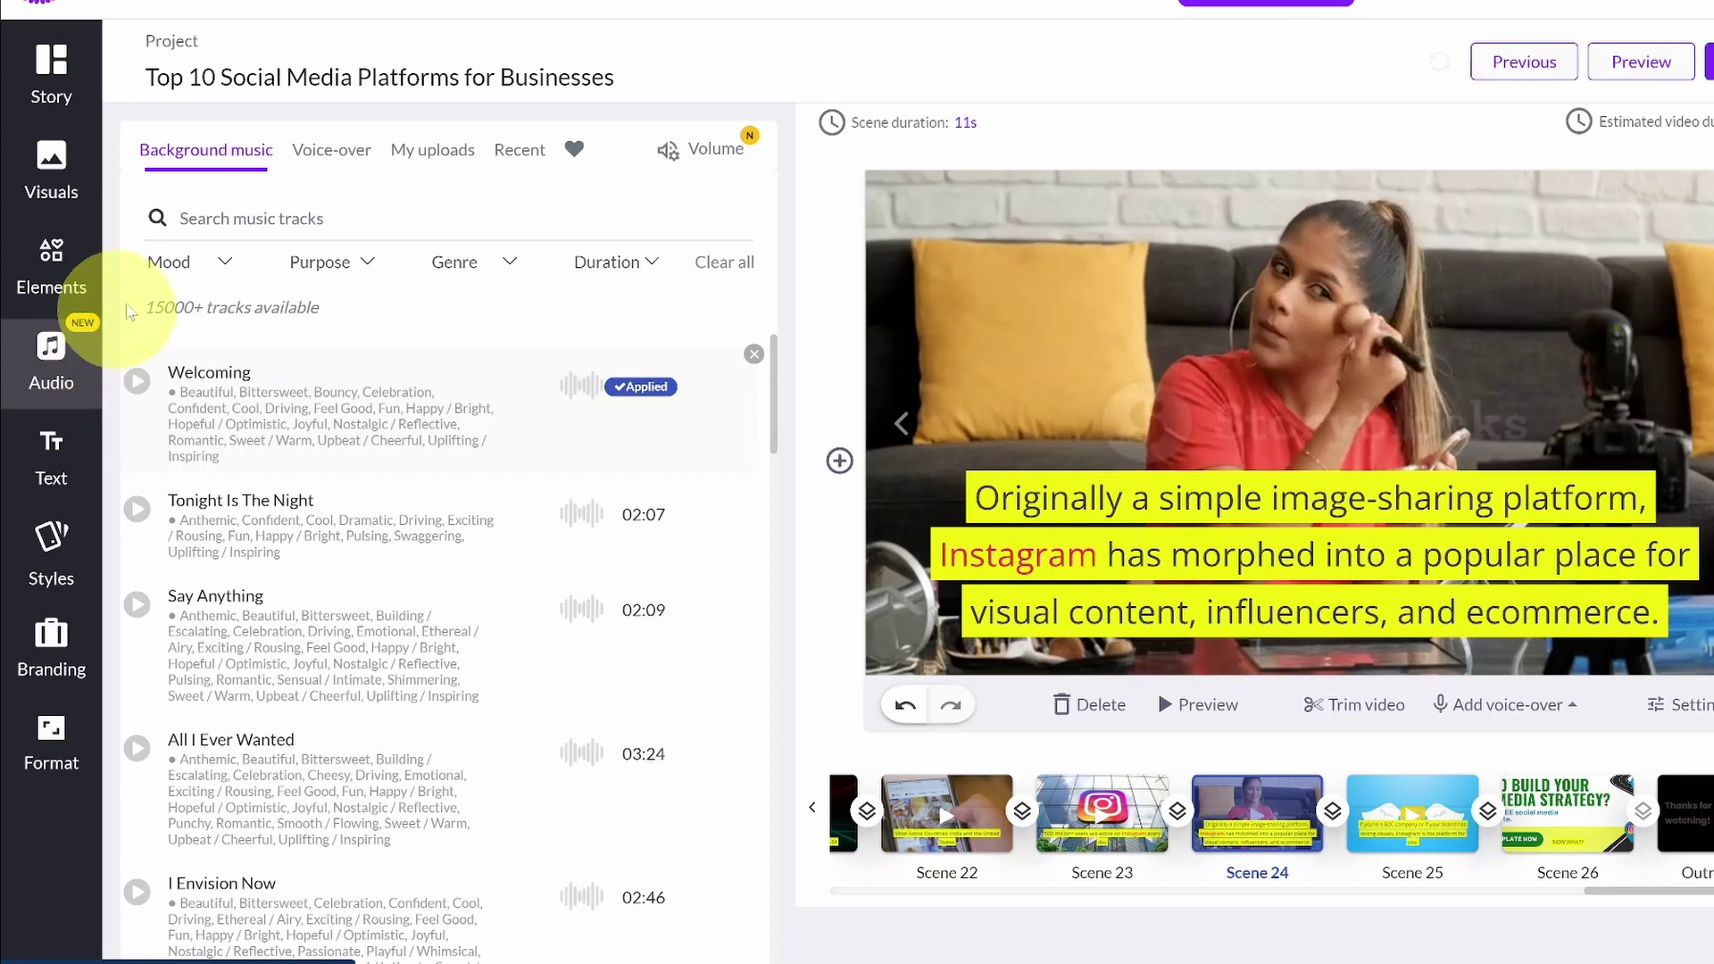
left_click(331, 156)
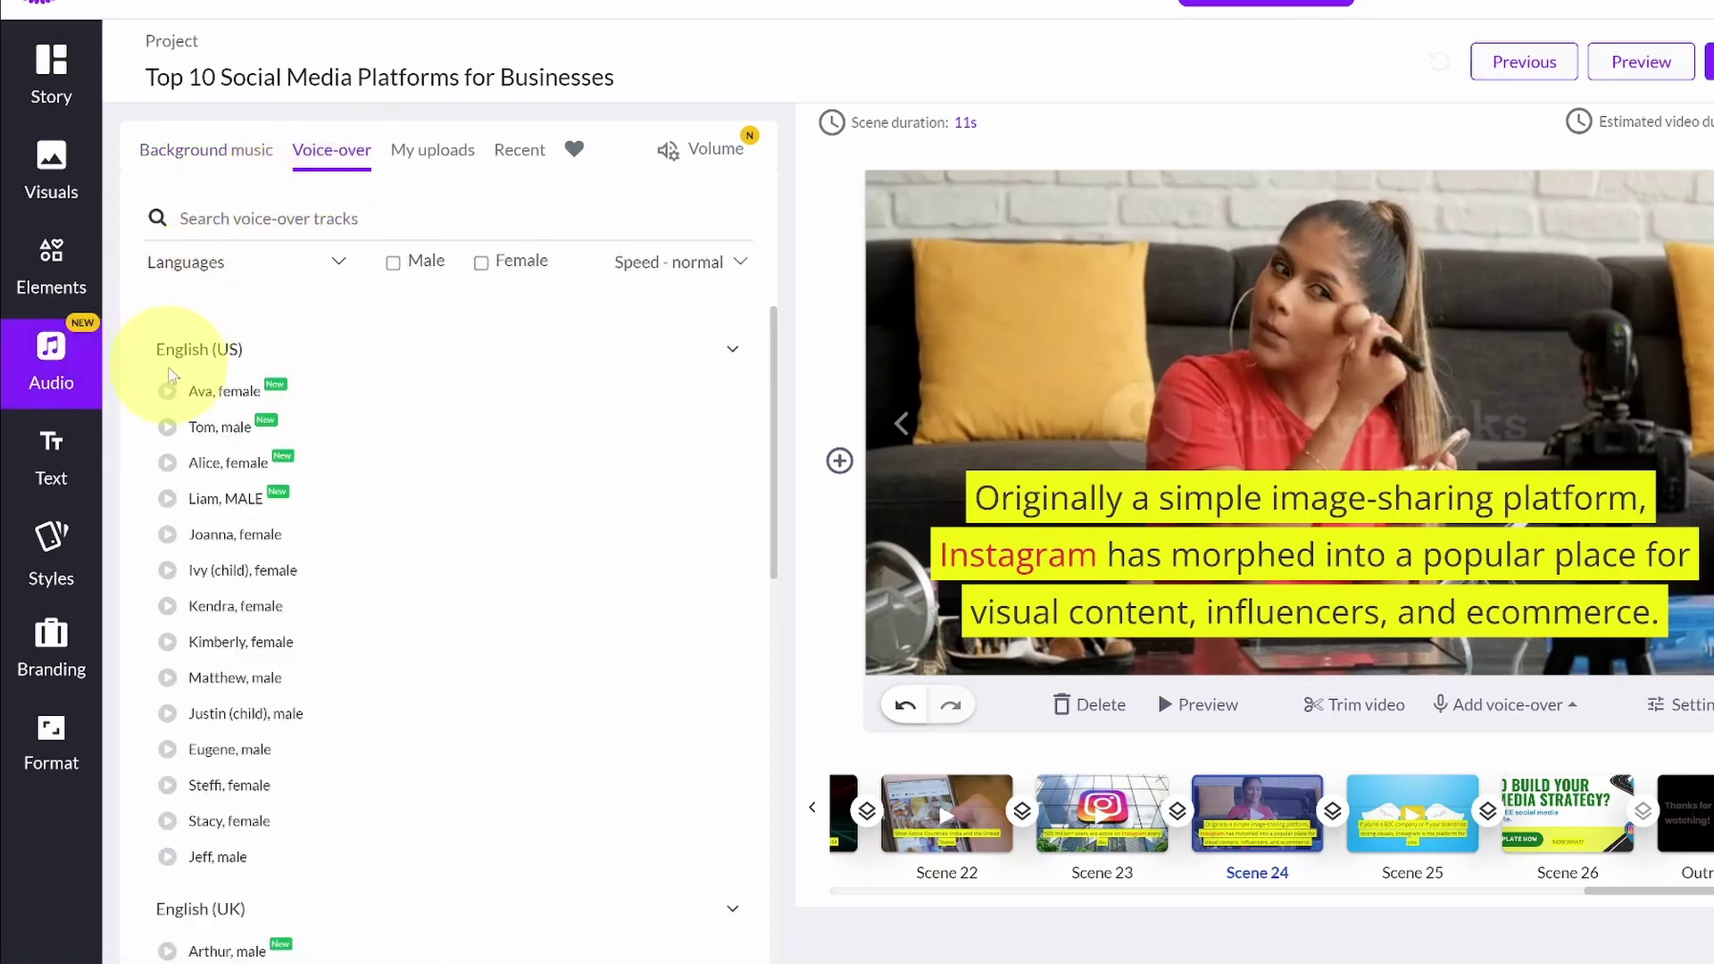
left_click(169, 396)
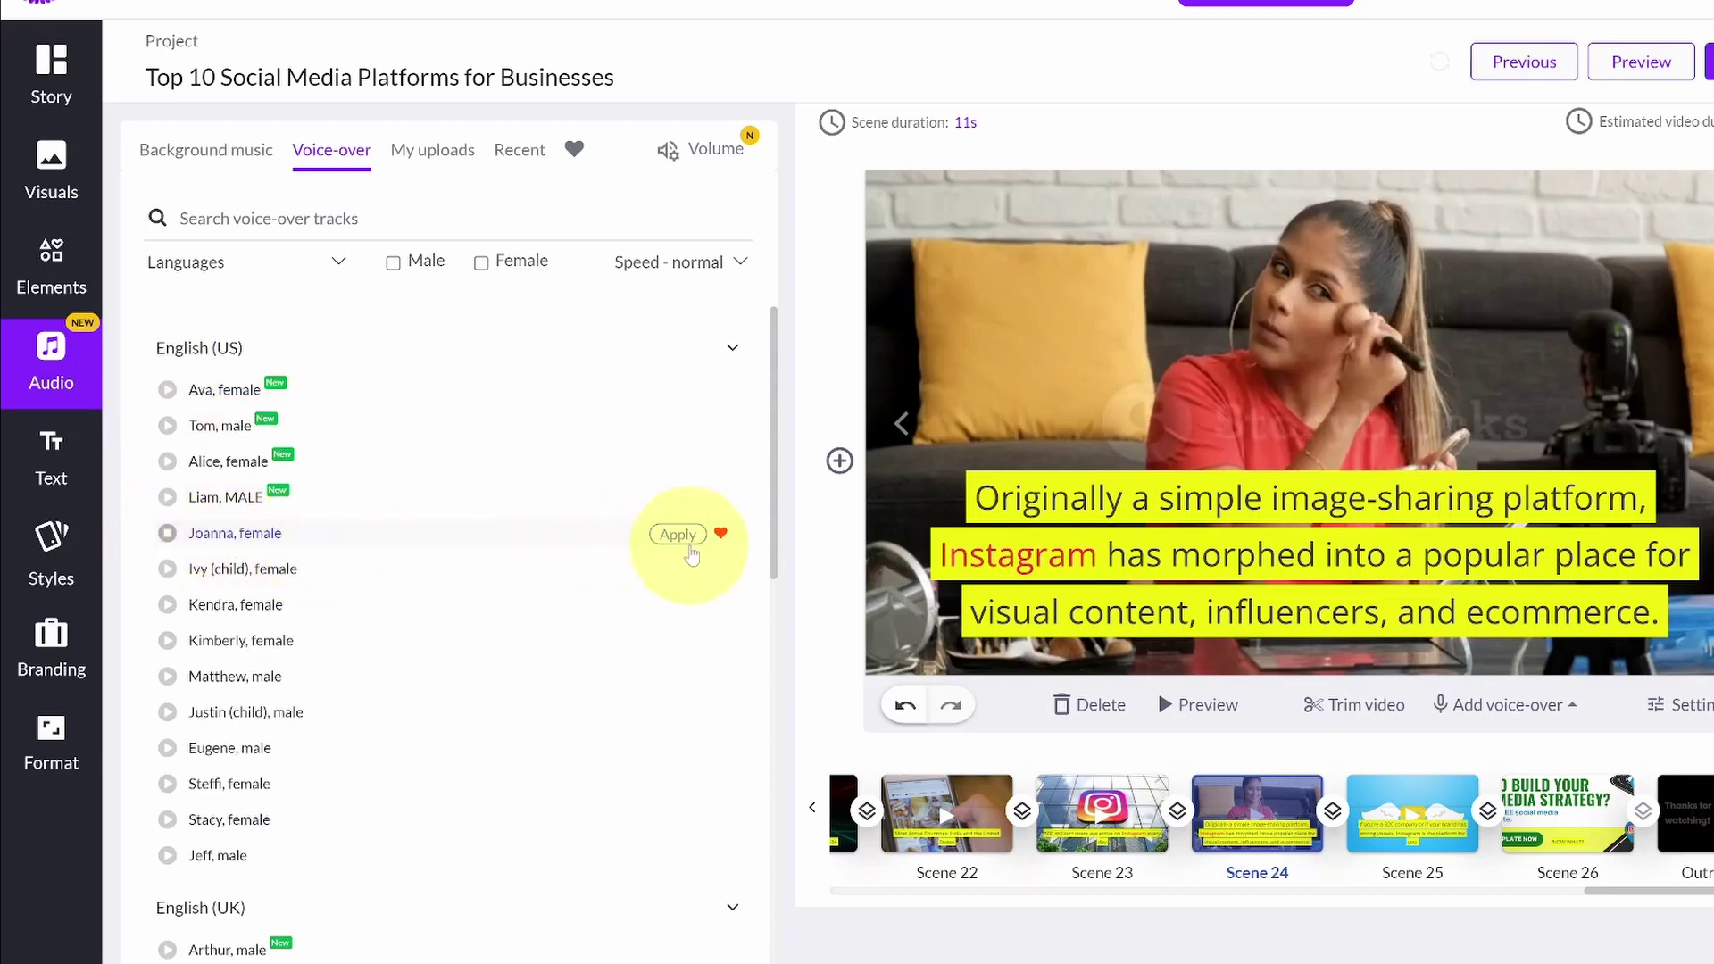
left_click(678, 534)
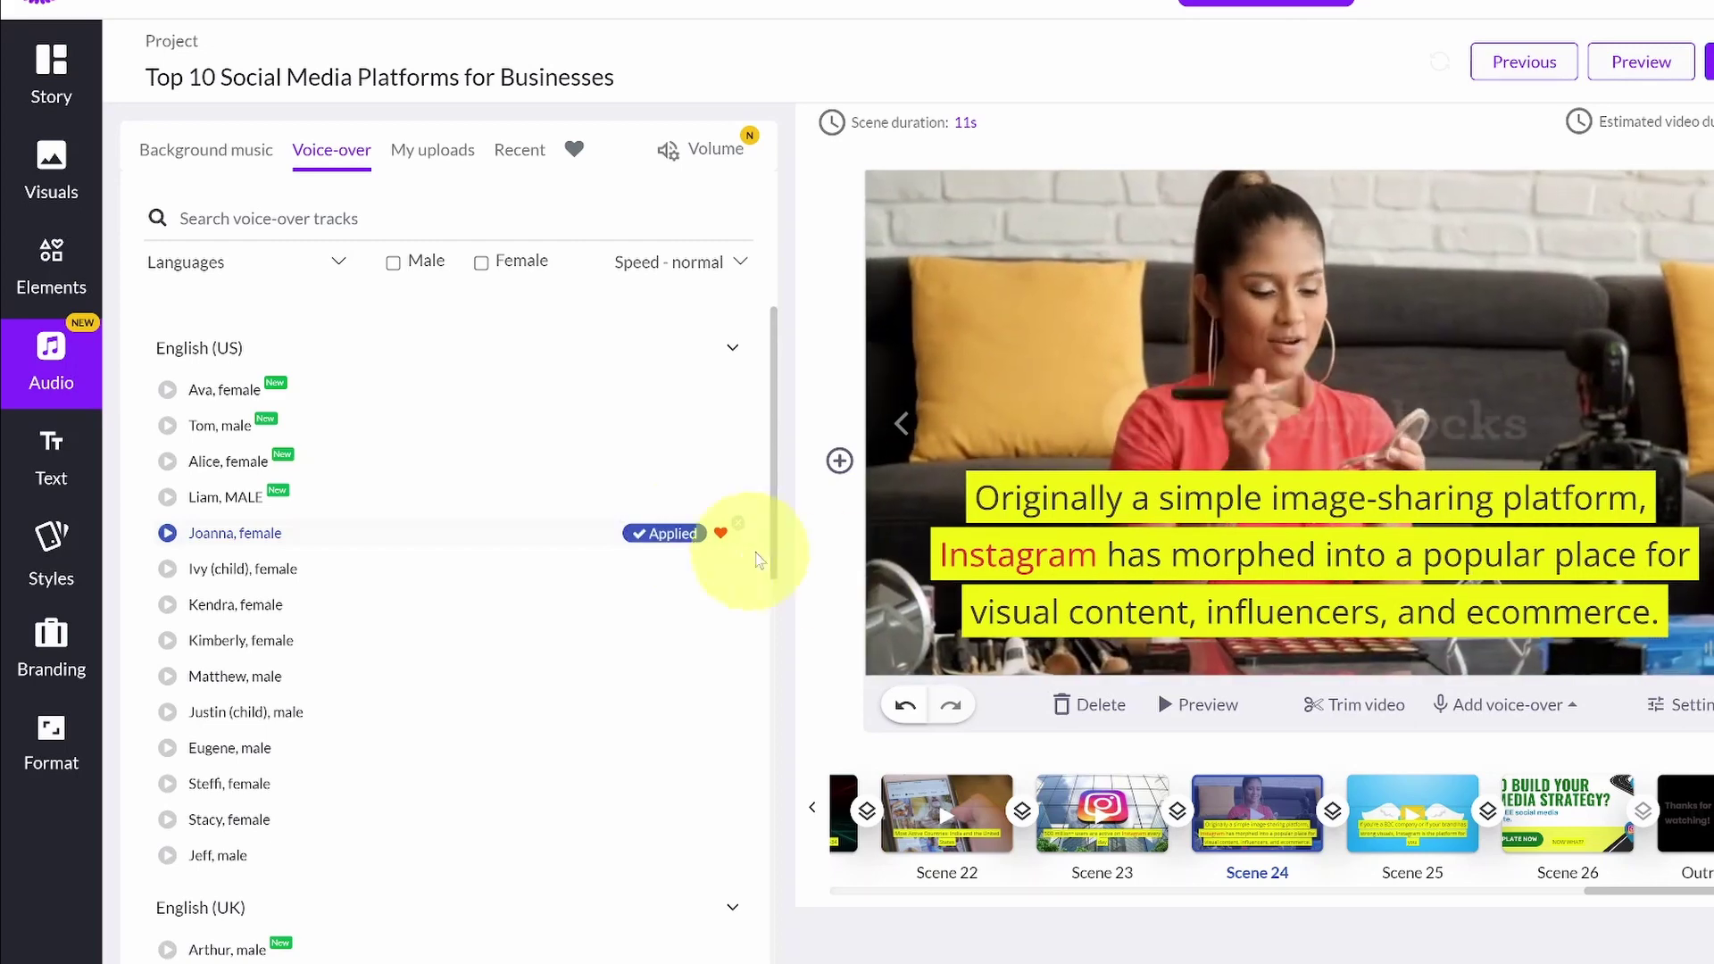
left_click(1233, 715)
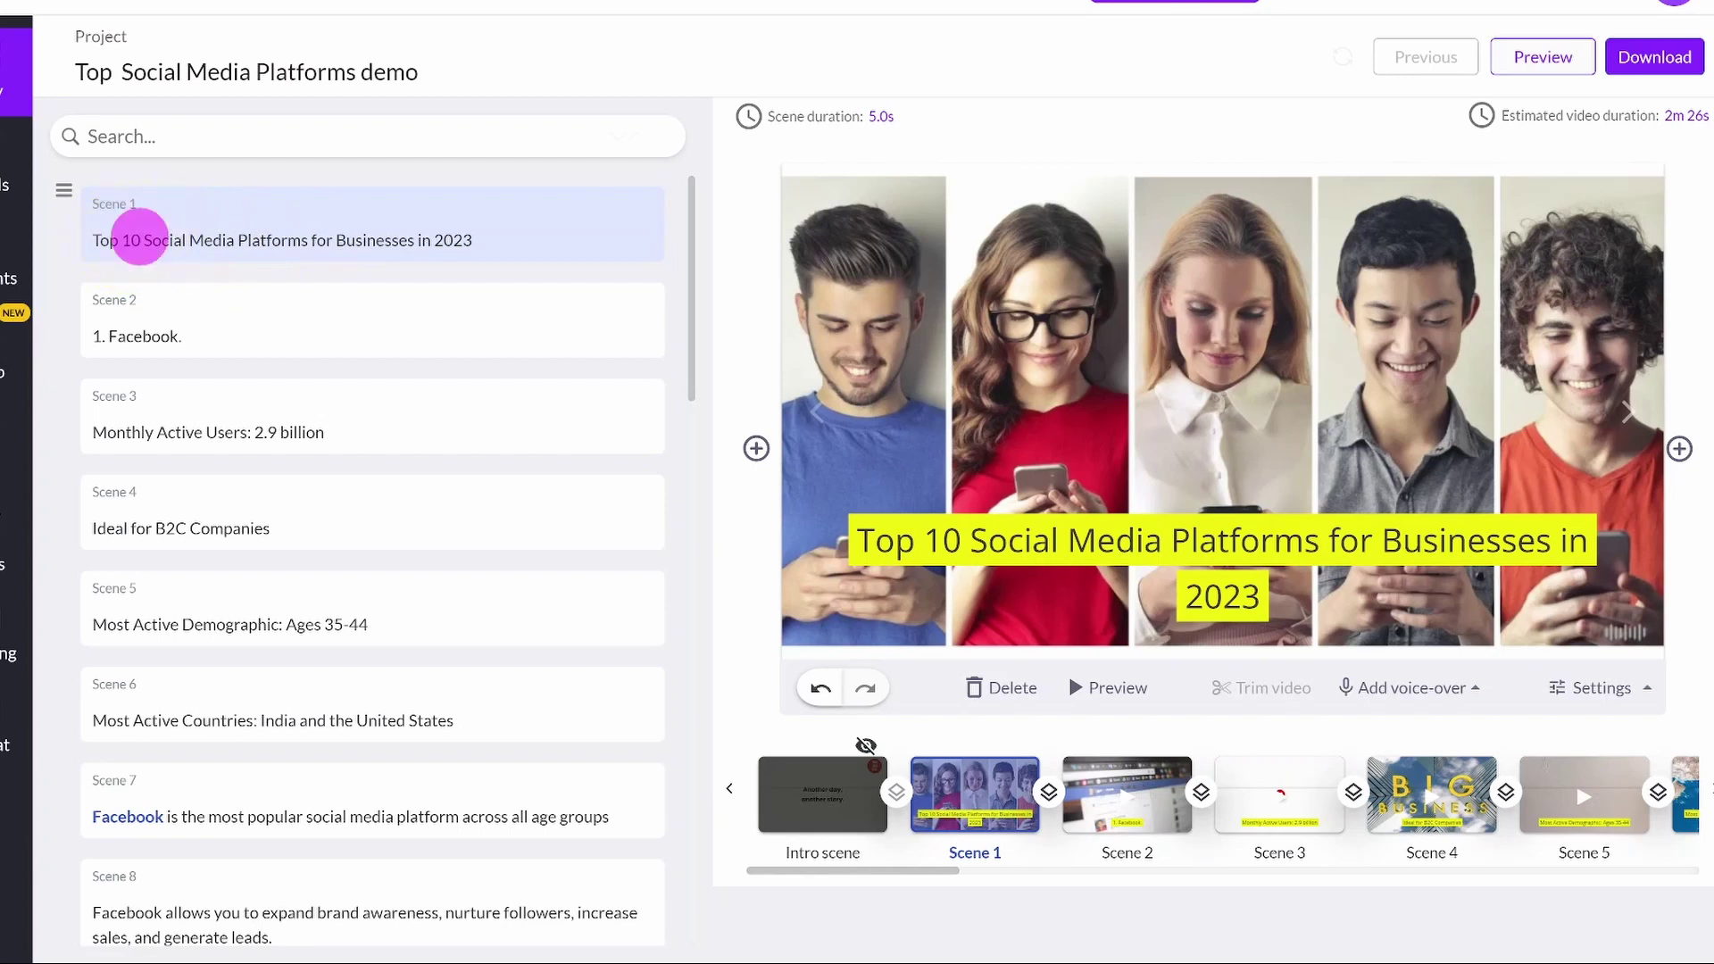
Change scene 1's heading to "Top 3 Social Media Platforms for Businesses in 2023" and delete that scene
left_click(141, 240)
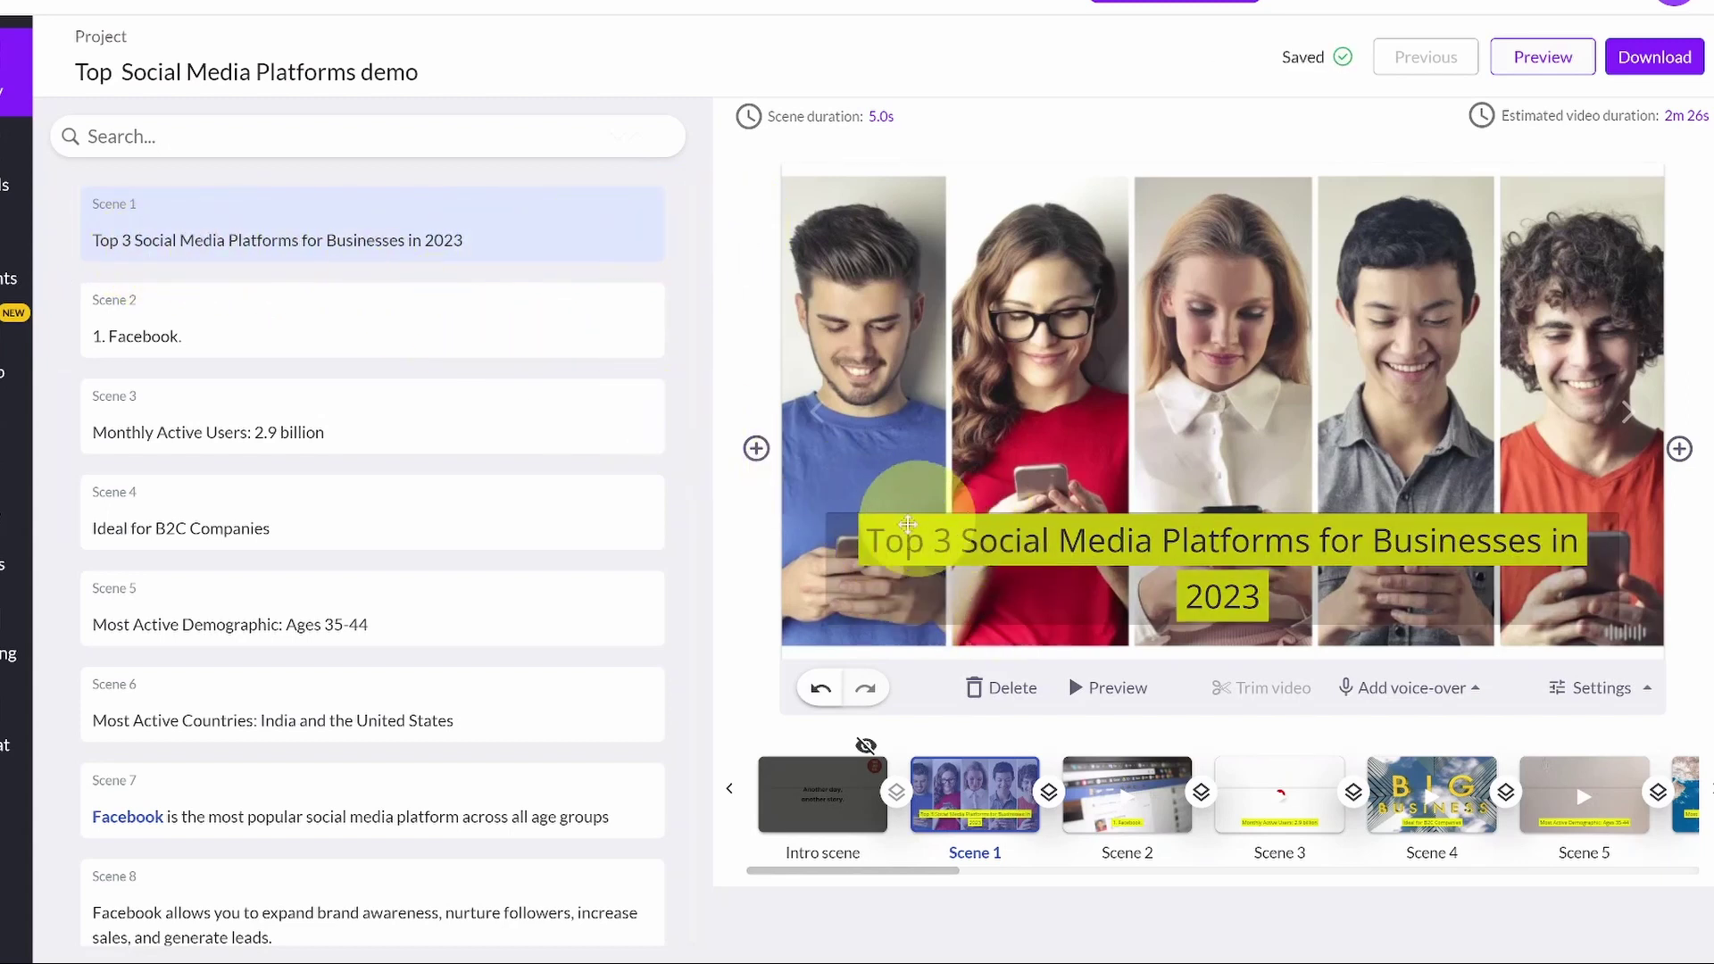
left_click(931, 578)
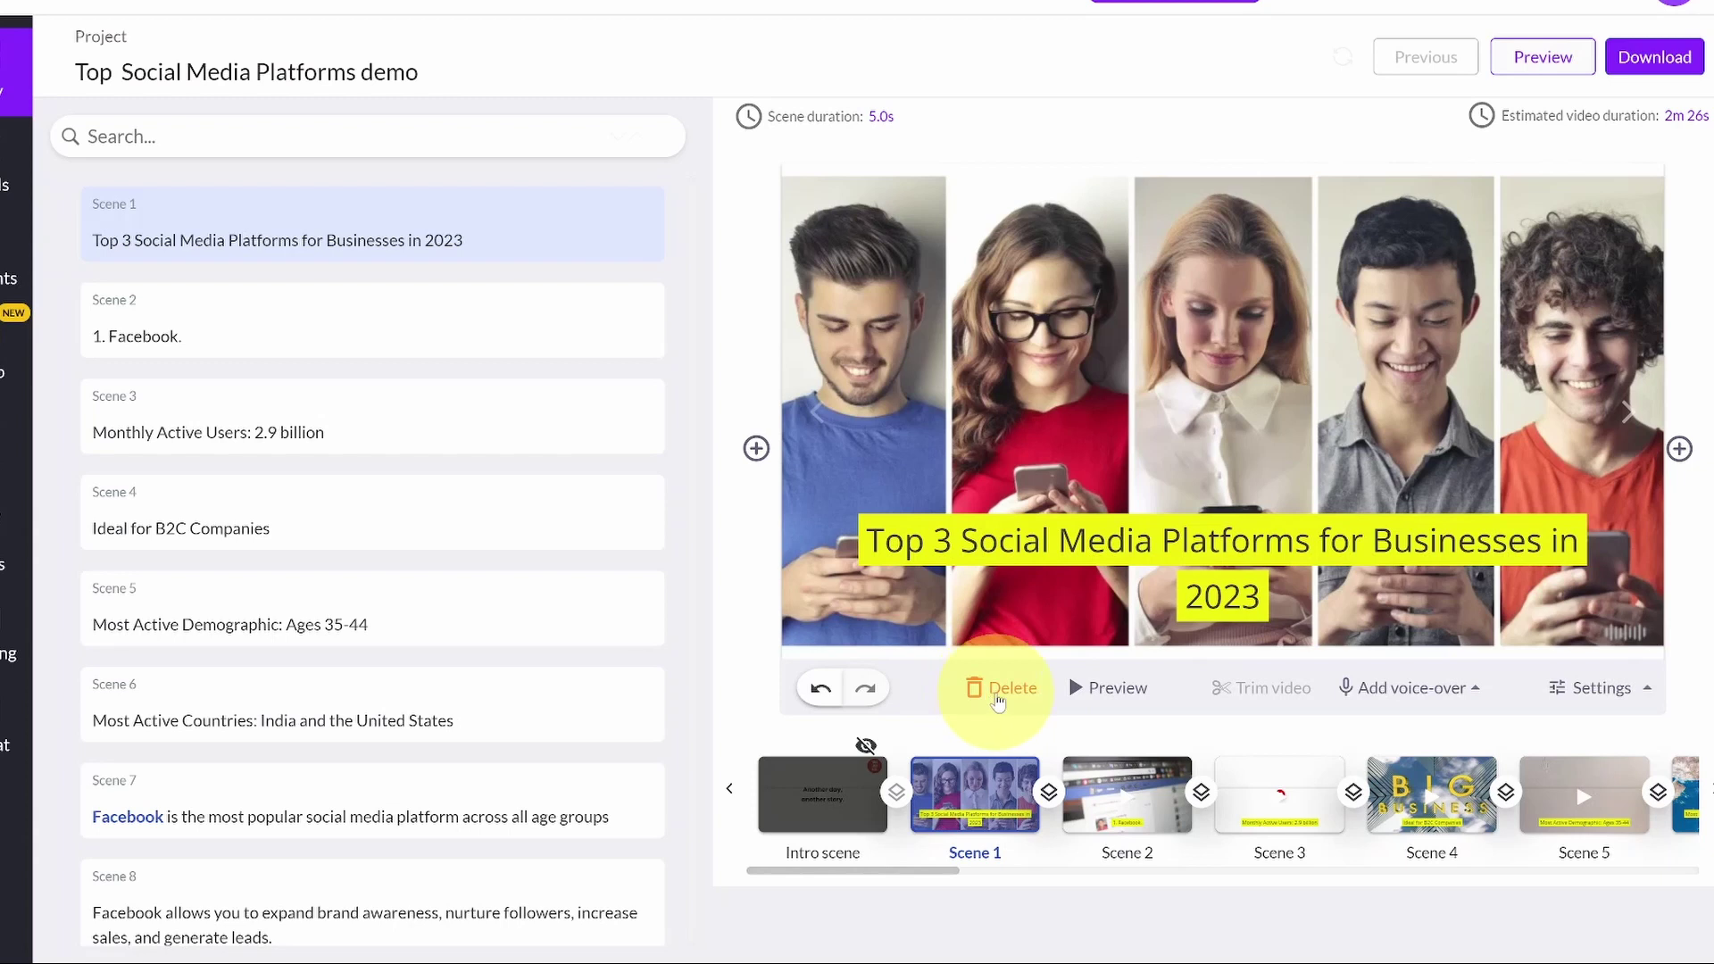
left_click(998, 700)
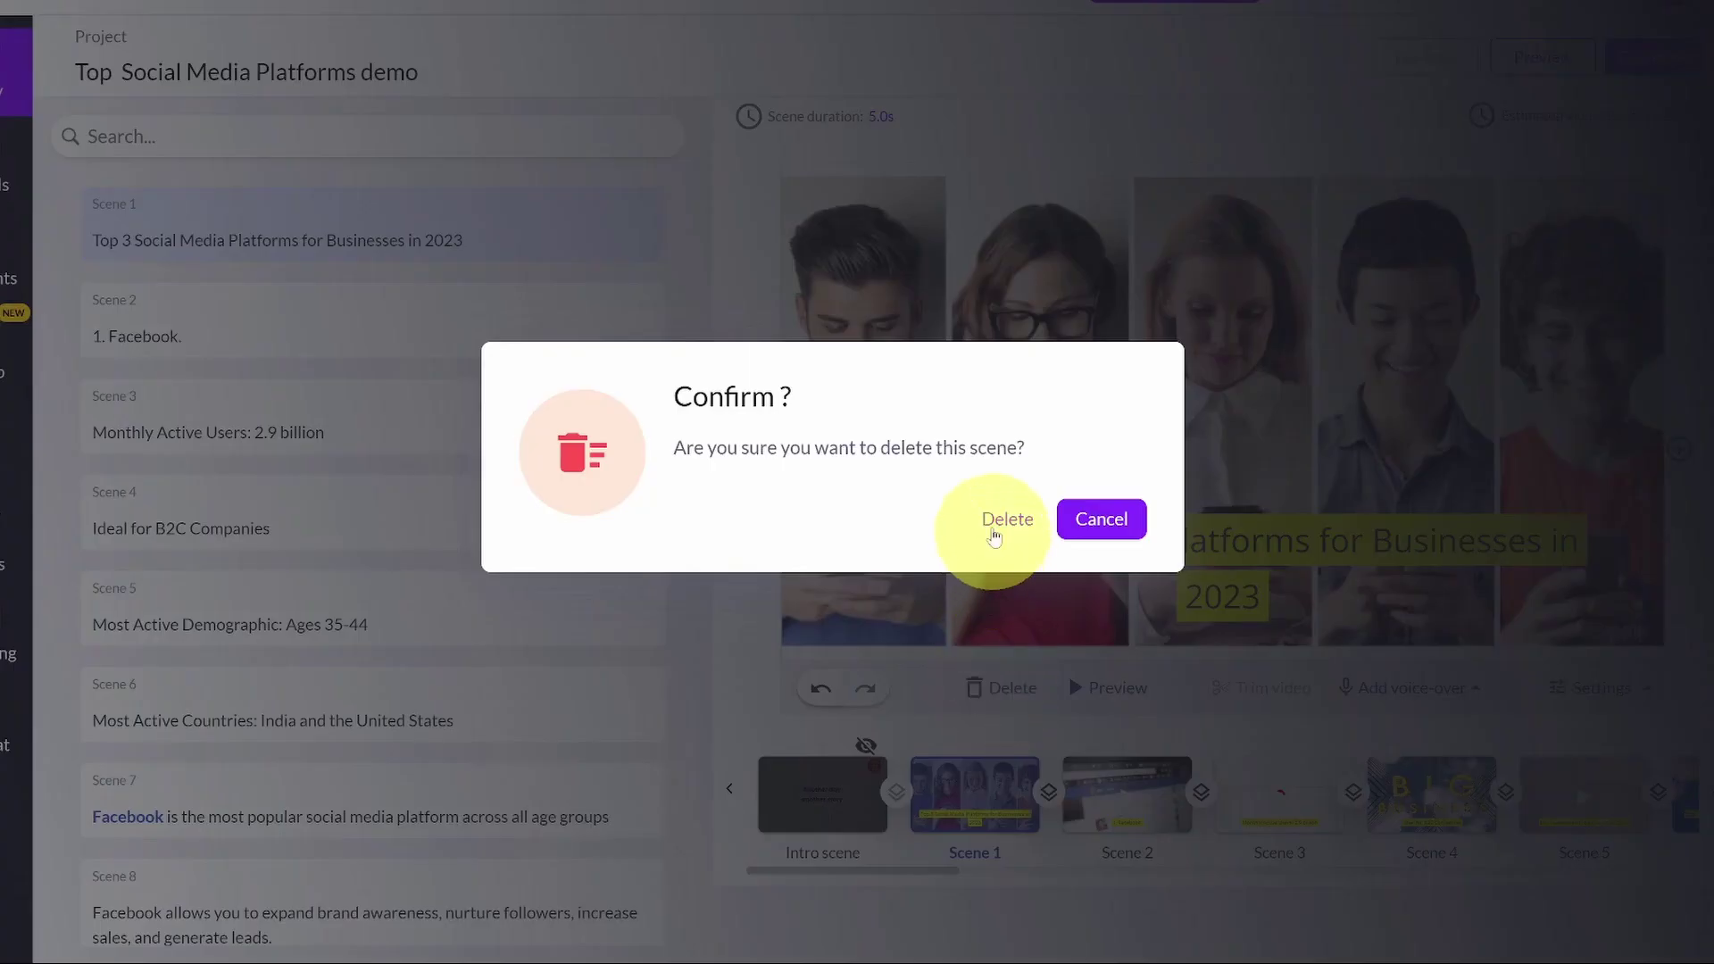
left_click(1010, 529)
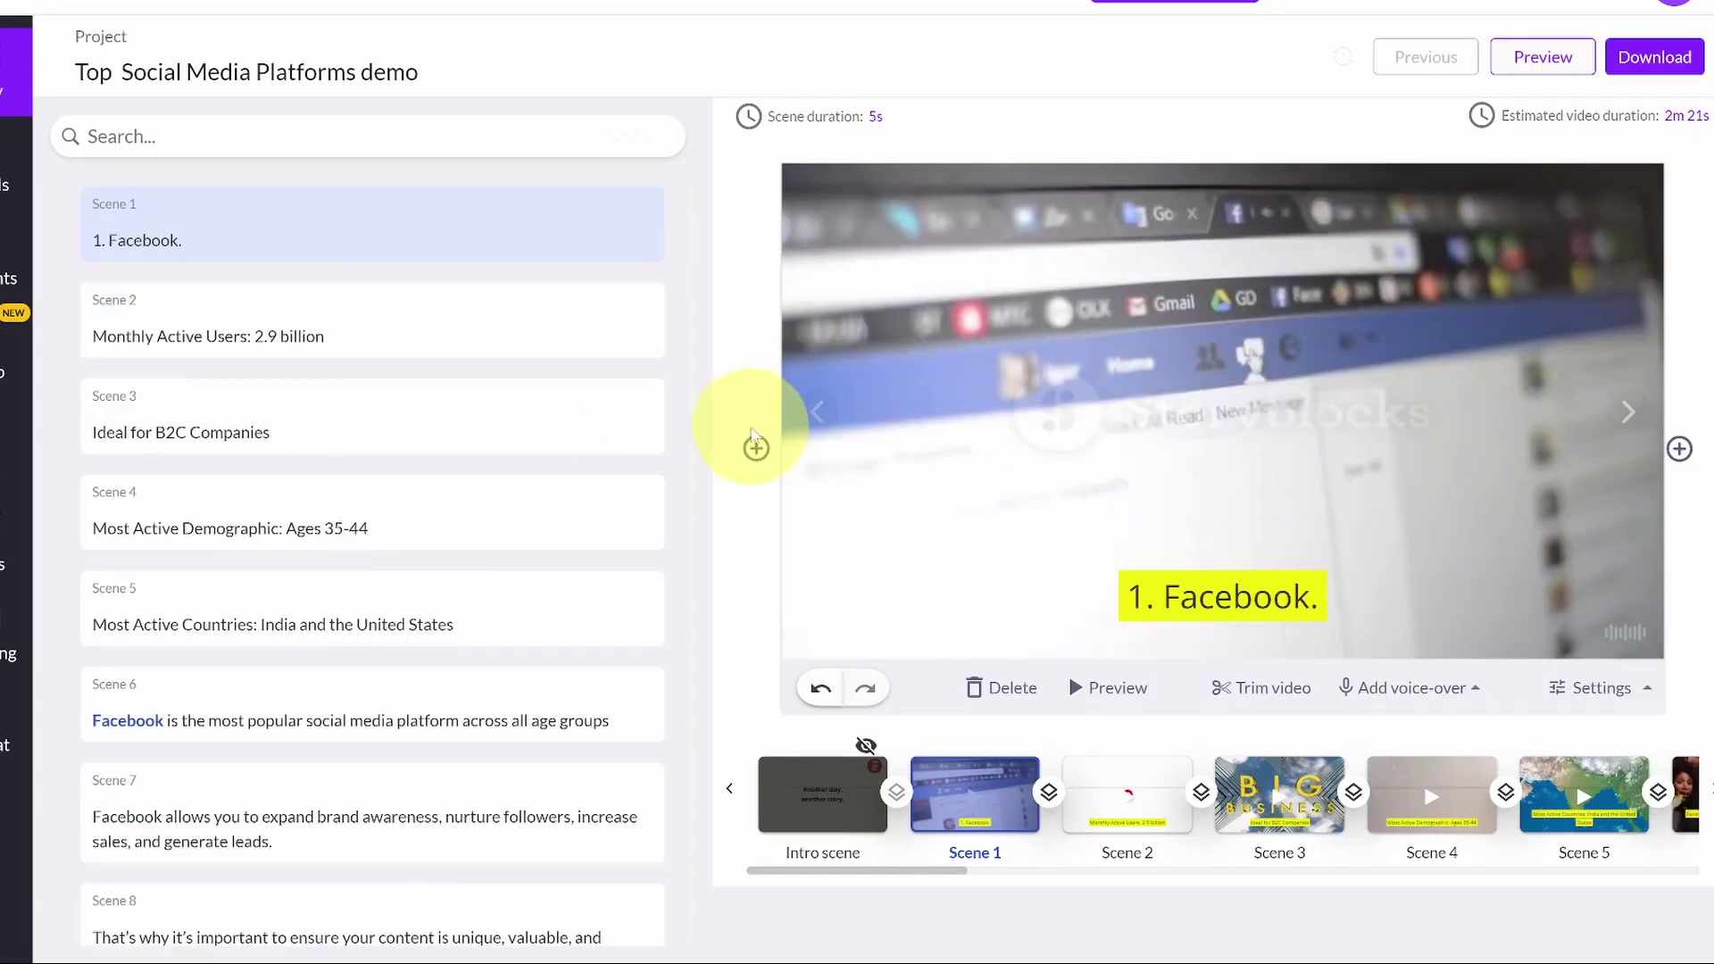
Insert a Text & Visuals scene before the "1. Facebook." scene, and copy the two introduction lines from the Notepad transcript
left_click(754, 449)
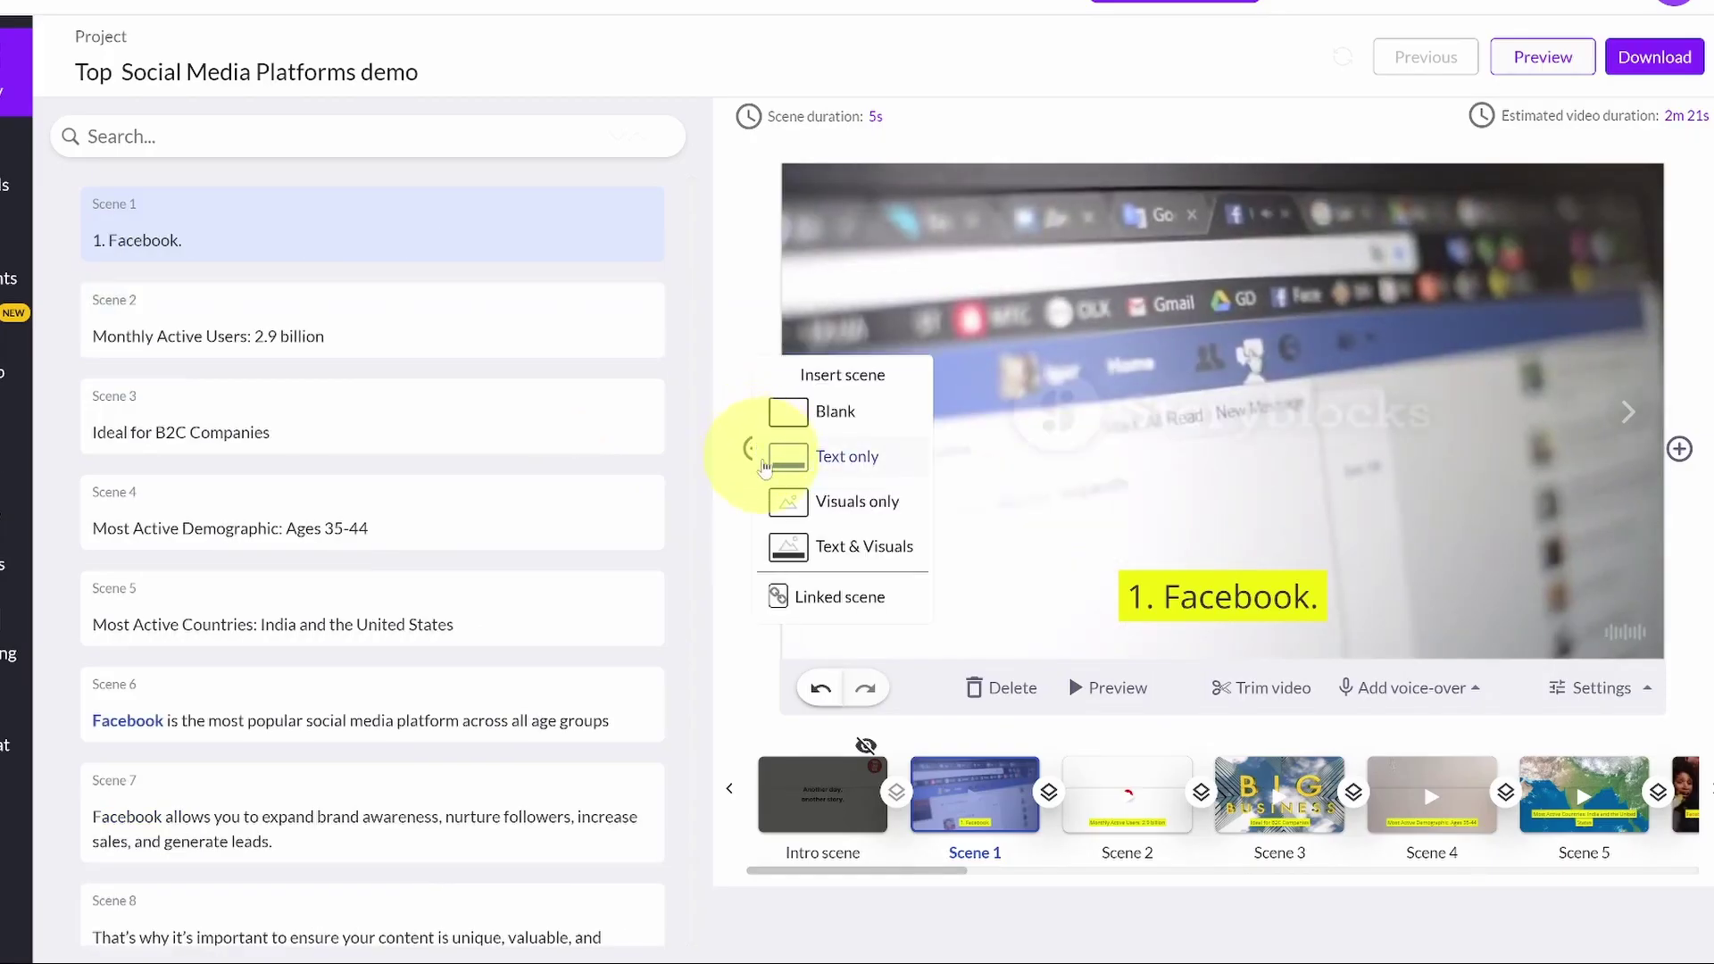
left_click(825, 545)
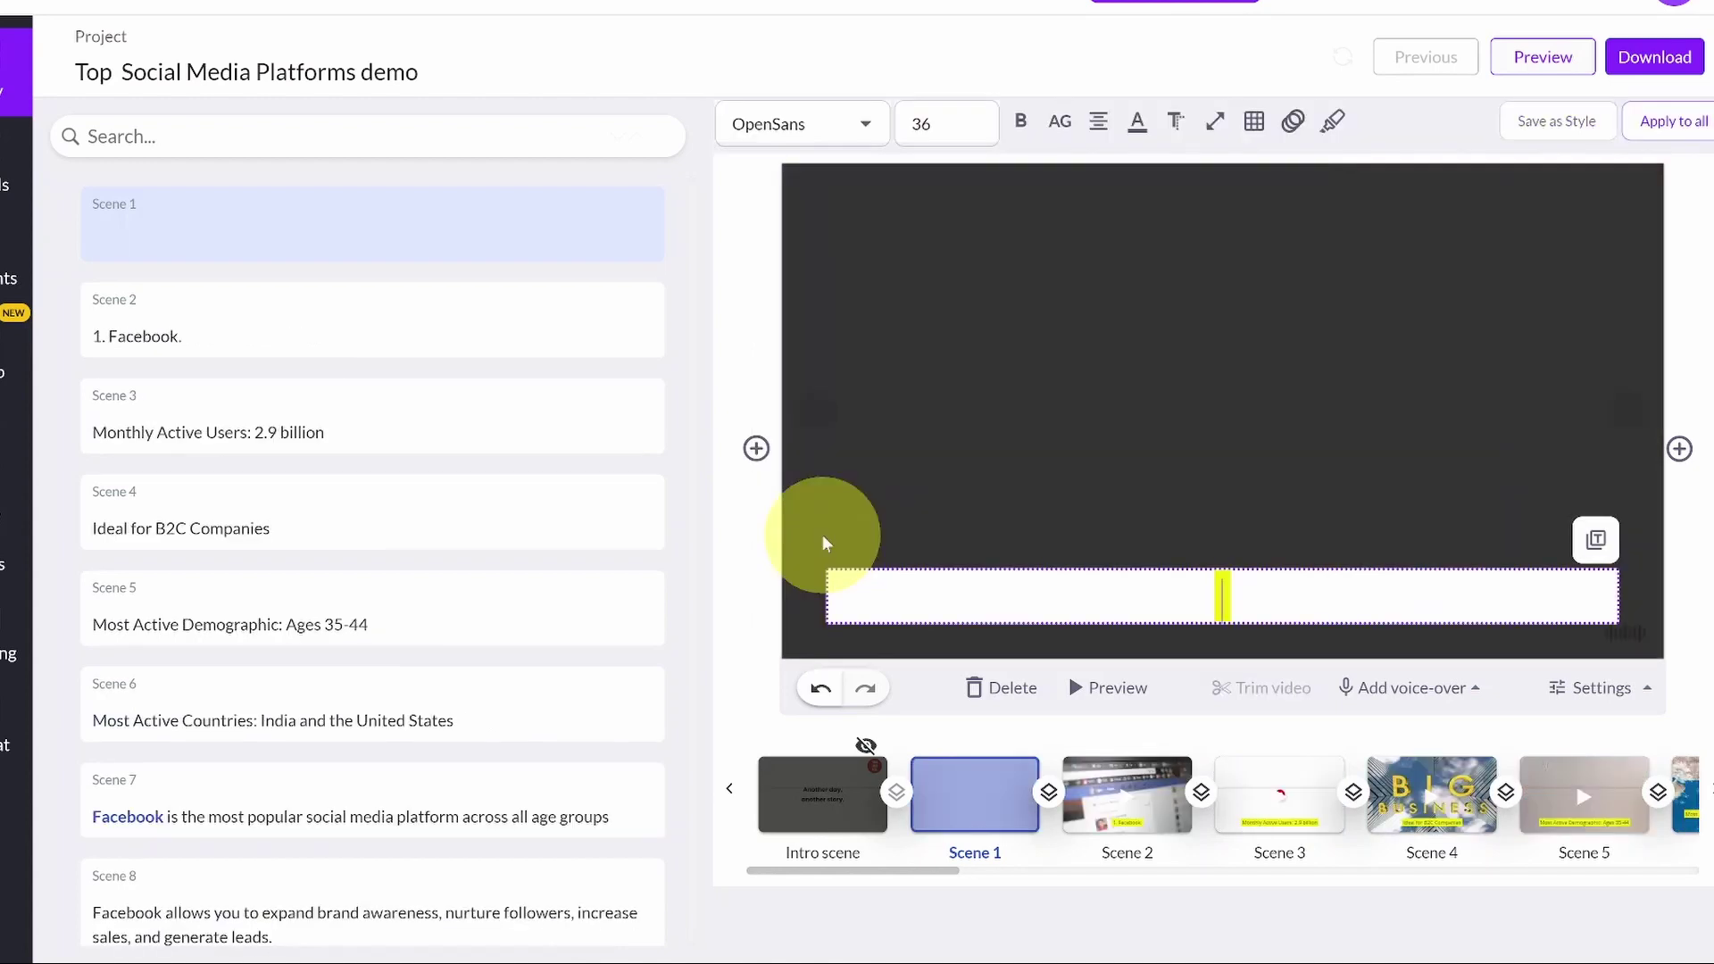
key("alt+Tab")
left_click_drag(870, 145, 748, 145)
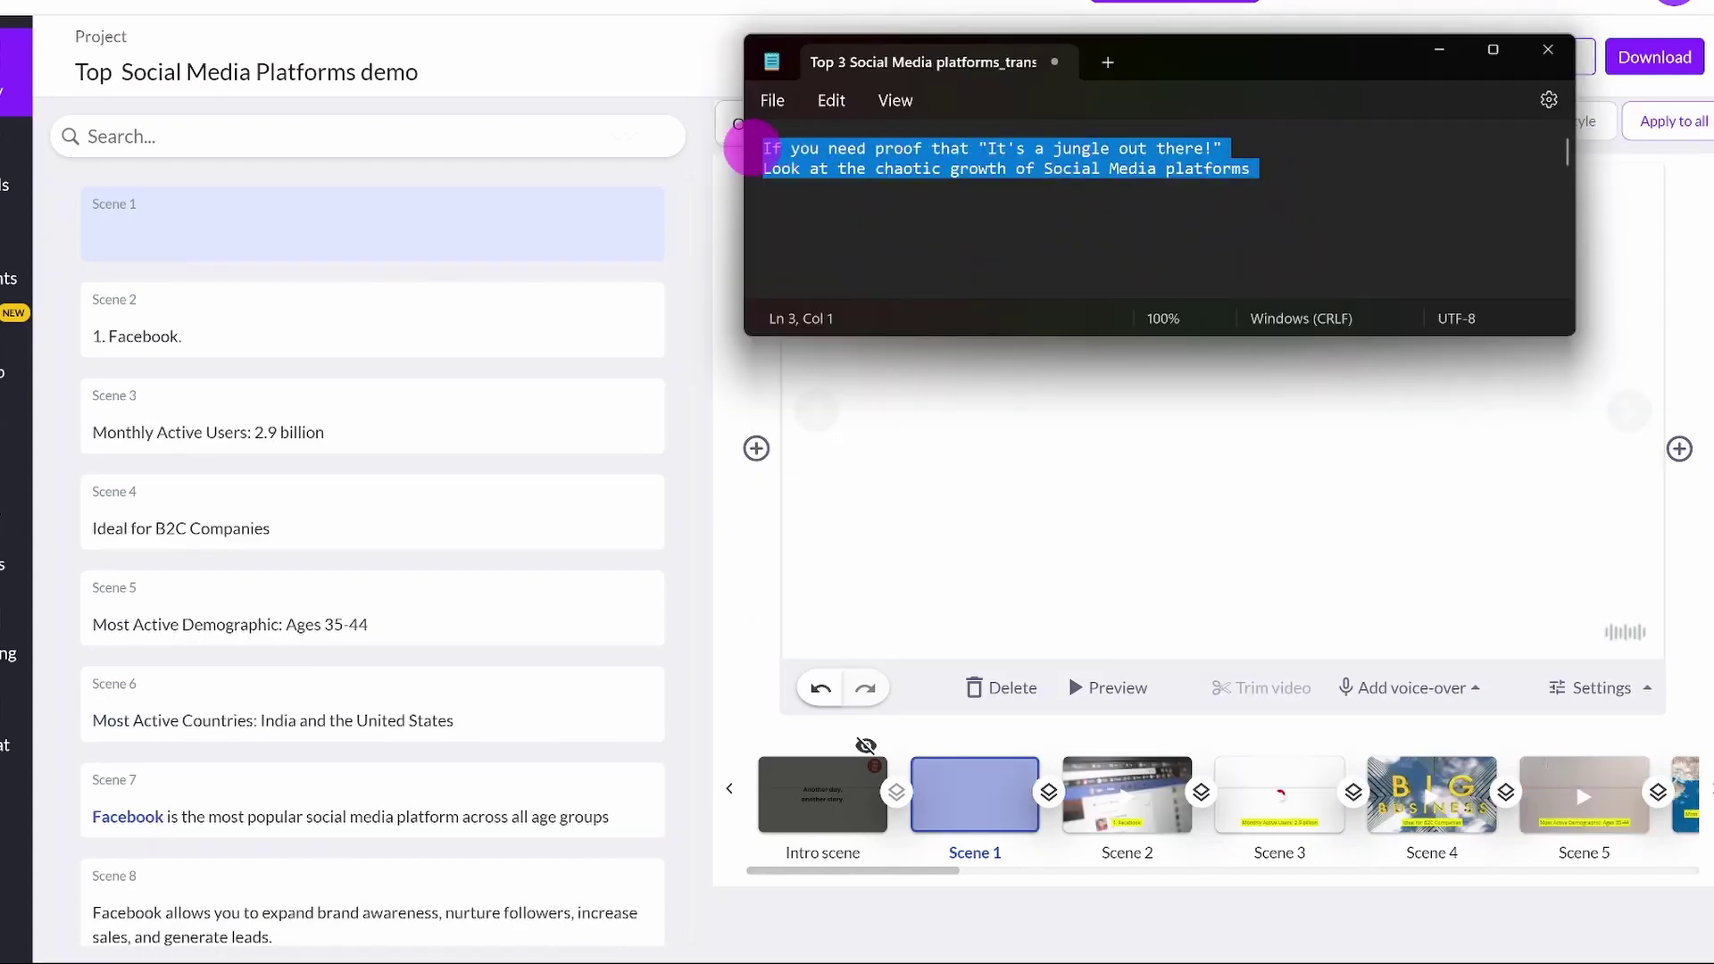
right_click(789, 169)
left_click(873, 284)
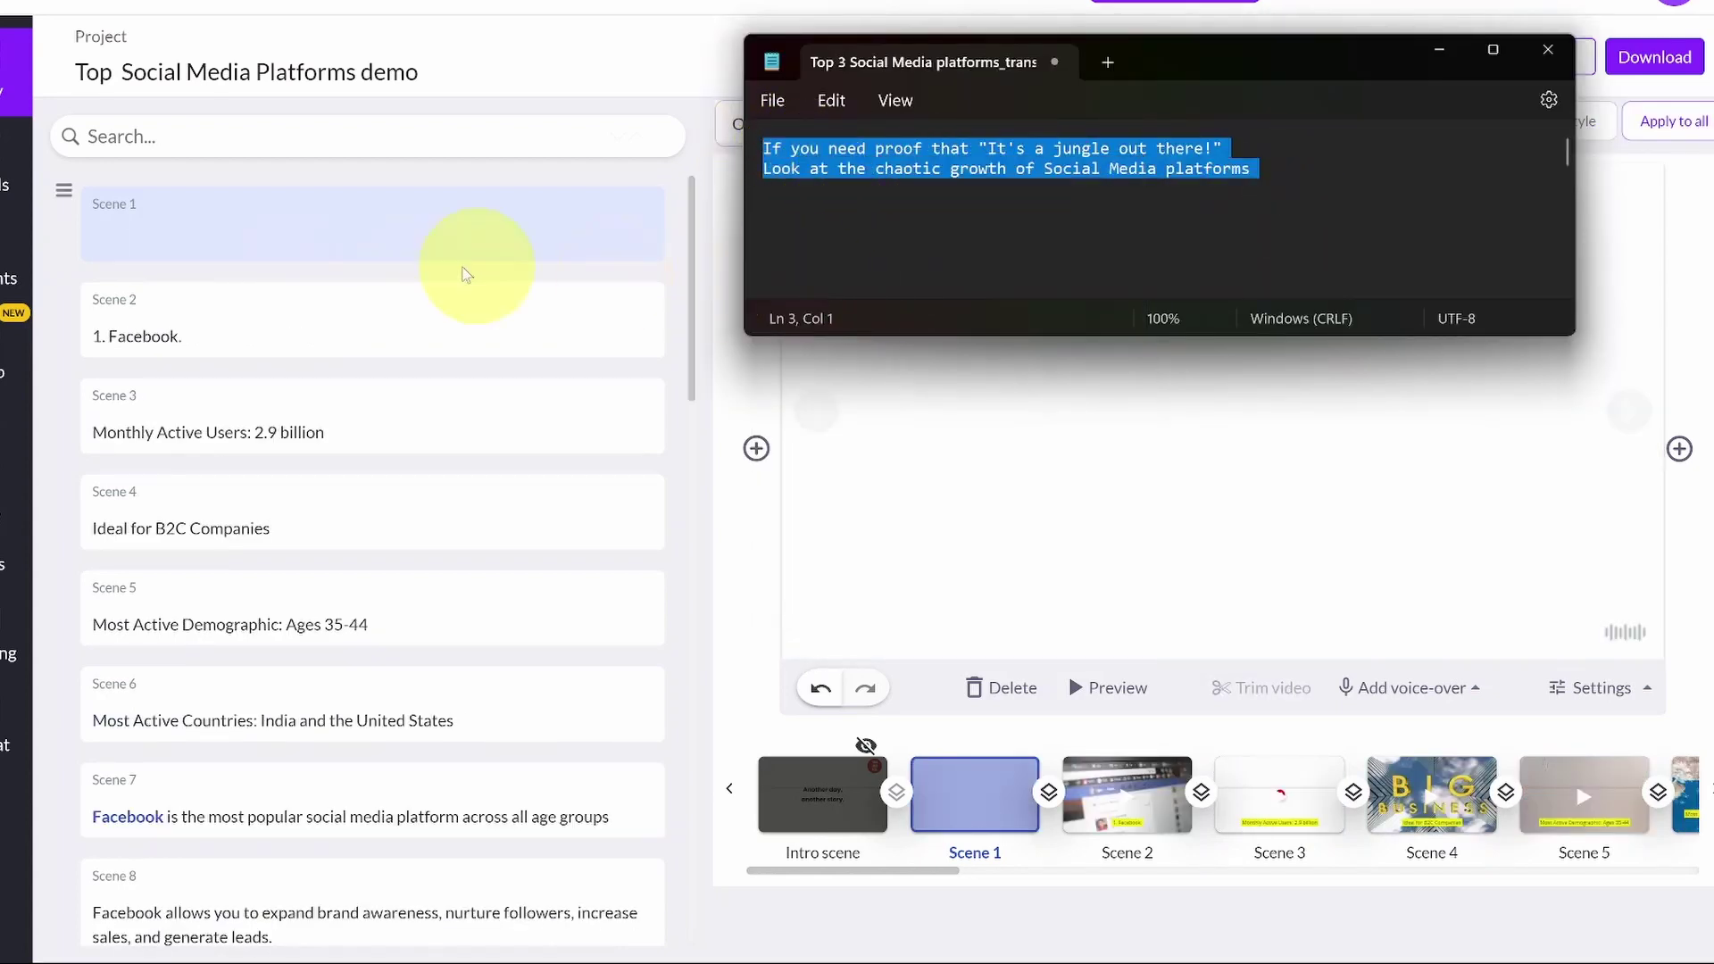
Paste the copied introduction into the empty scene 1 and split it after "It's a jungle out there!"
left_click(159, 234)
key("ctrl+v")
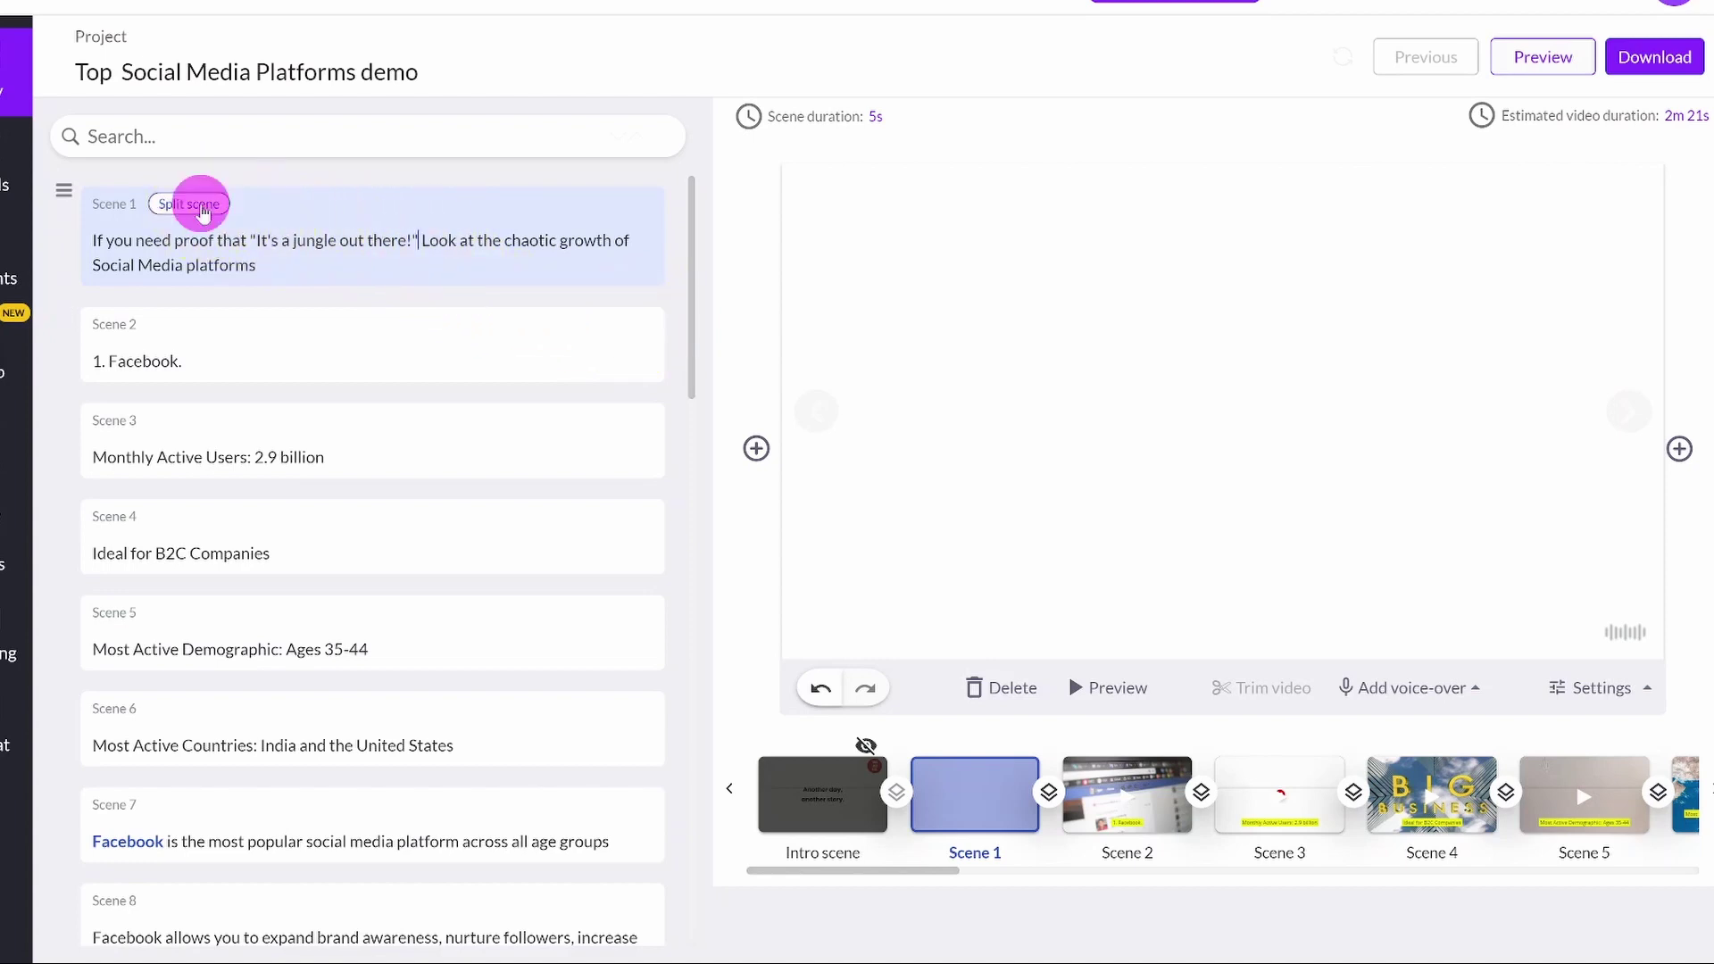
left_click(203, 212)
Search the visuals library for "jungle", apply the clip of a hiker with a red backpack to scene 1, and preview it
left_click(343, 228)
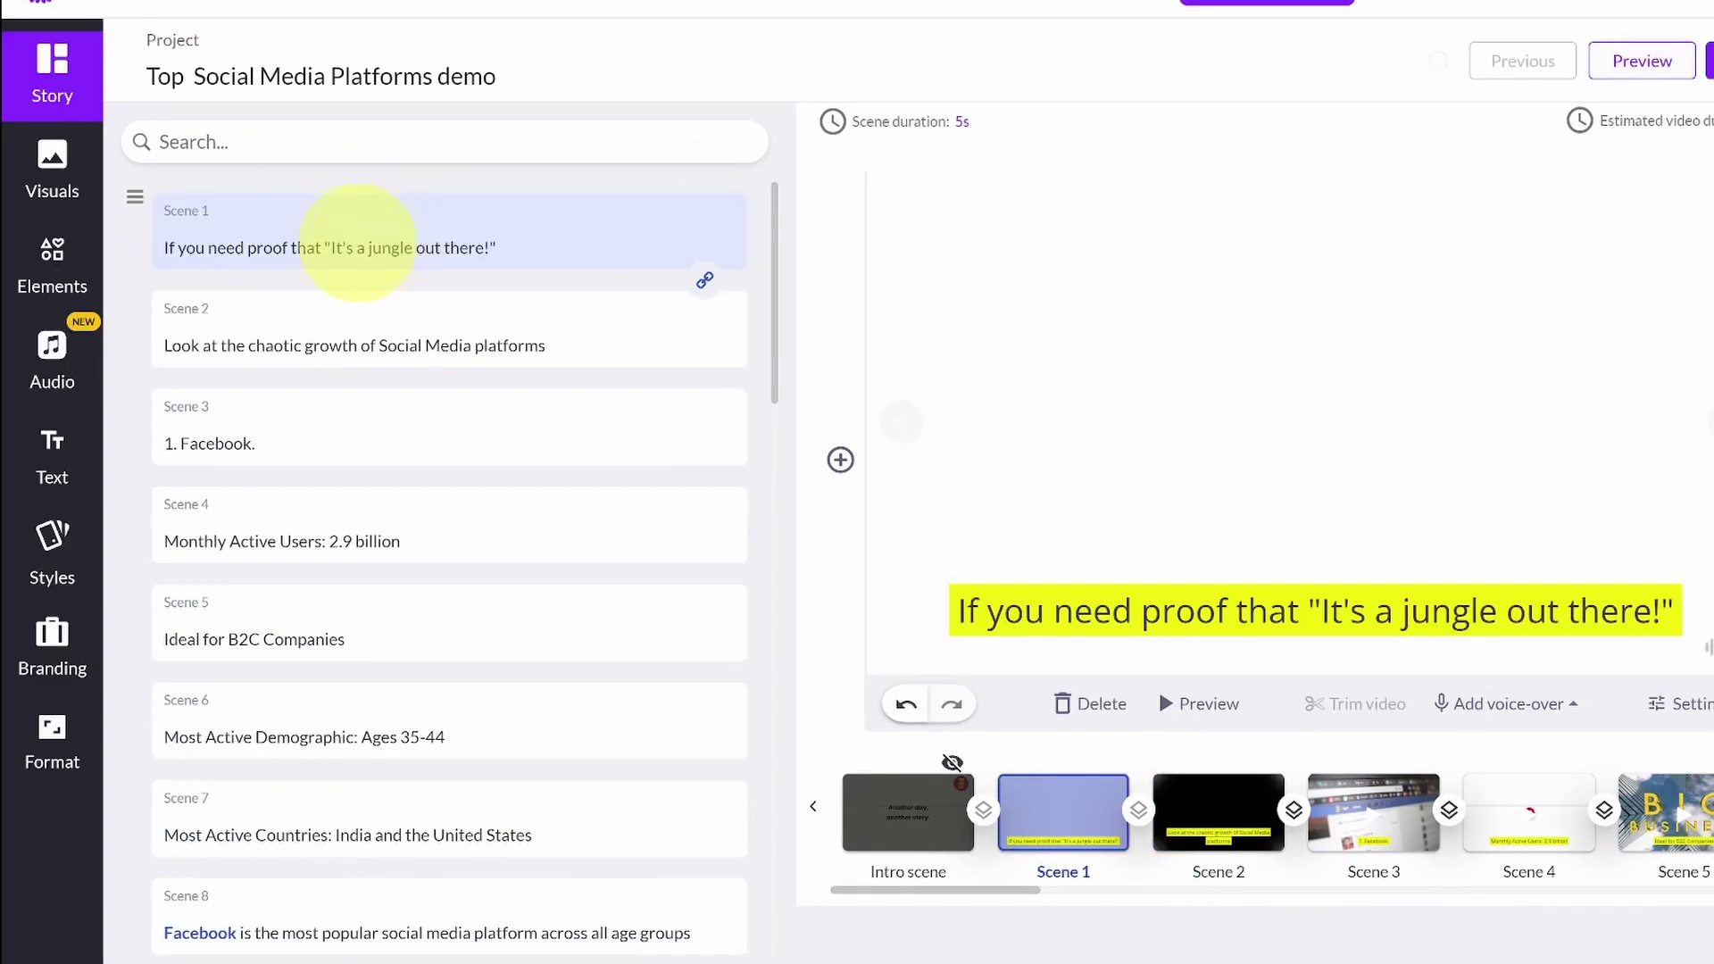
left_click(47, 178)
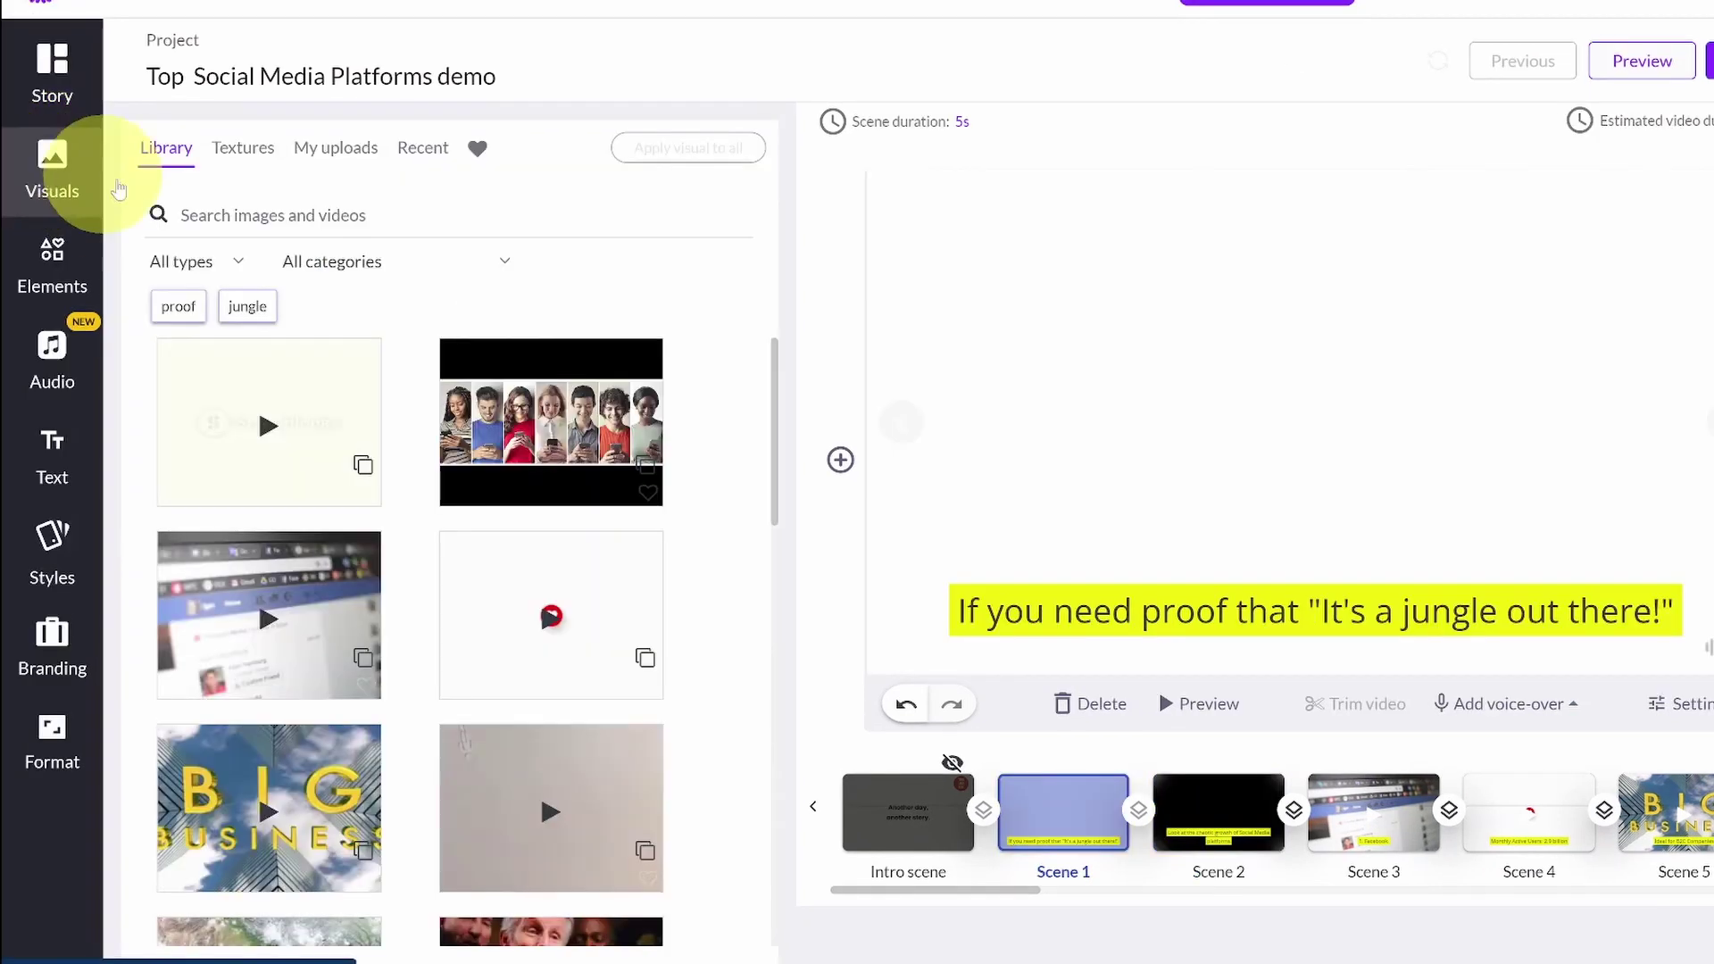
type("jungle")
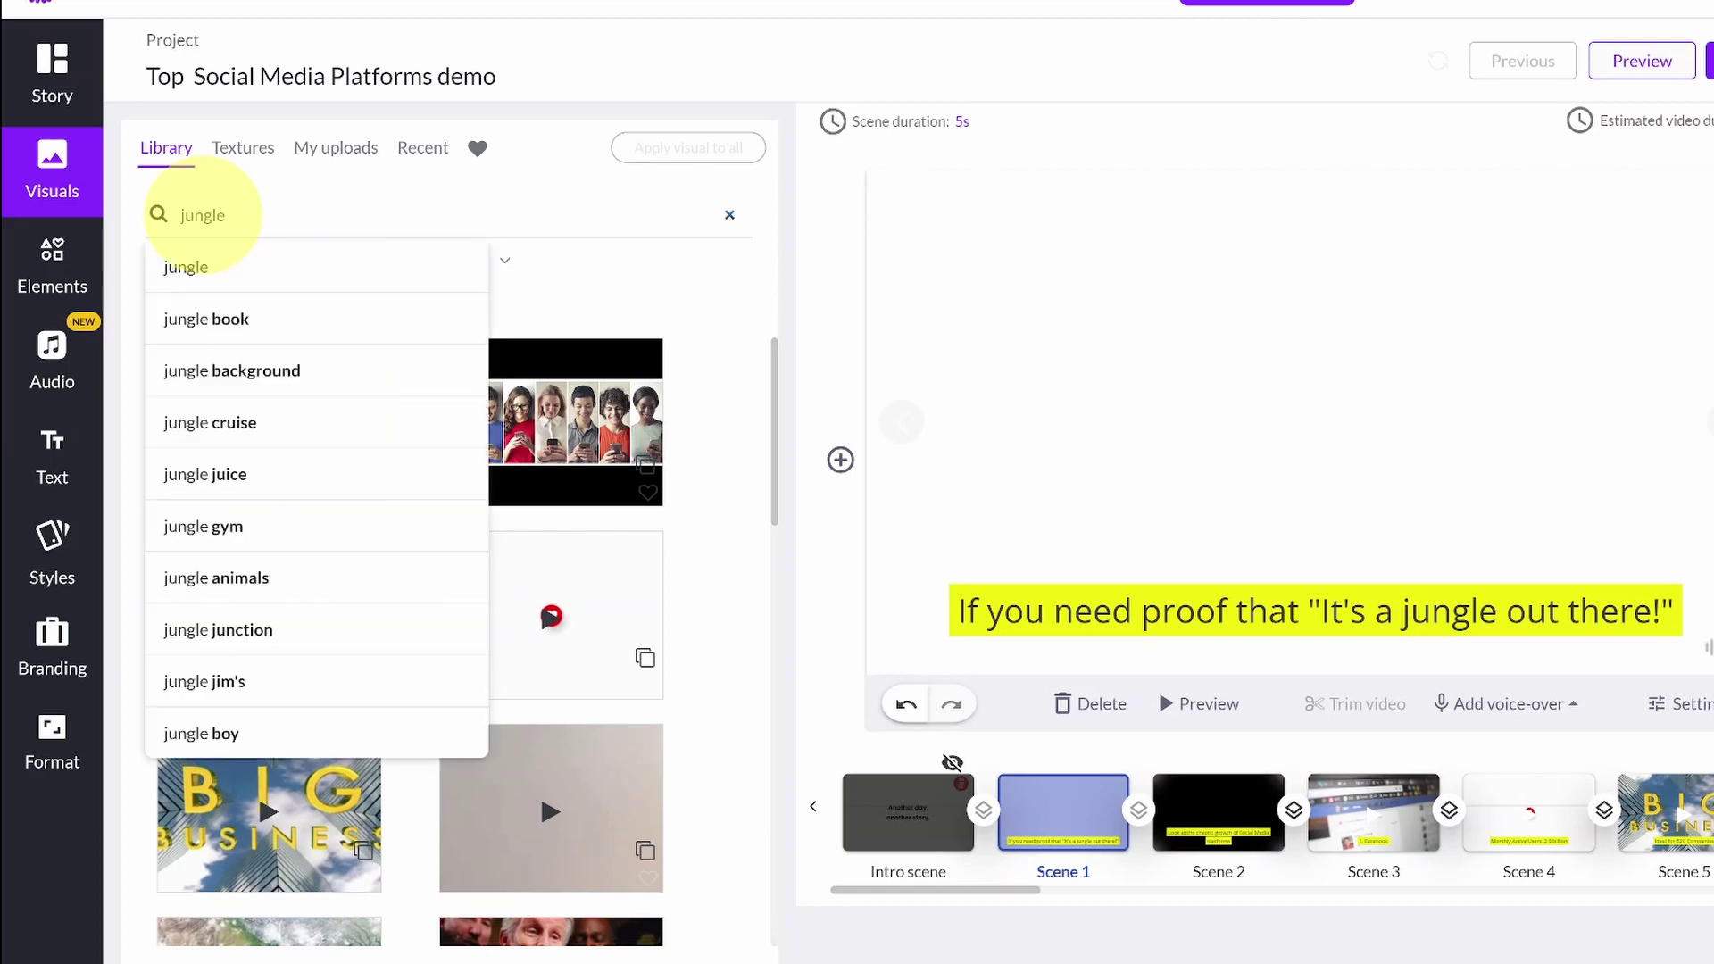
key("Return")
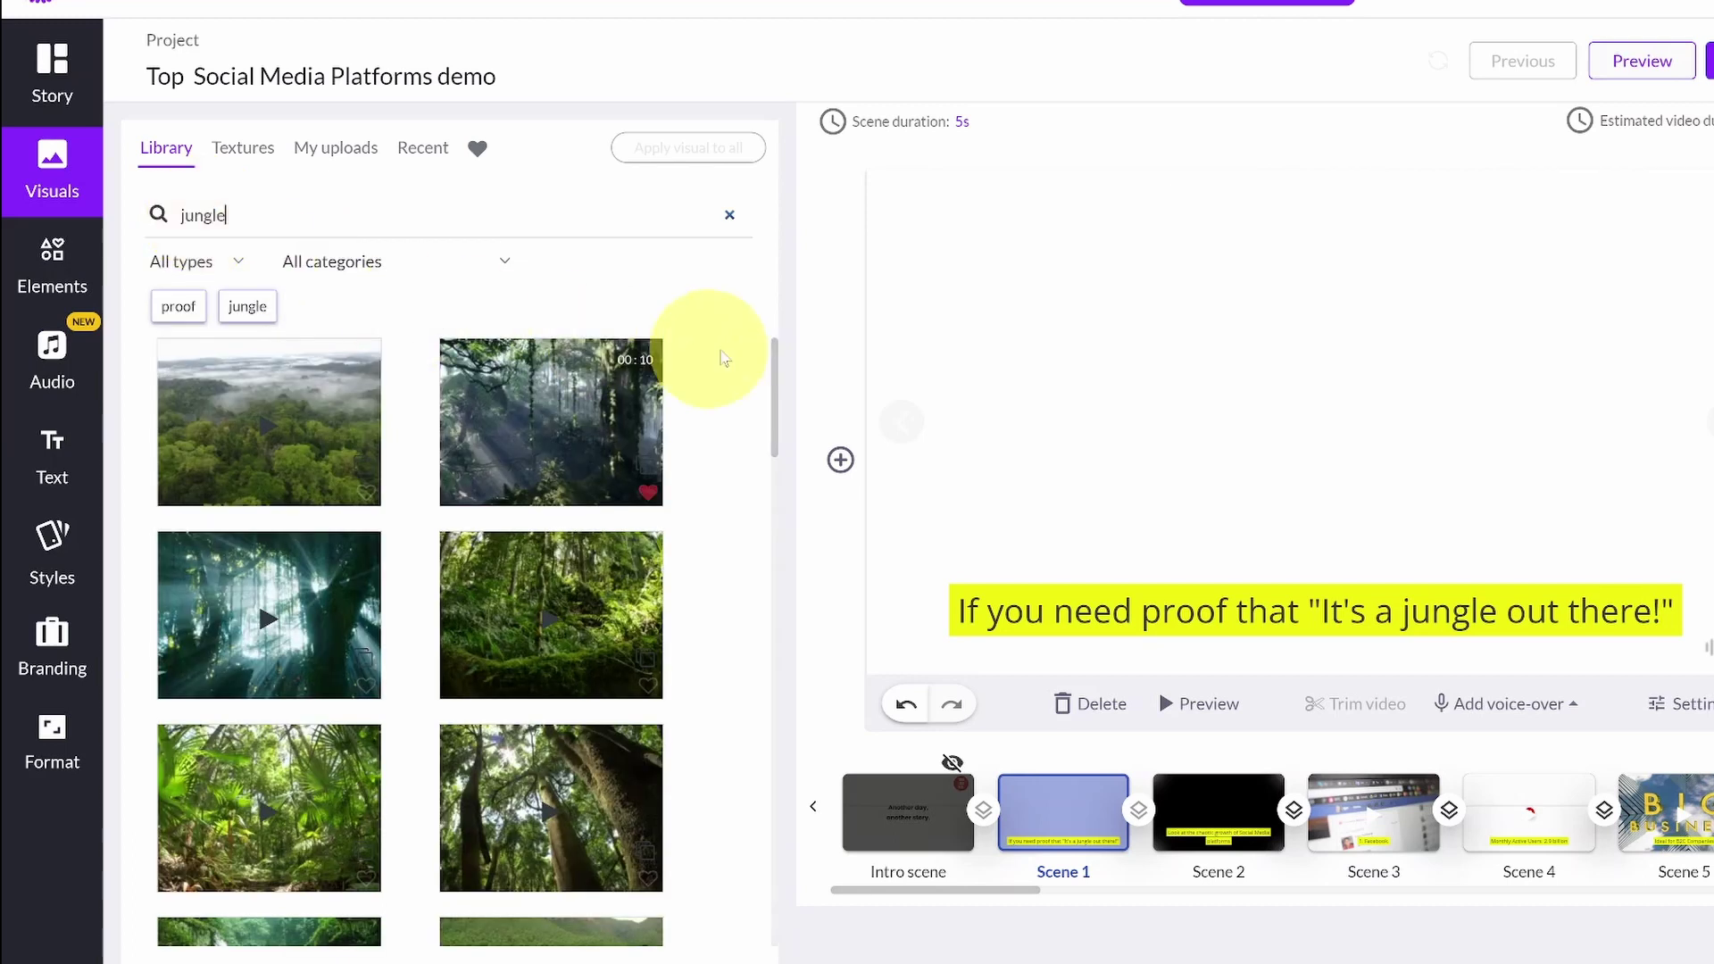
scroll(292, 498, "down", 3)
scroll(293, 498, "down", 5)
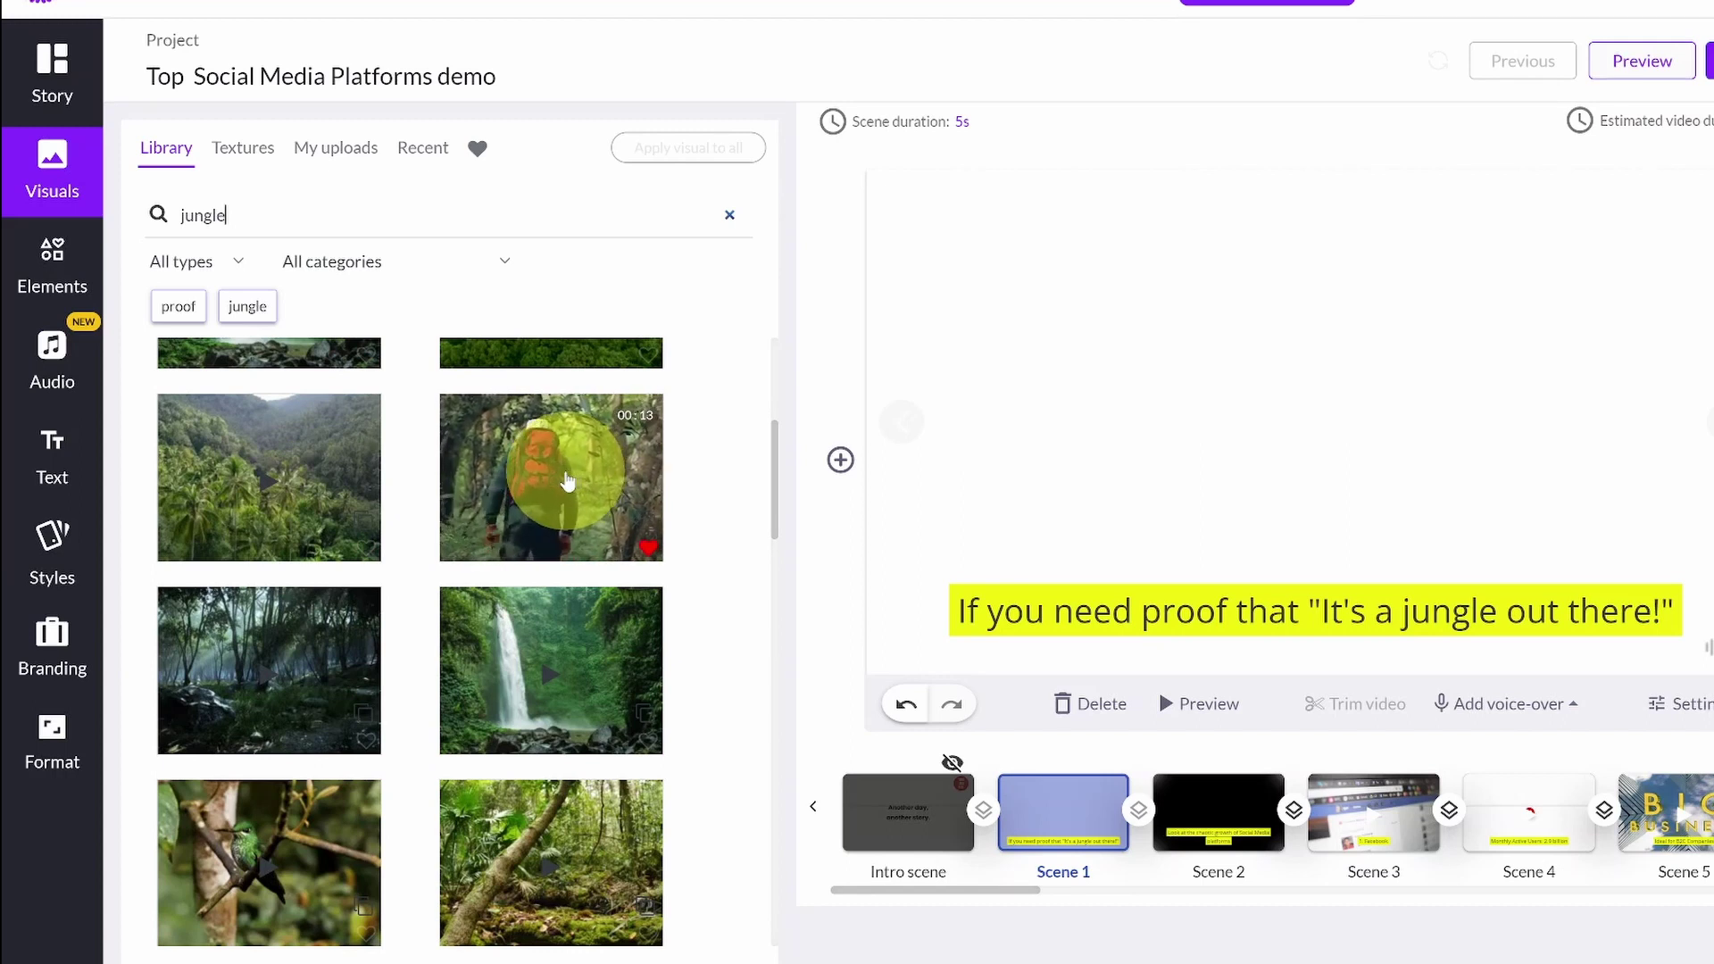
left_click(567, 483)
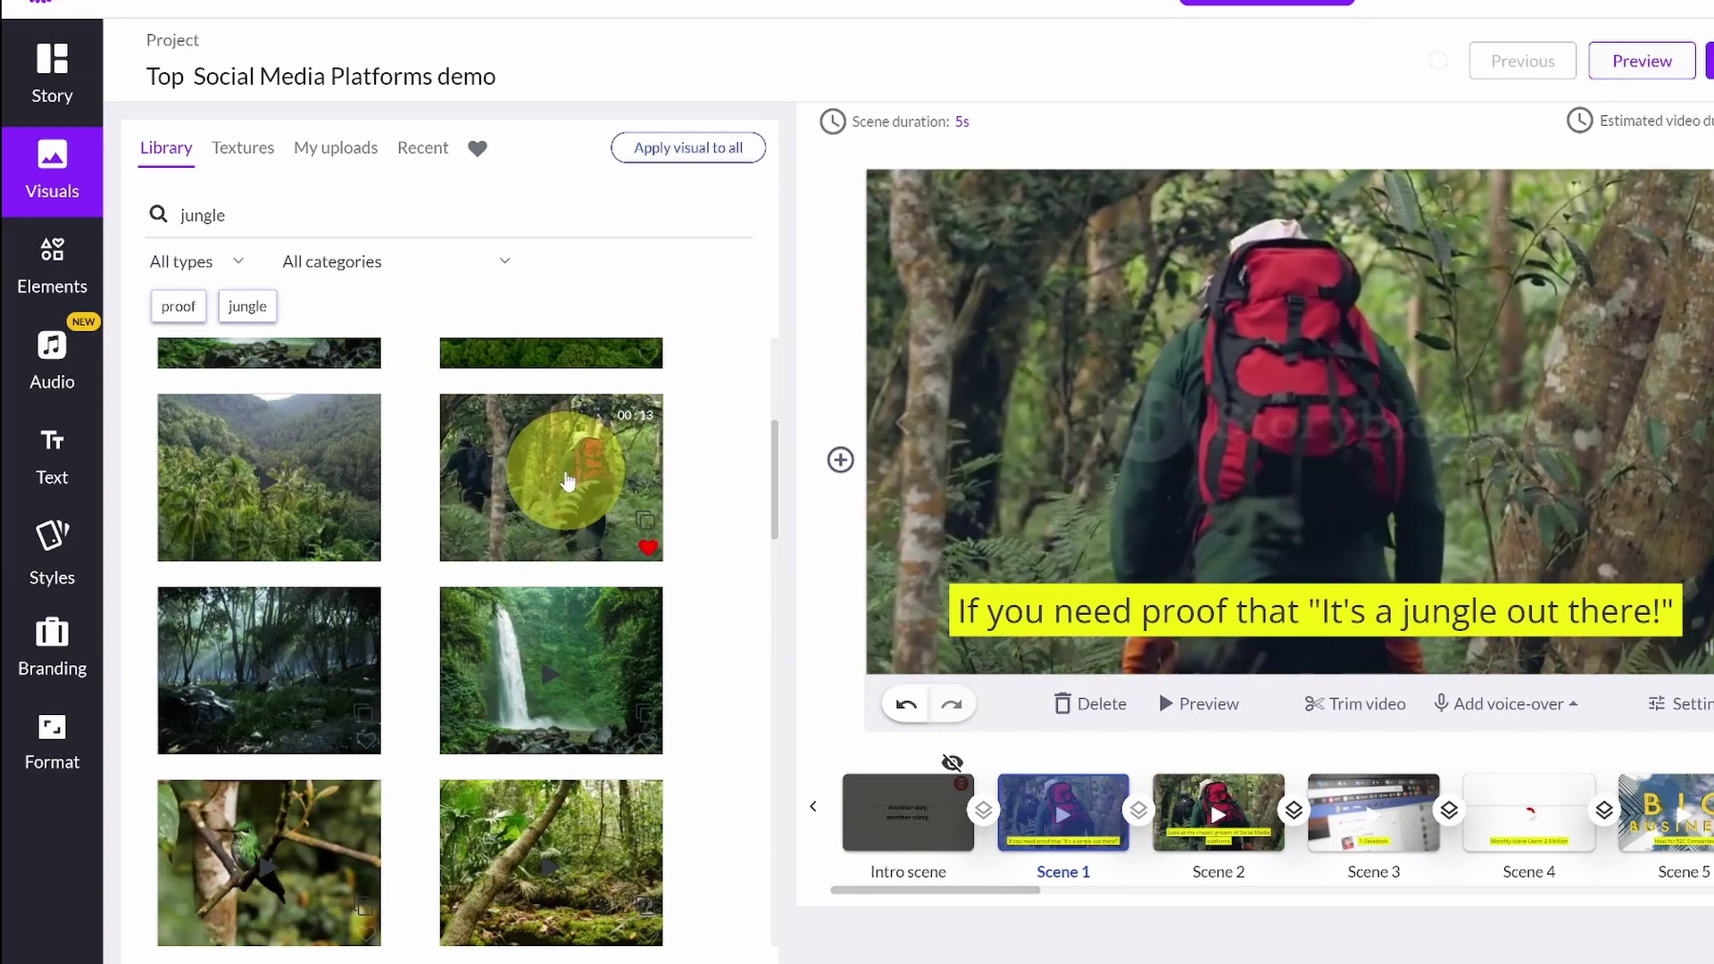
left_click(1219, 702)
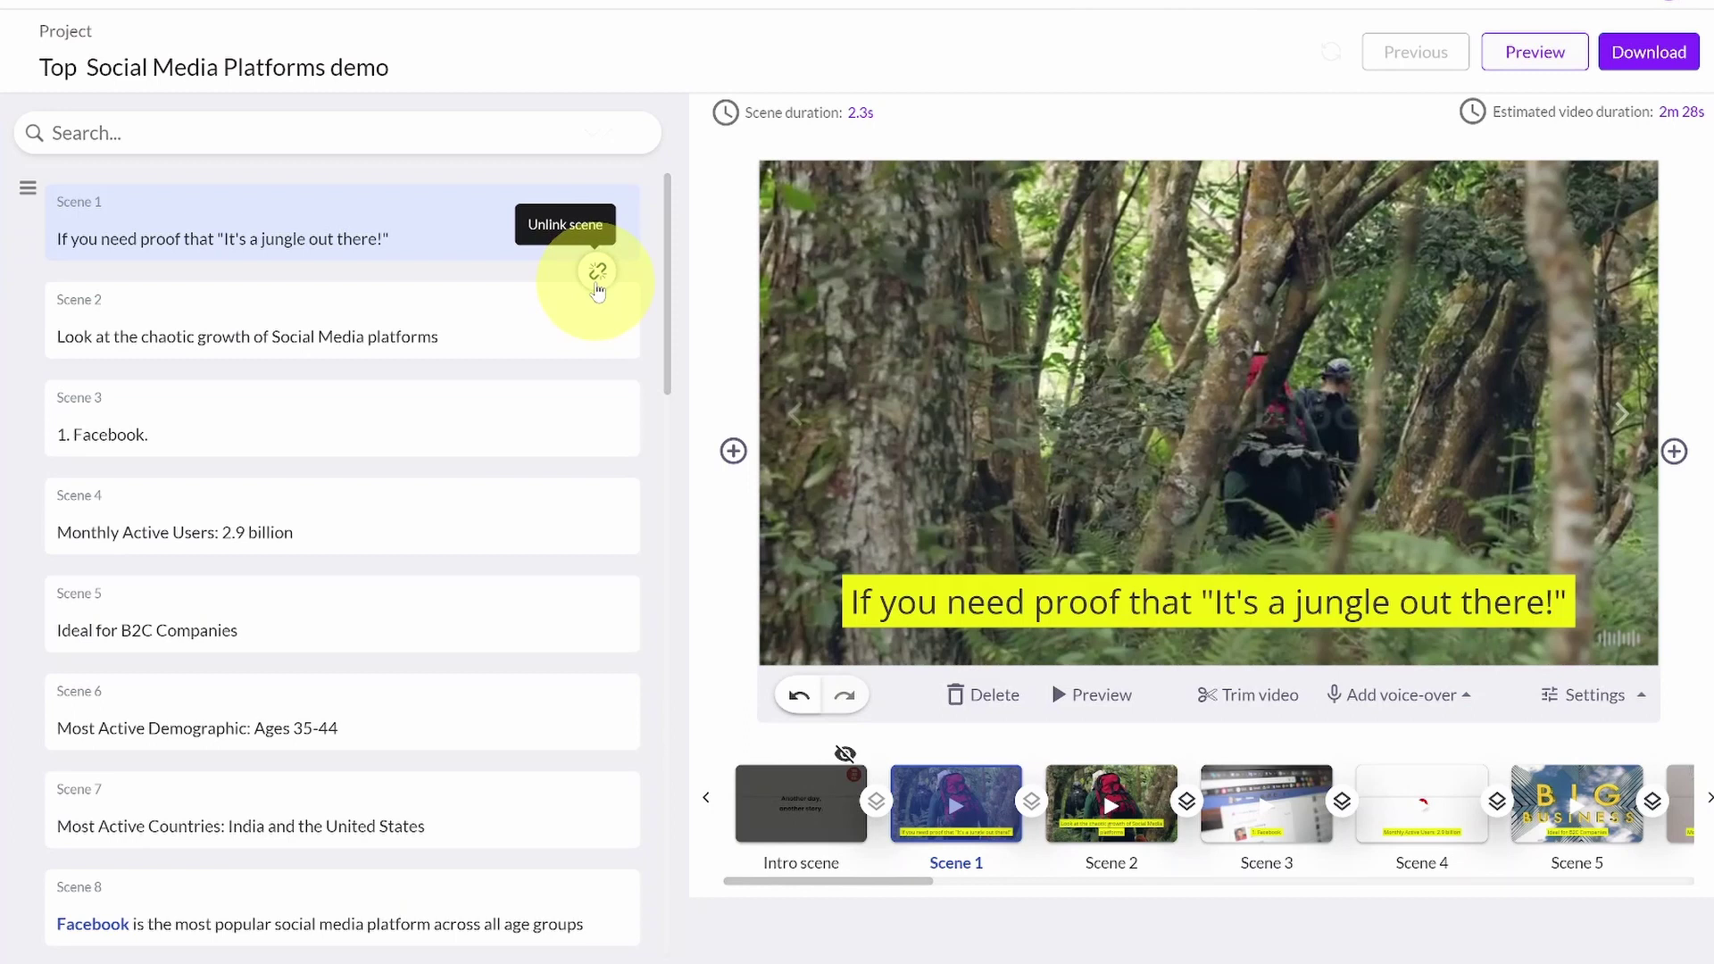
Unlink scenes 1 and 2, and give scene 2 the social network icons clip found by searching "social media platforms"
left_click(597, 284)
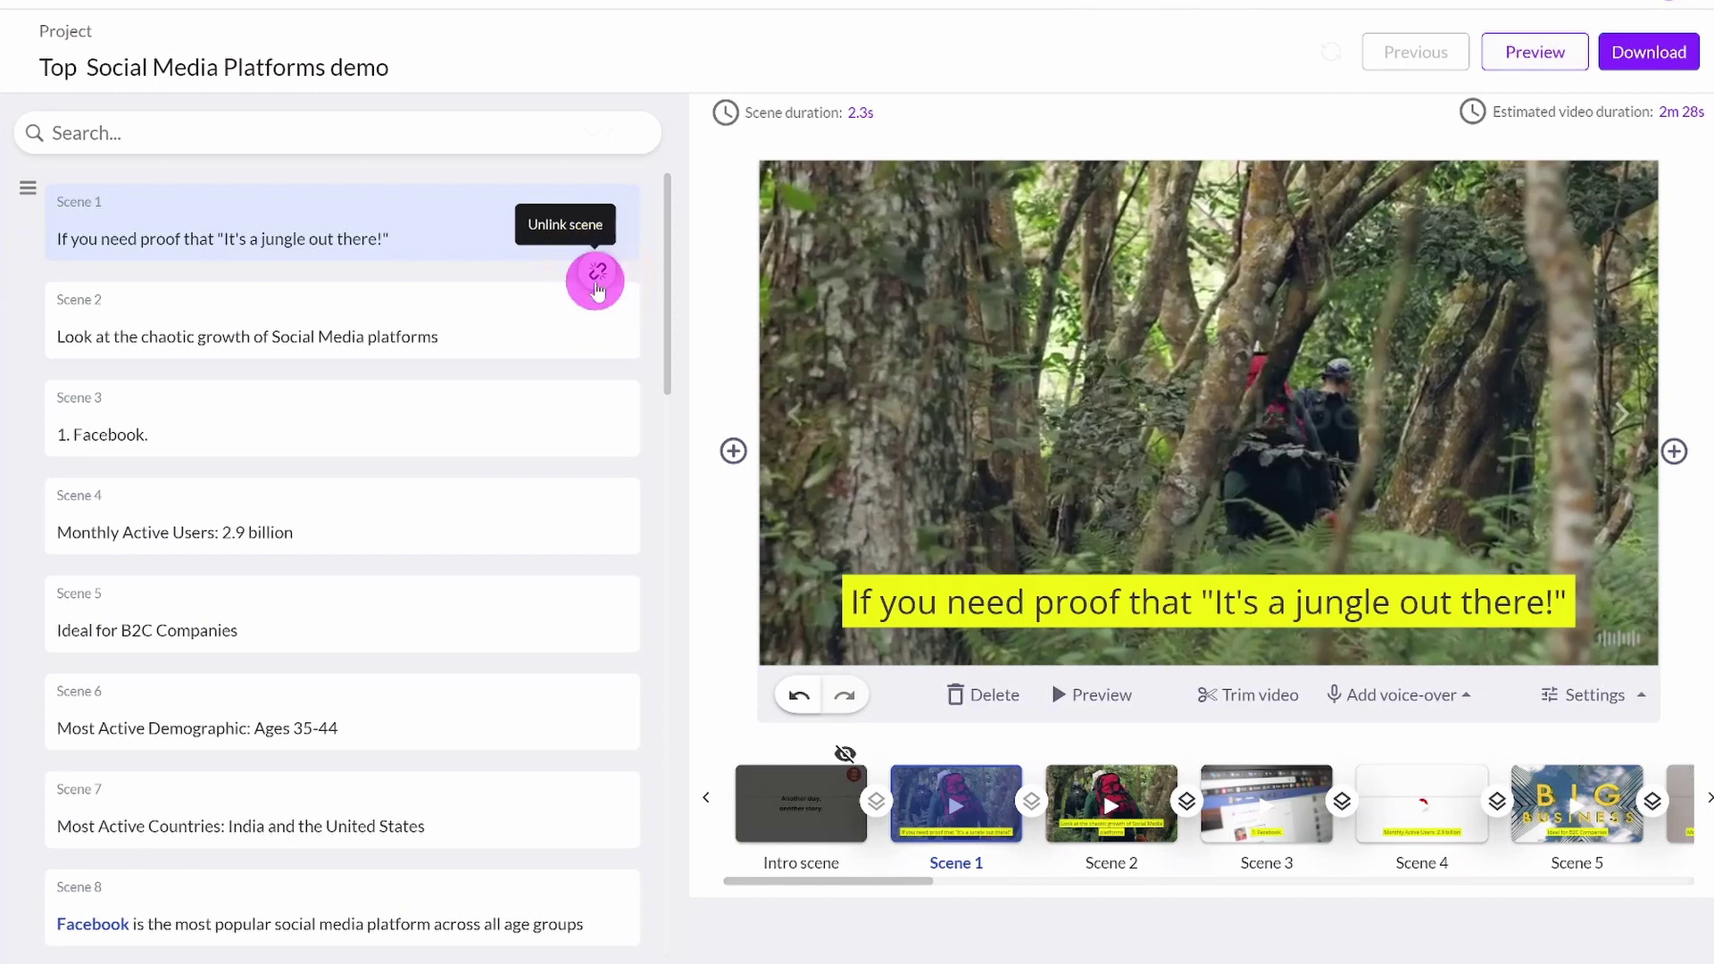
left_click(401, 340)
left_click(30, 114)
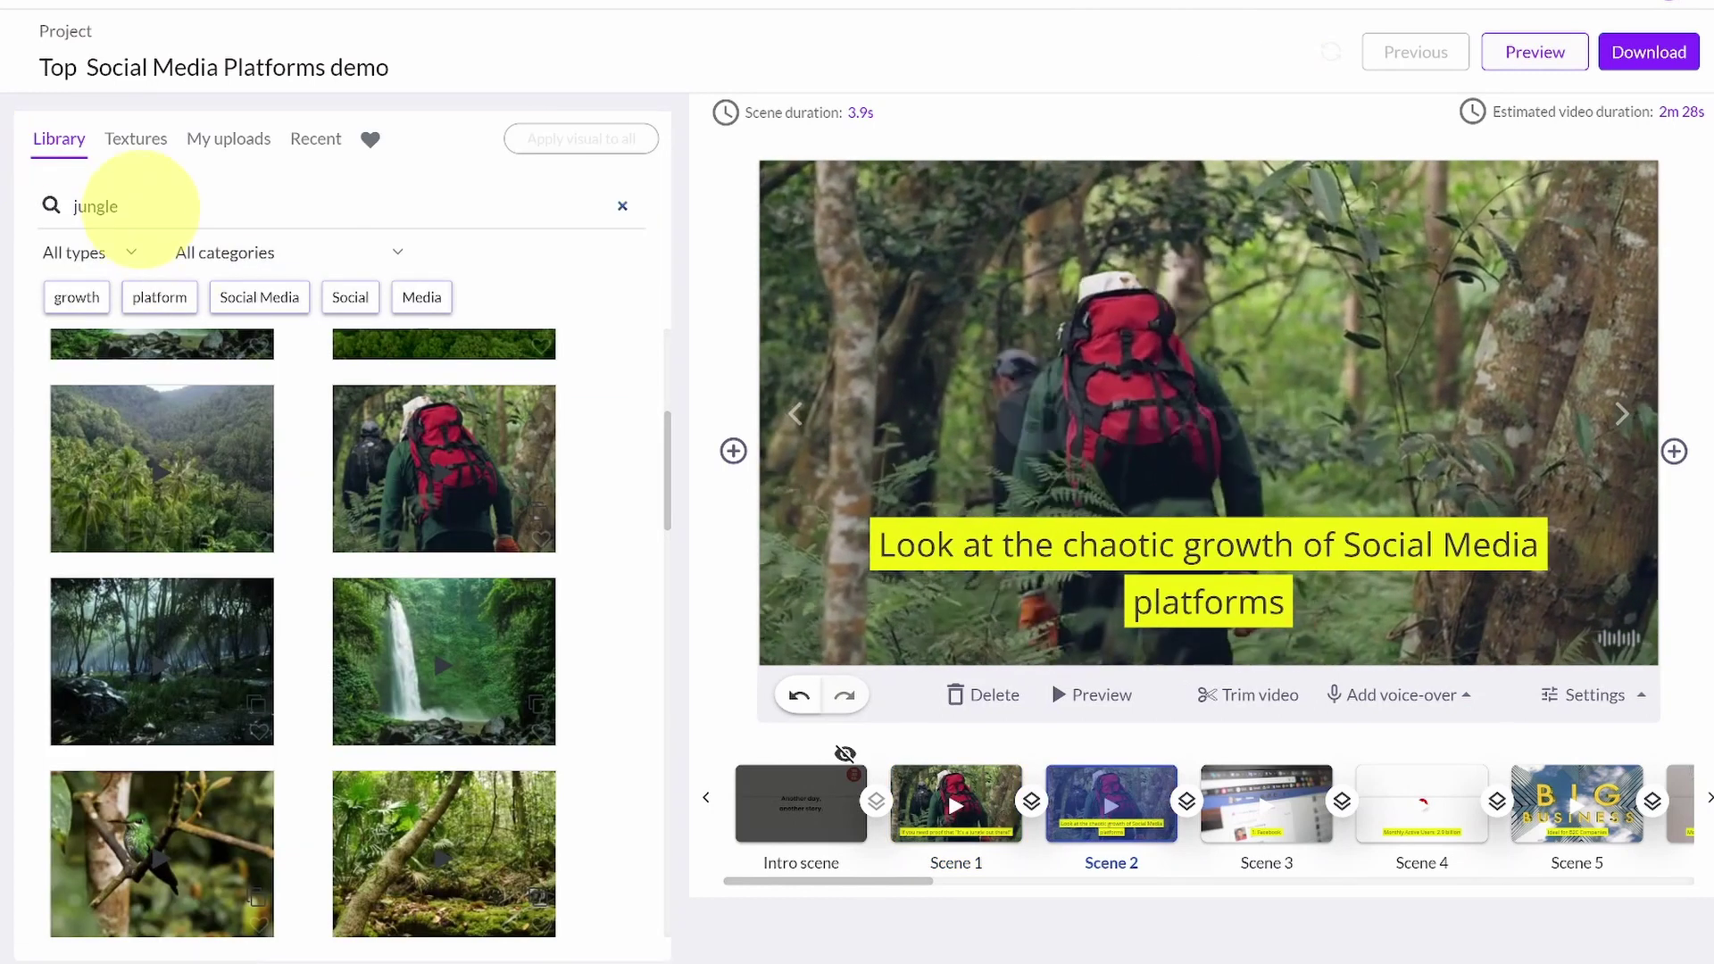
left_click_drag(140, 209, 50, 205)
type("soi")
key("BackSpace")
key("BackSpace")
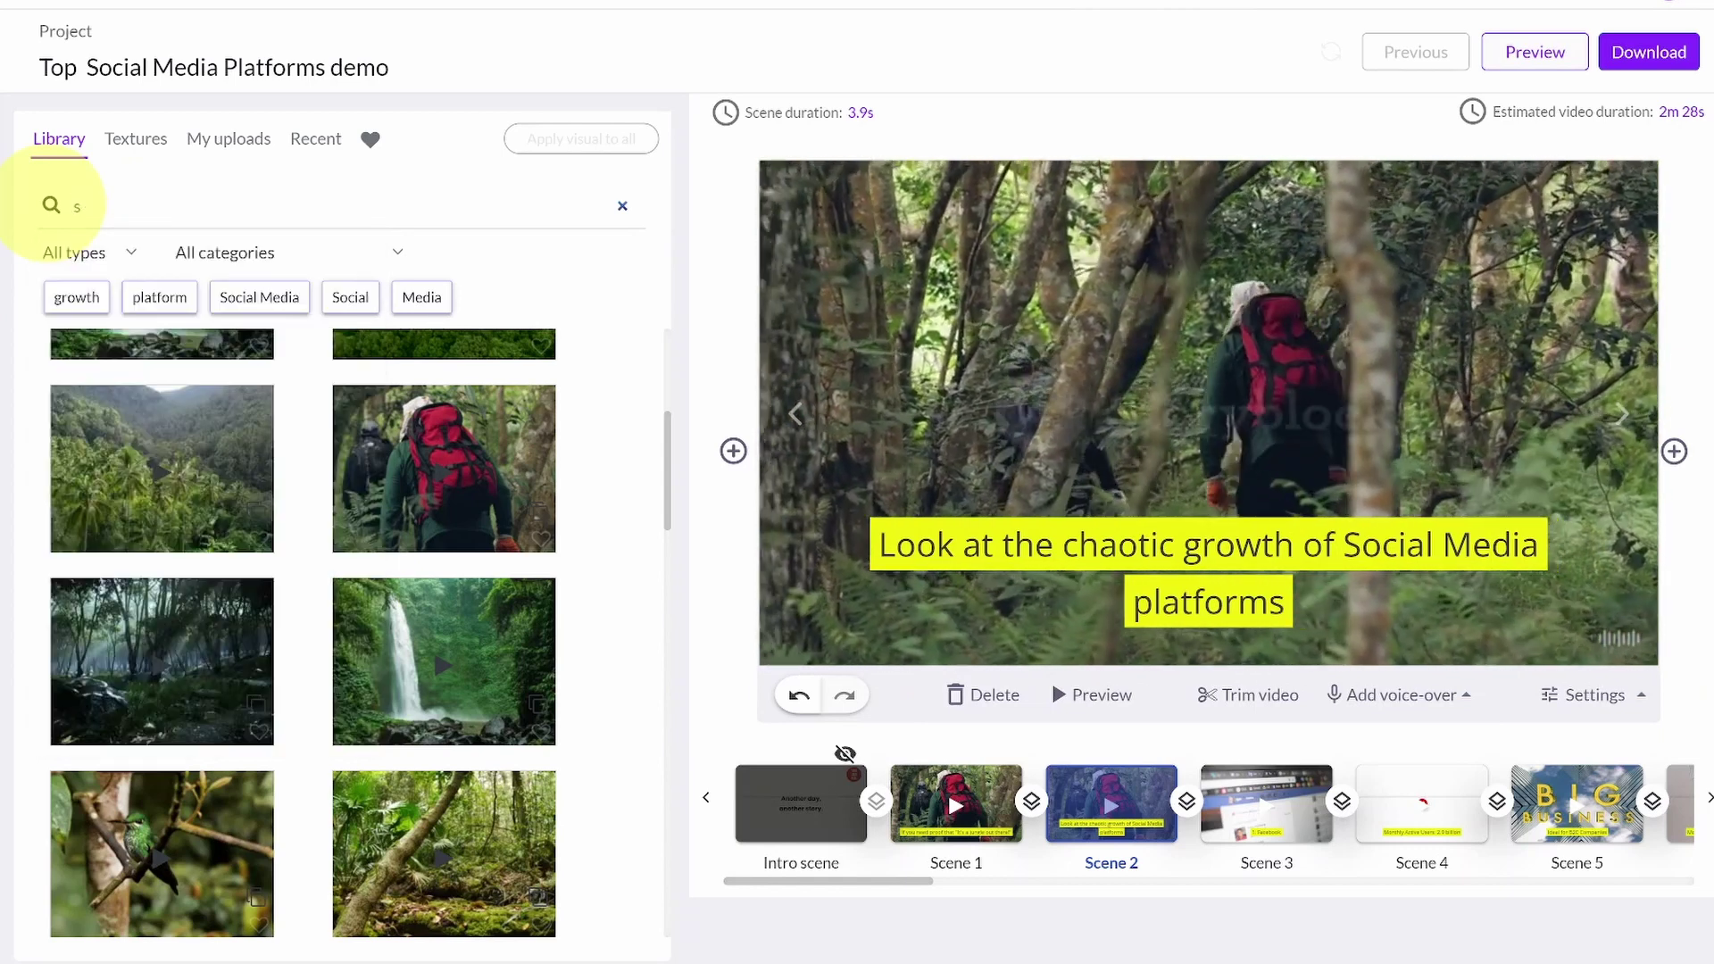
key("BackSpace")
type("social media platf")
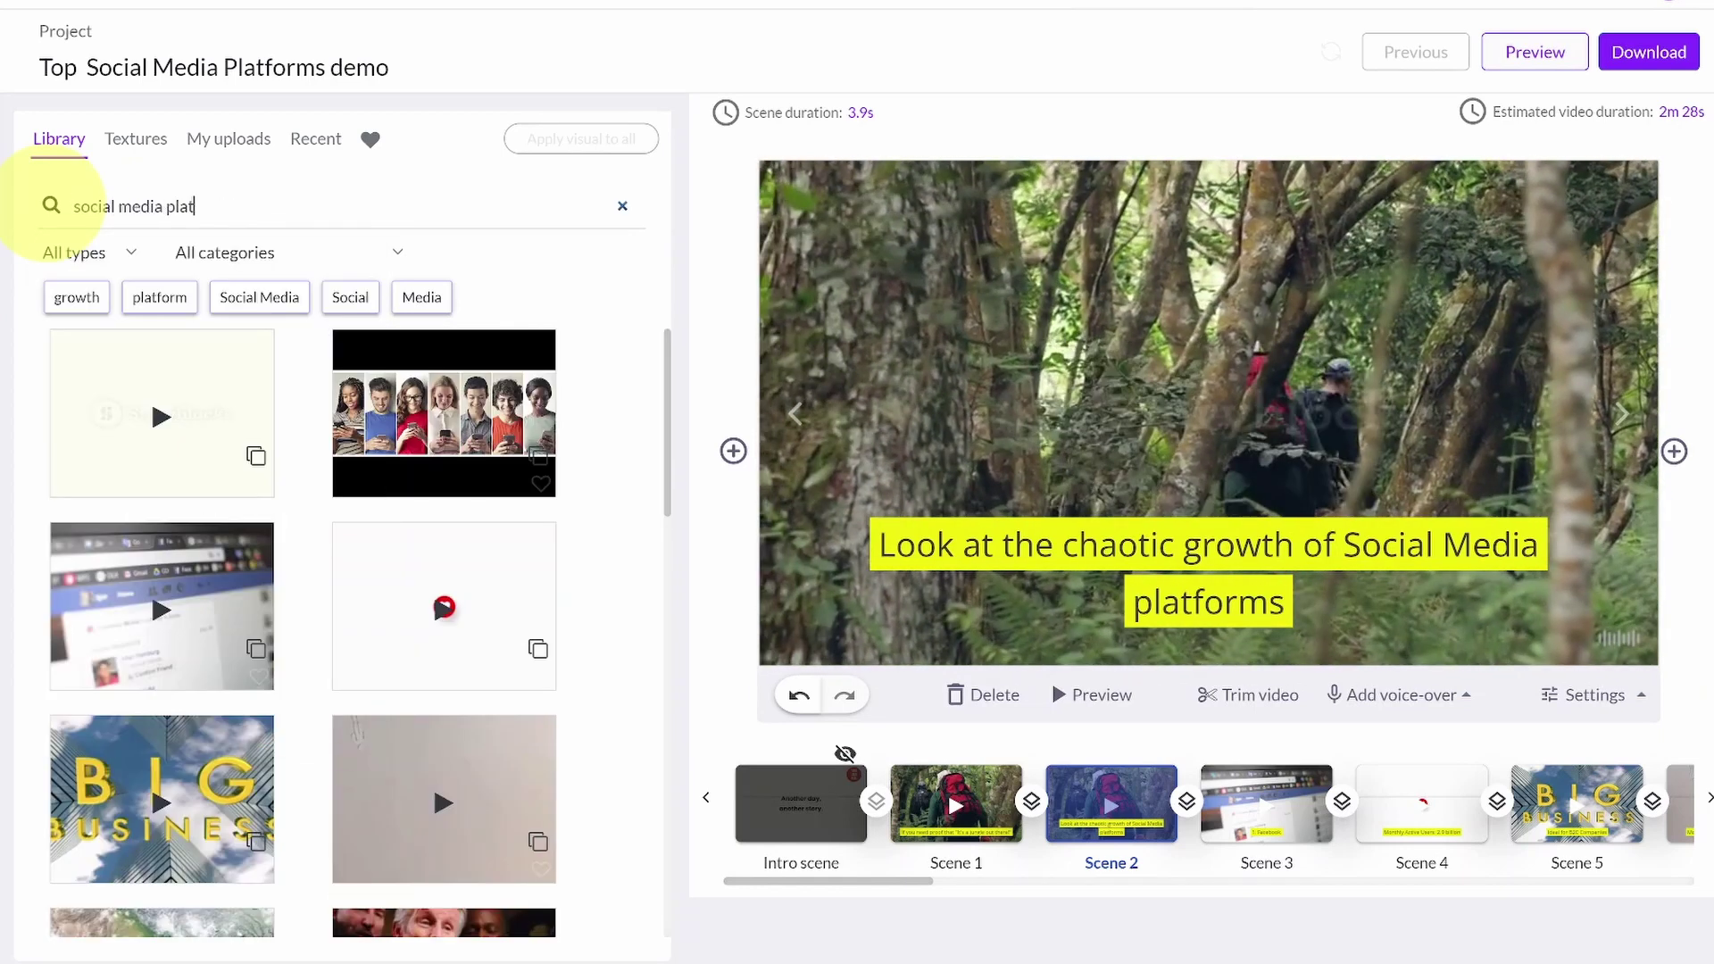
left_click(53, 256)
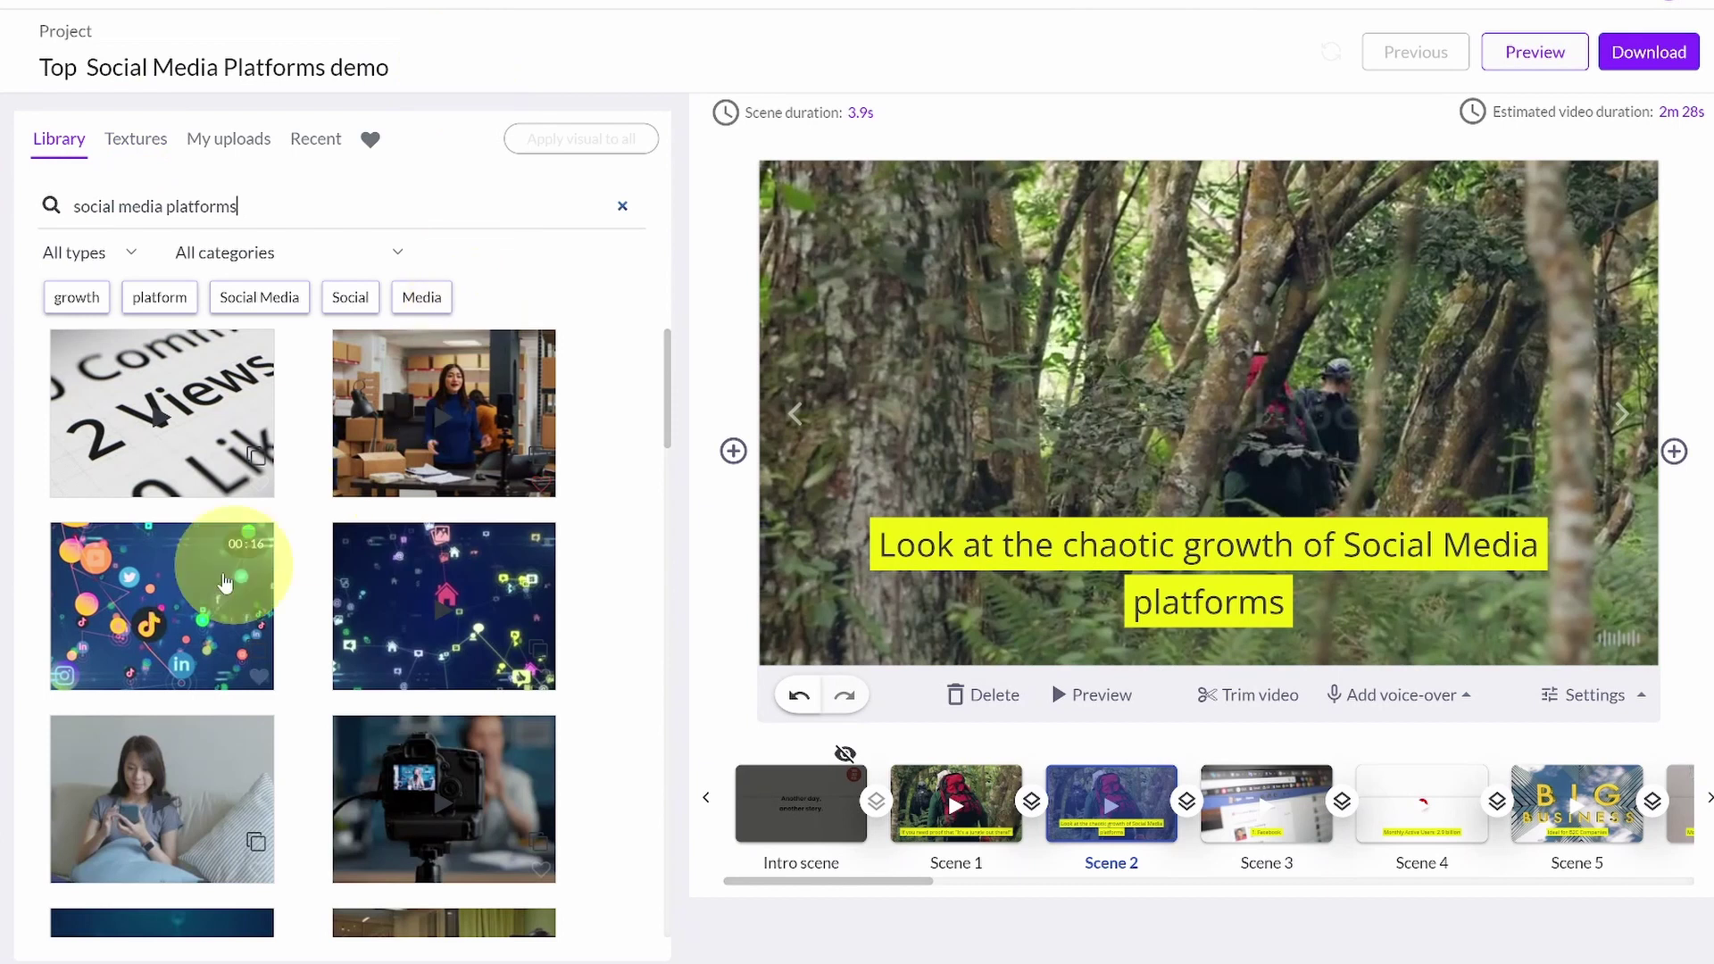
left_click(178, 633)
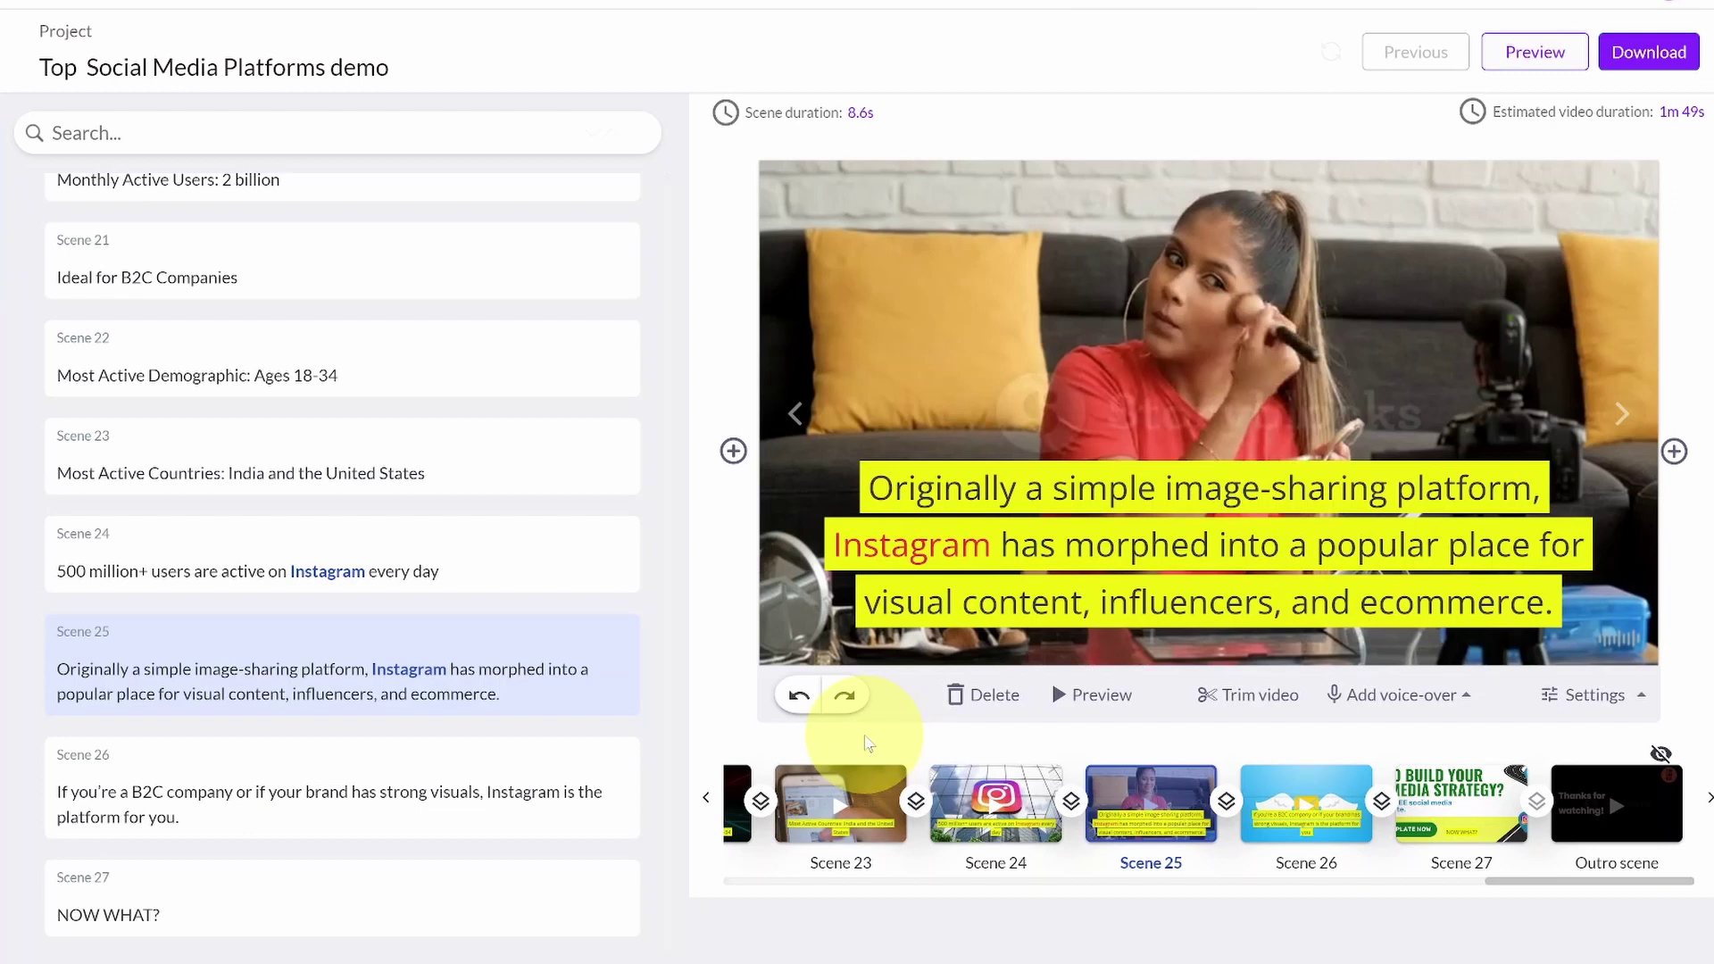
Turn on Hide text for scene 25
left_click(1641, 696)
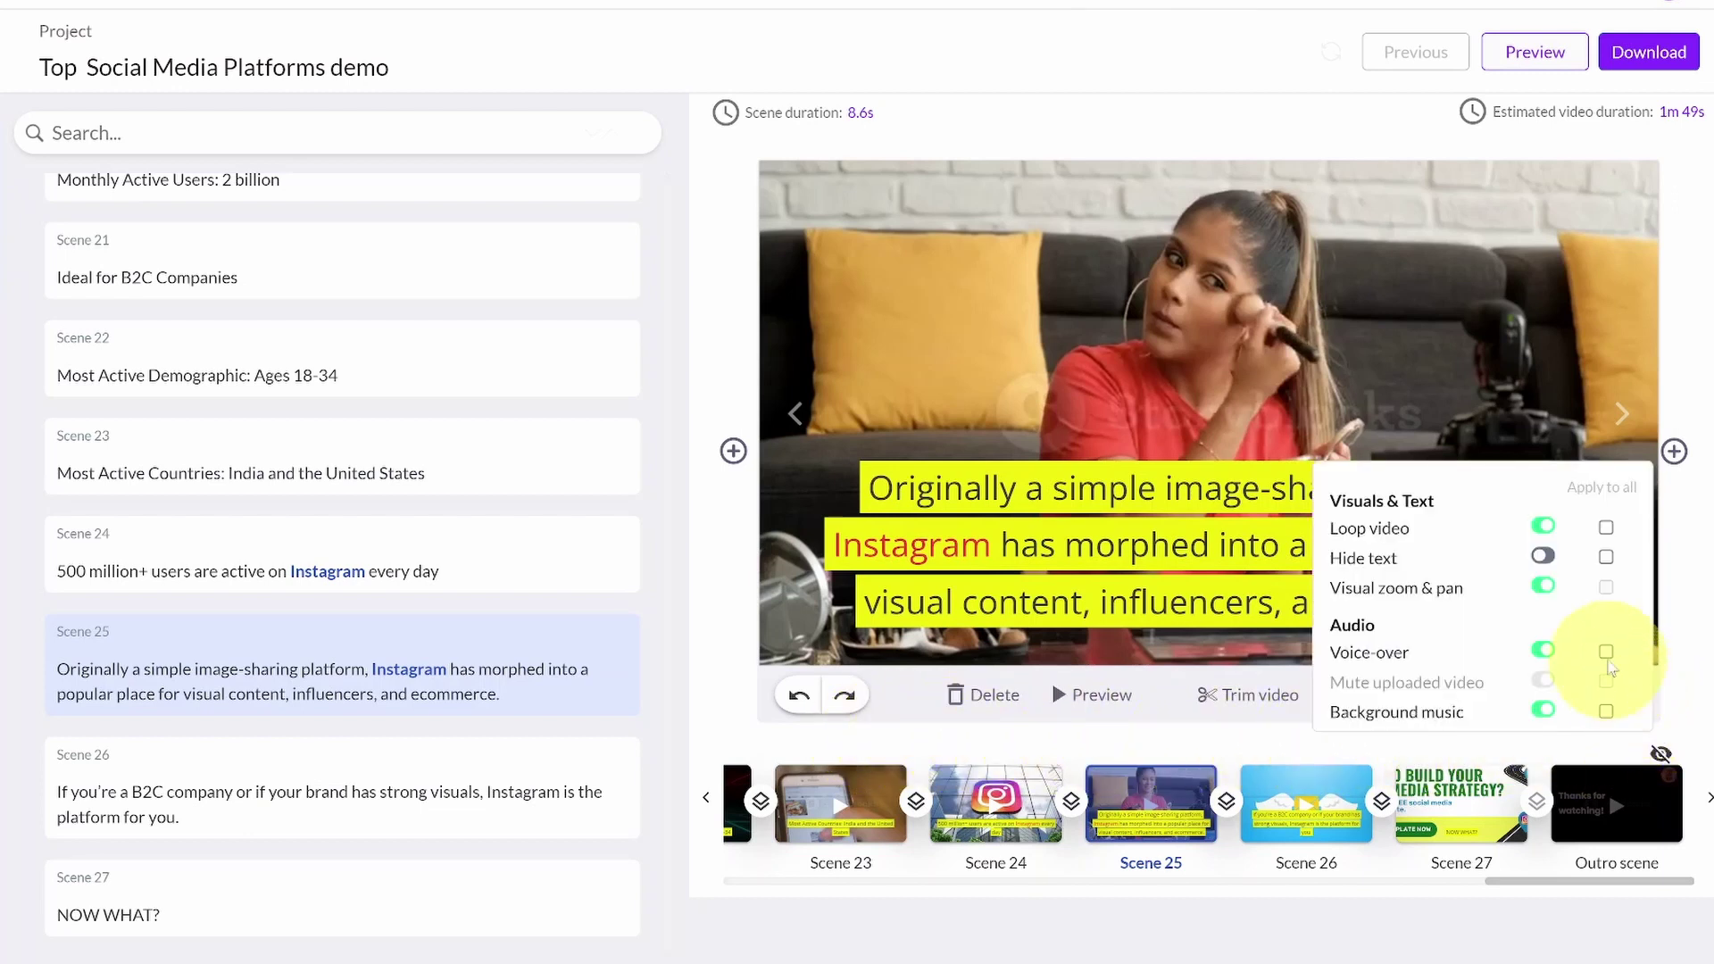
left_click(1545, 556)
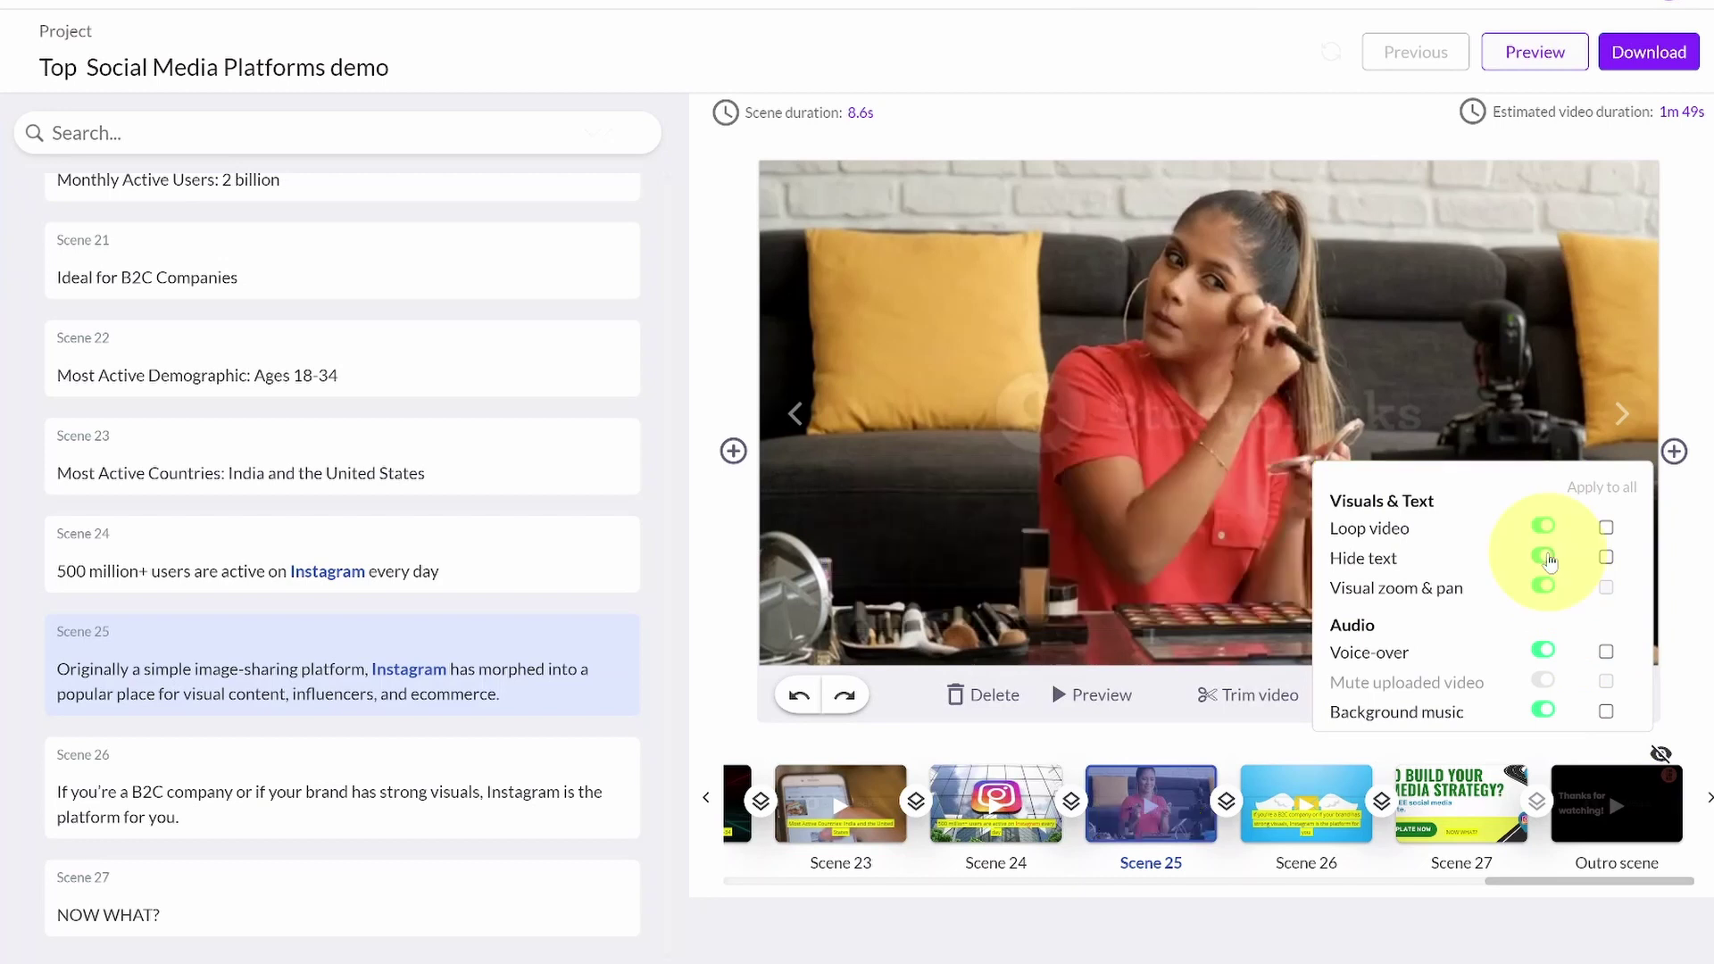
left_click(944, 623)
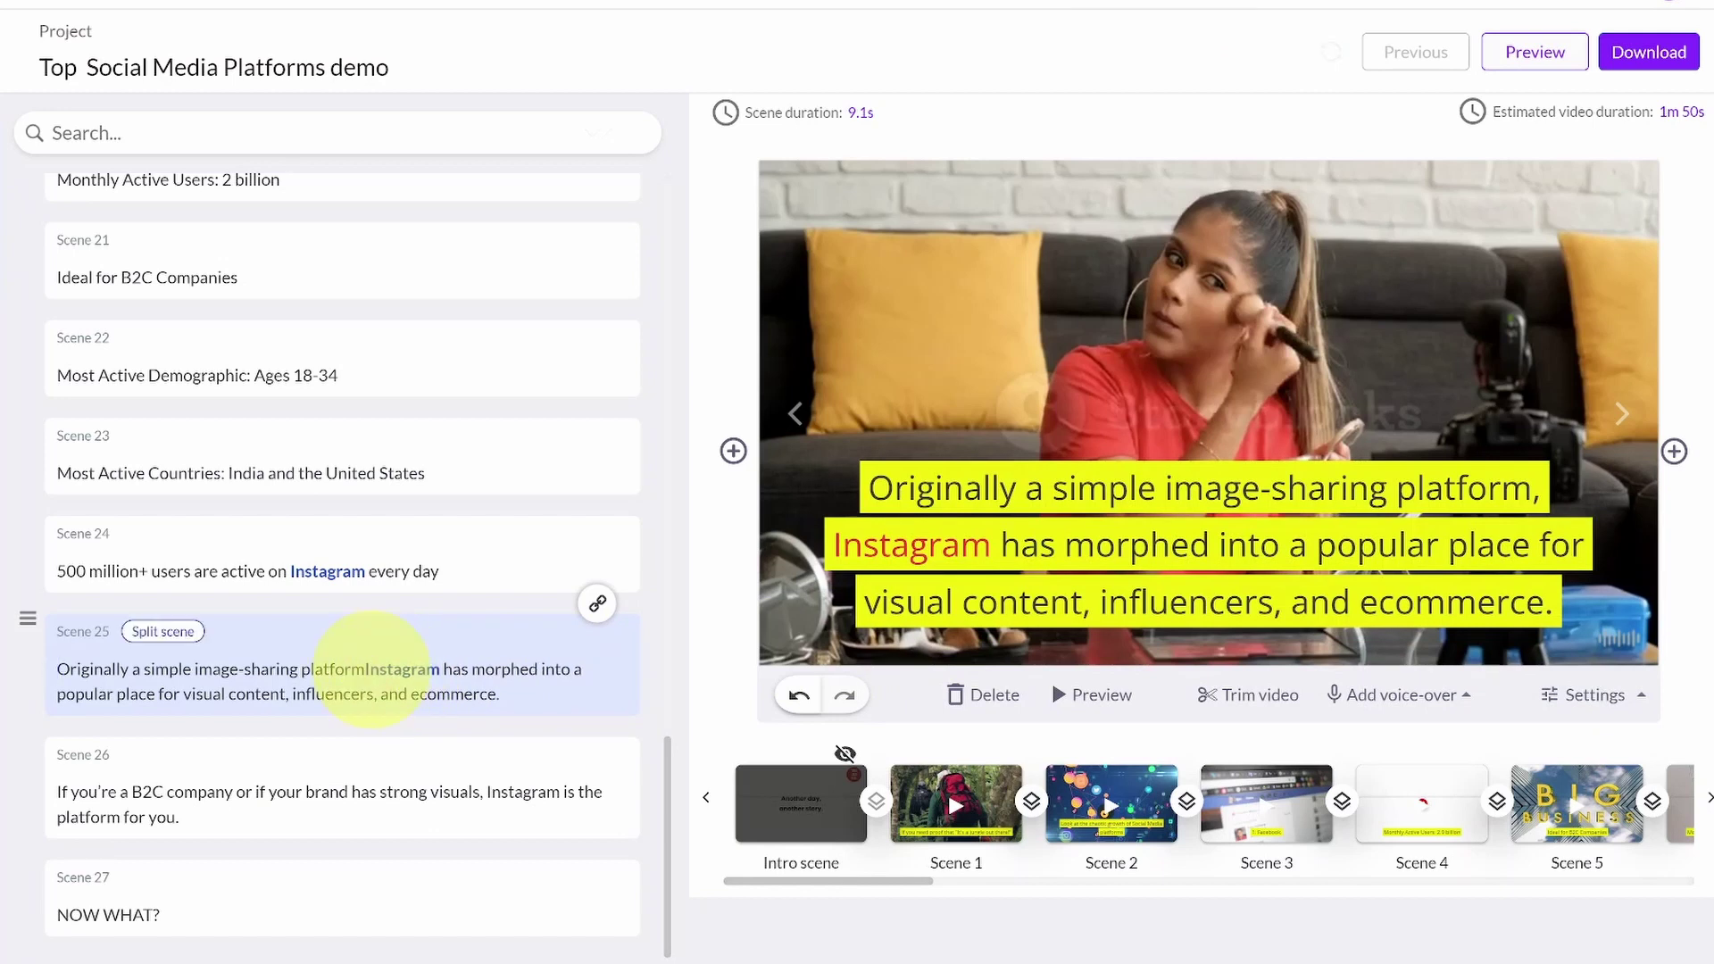
Remove the comma after "platform" in scene 25 and split the scene before "Instagram"
left_click(163, 632)
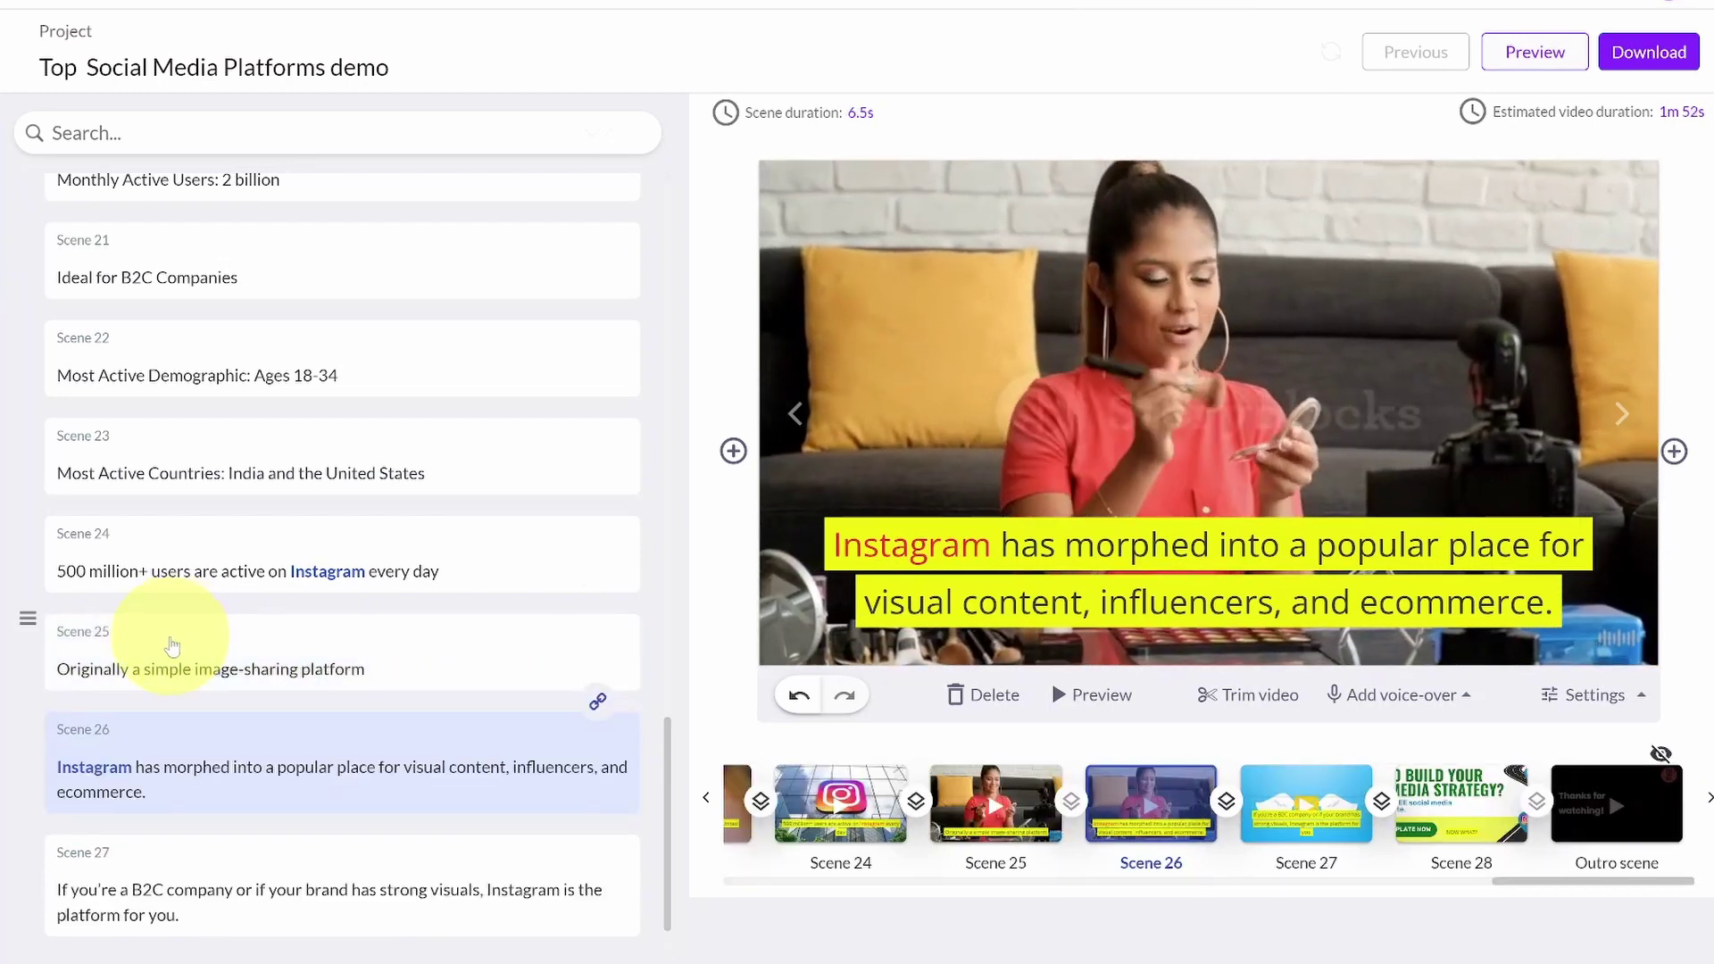
left_click(172, 644)
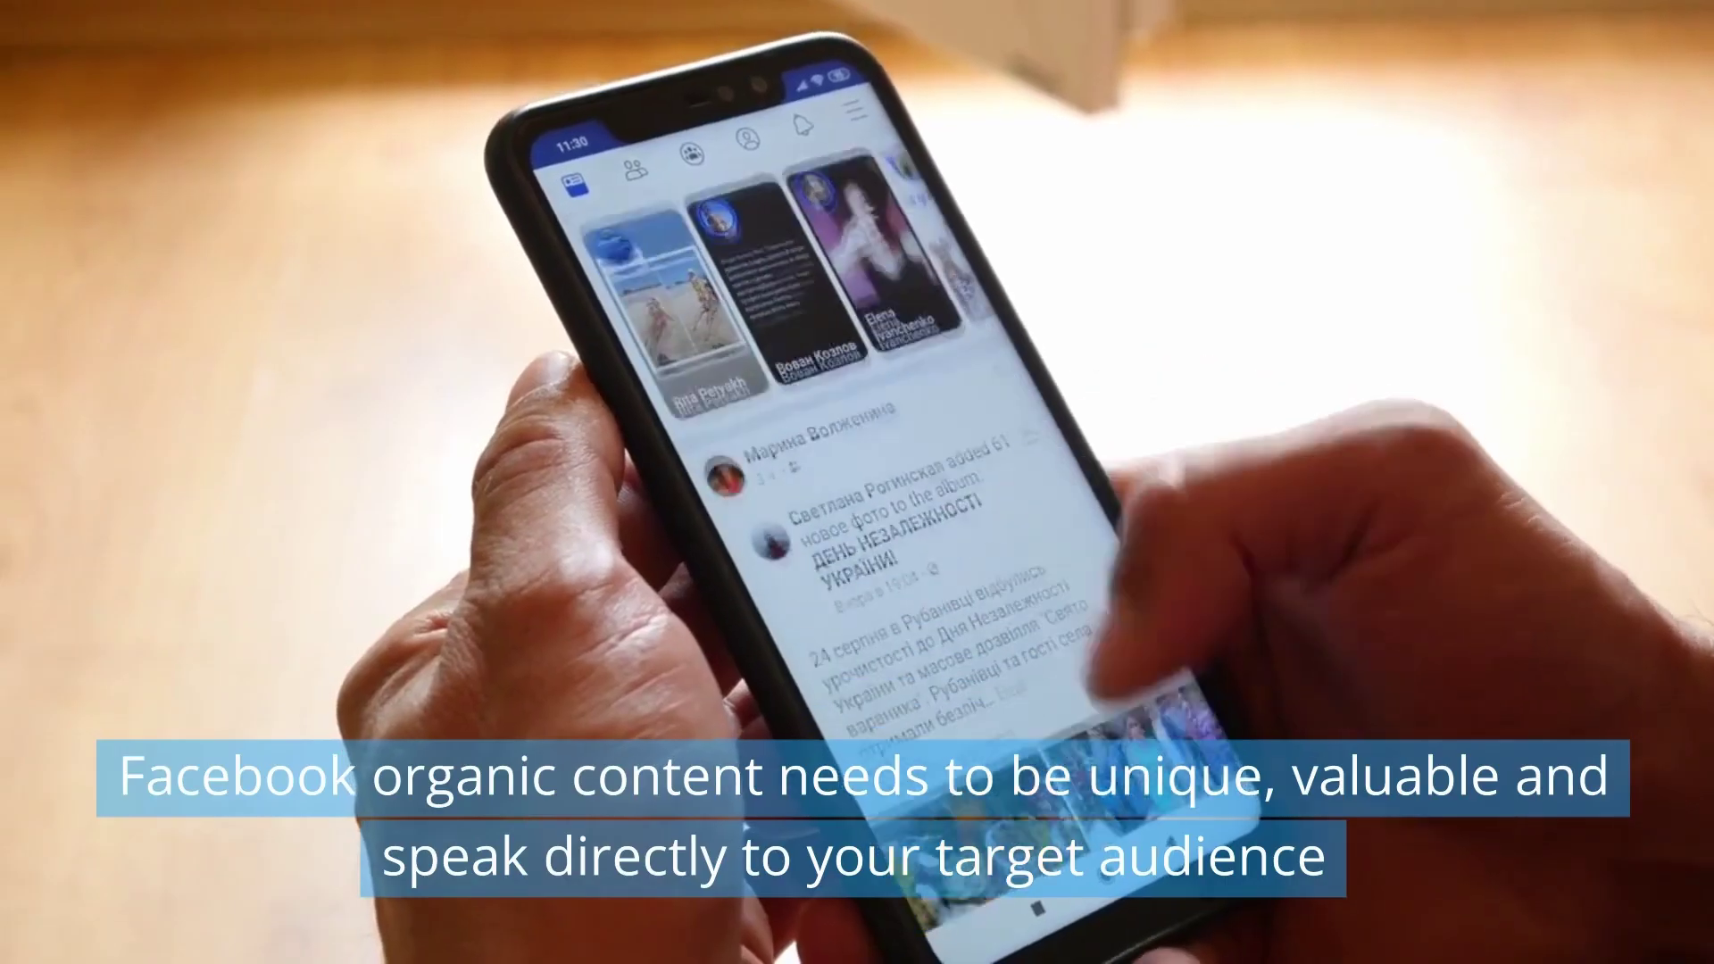